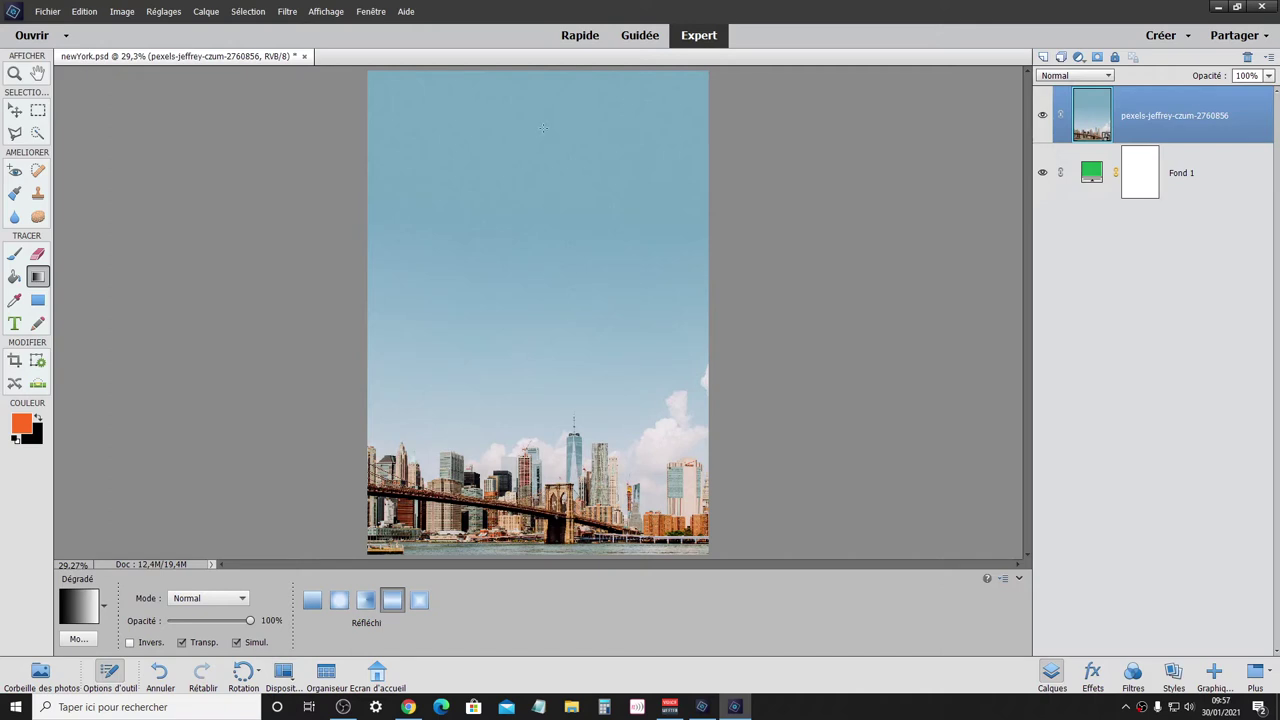
Select the Fond 1 layer's mask thumbnail in the Layers panel so the mask is active.
click(1204, 193)
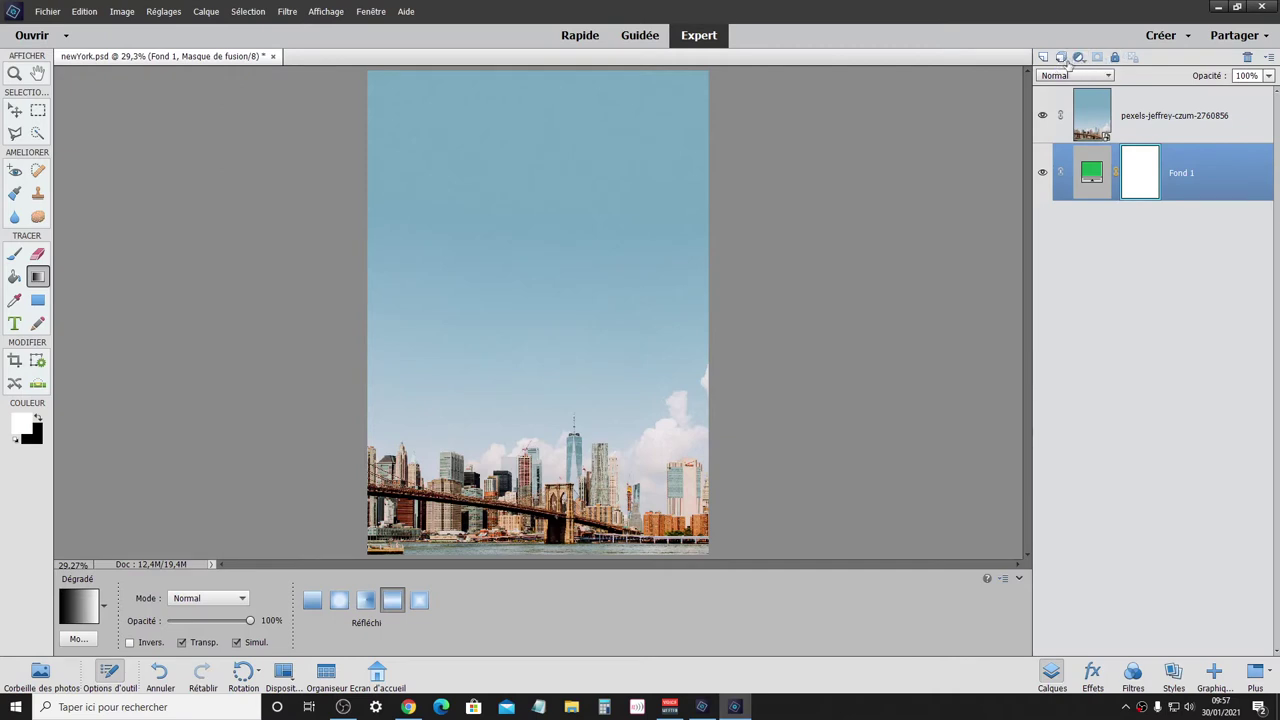
Delete the Fond 1 layer's mask and then the Fond 1 layer itself, confirming each deletion.
click(1248, 58)
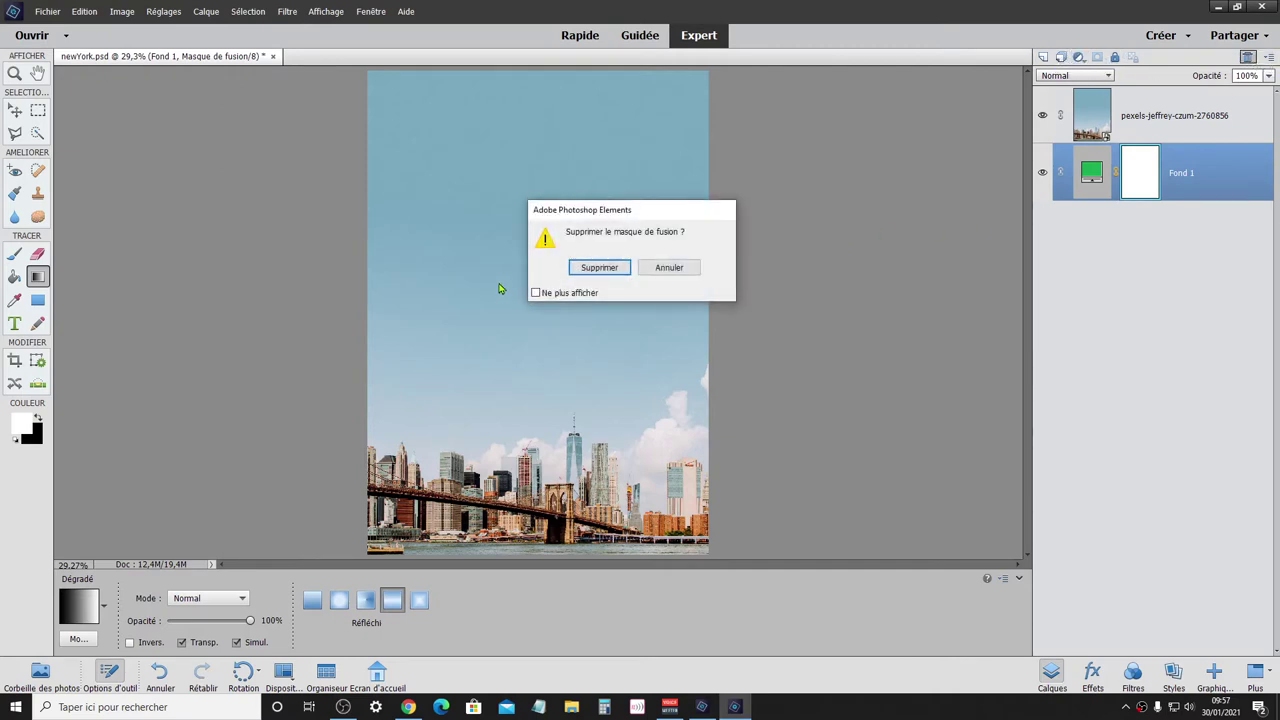
click(583, 267)
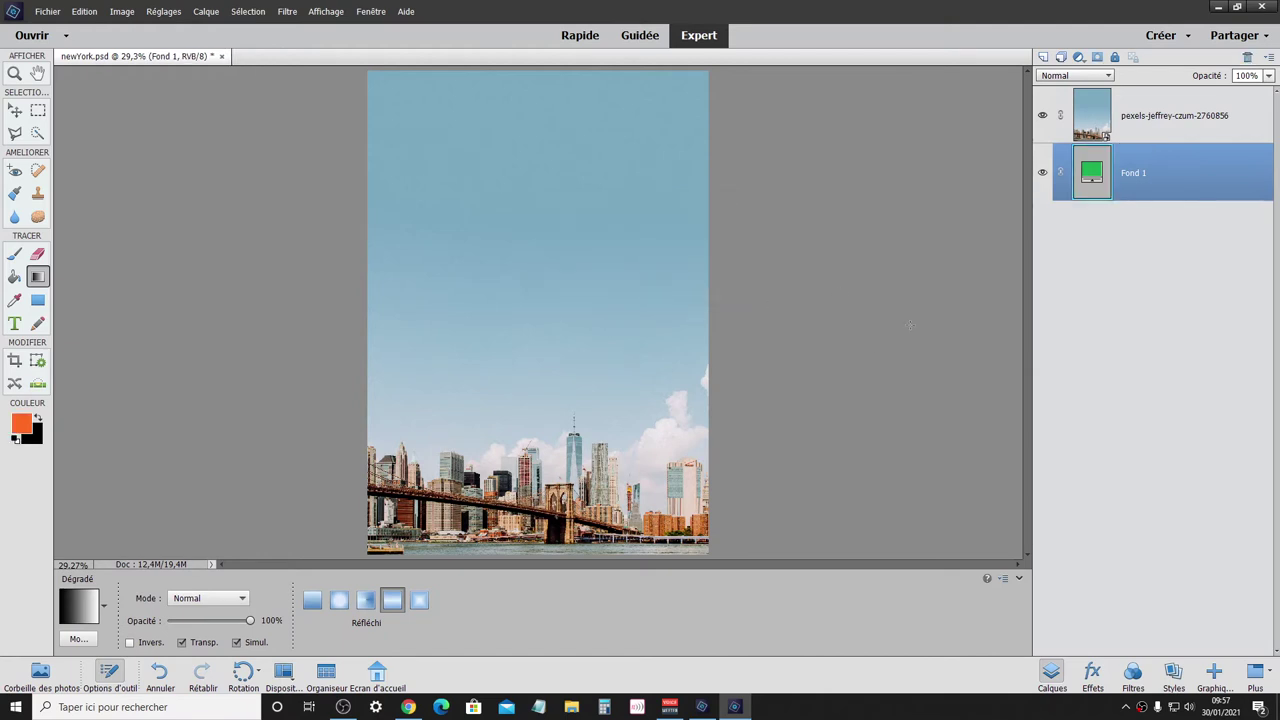
click(1246, 58)
click(583, 267)
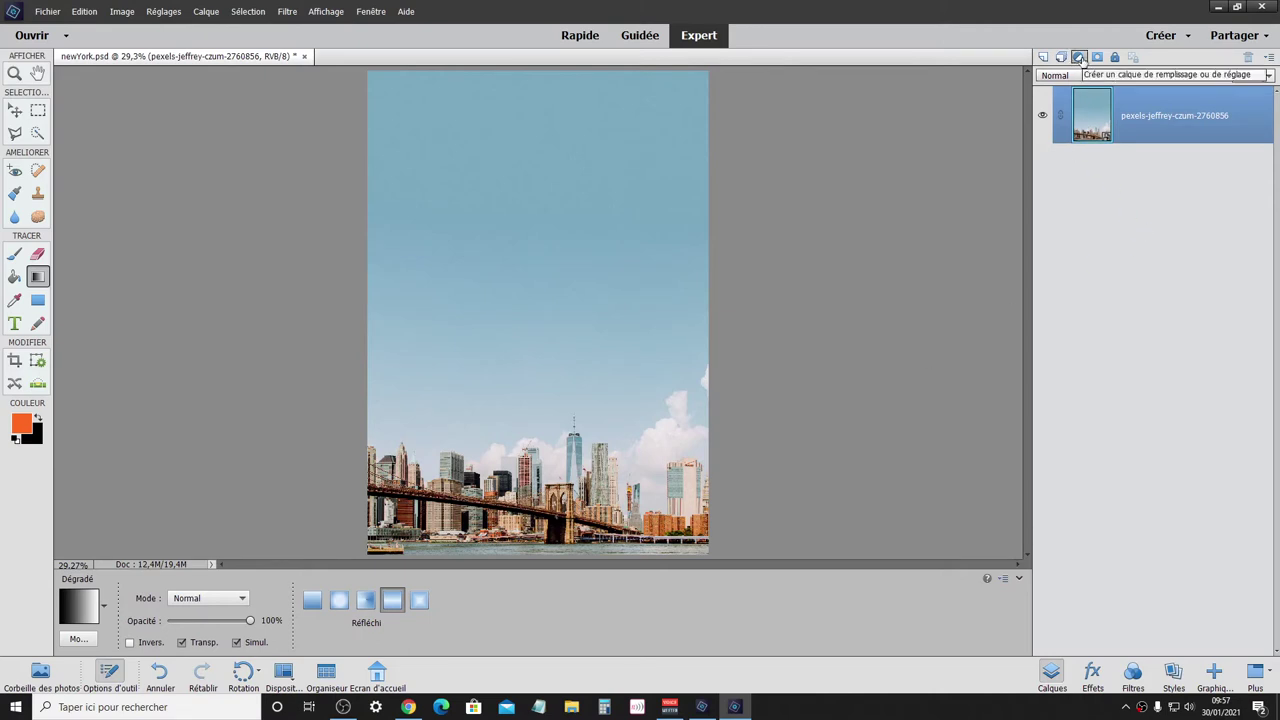
Add a Dégradé gradient fill layer at a -90° angle and open its gradient editor.
click(1080, 58)
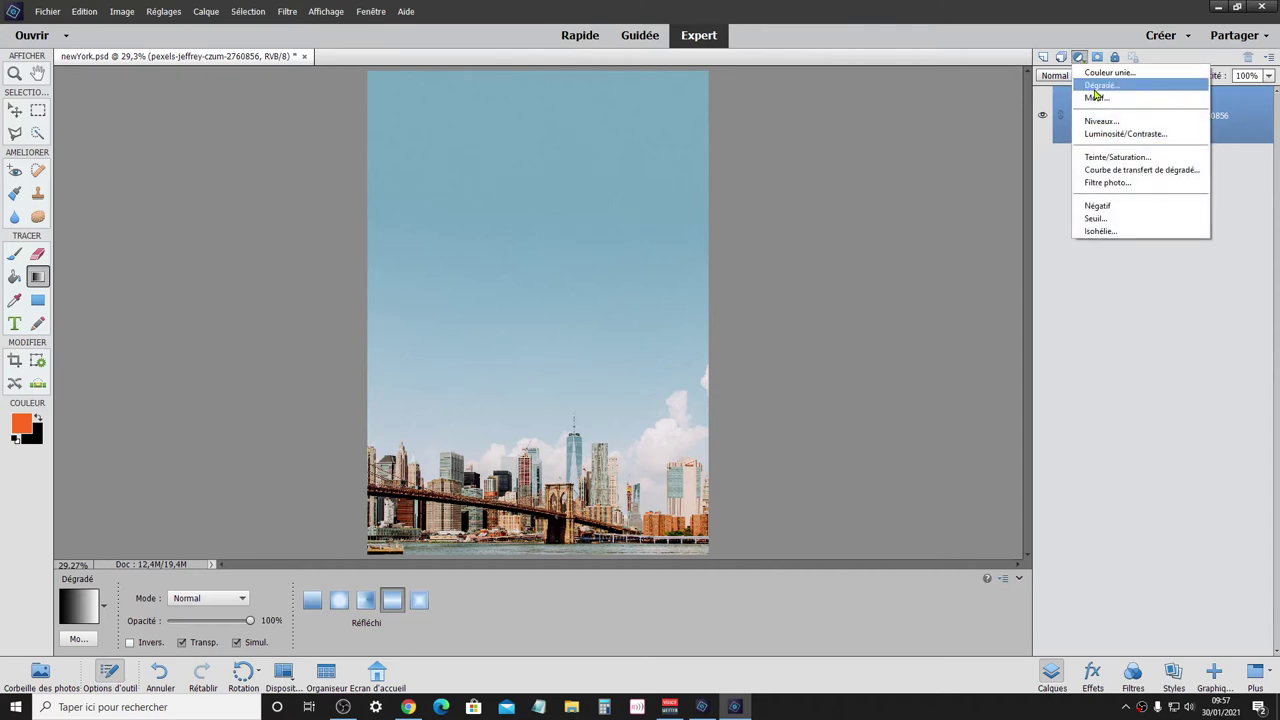
click(1097, 86)
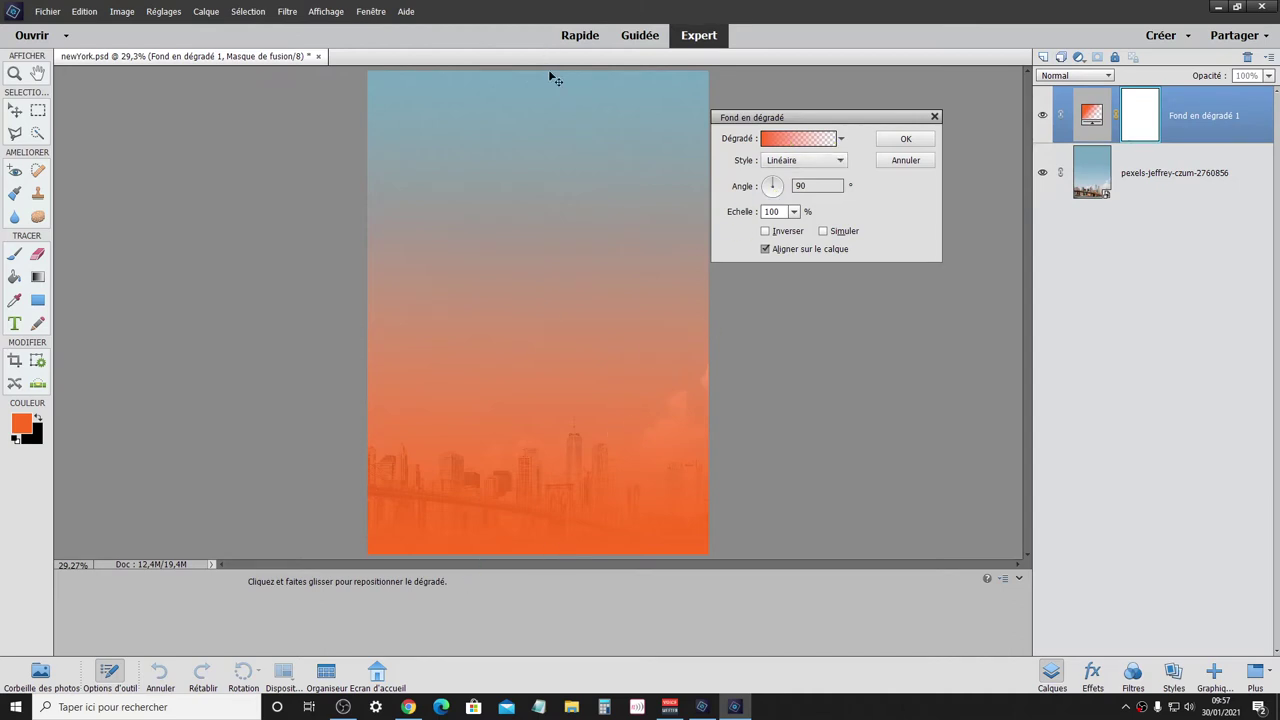
click(773, 200)
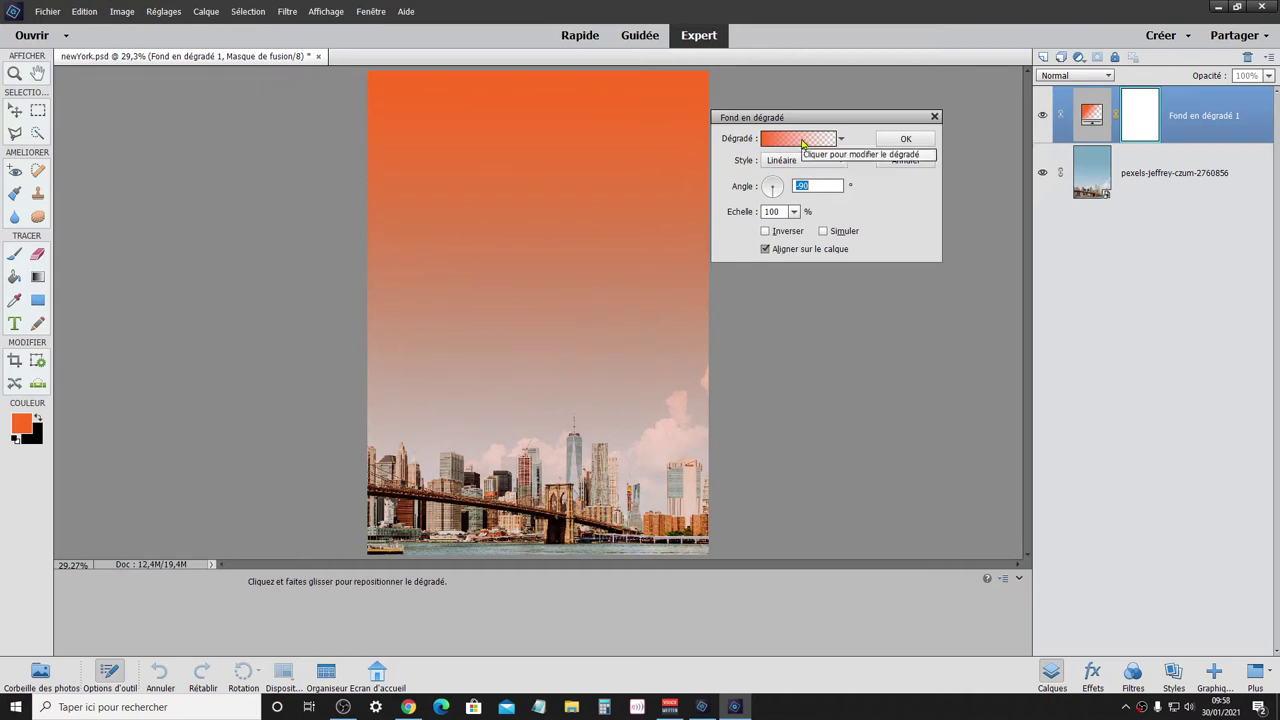
click(802, 143)
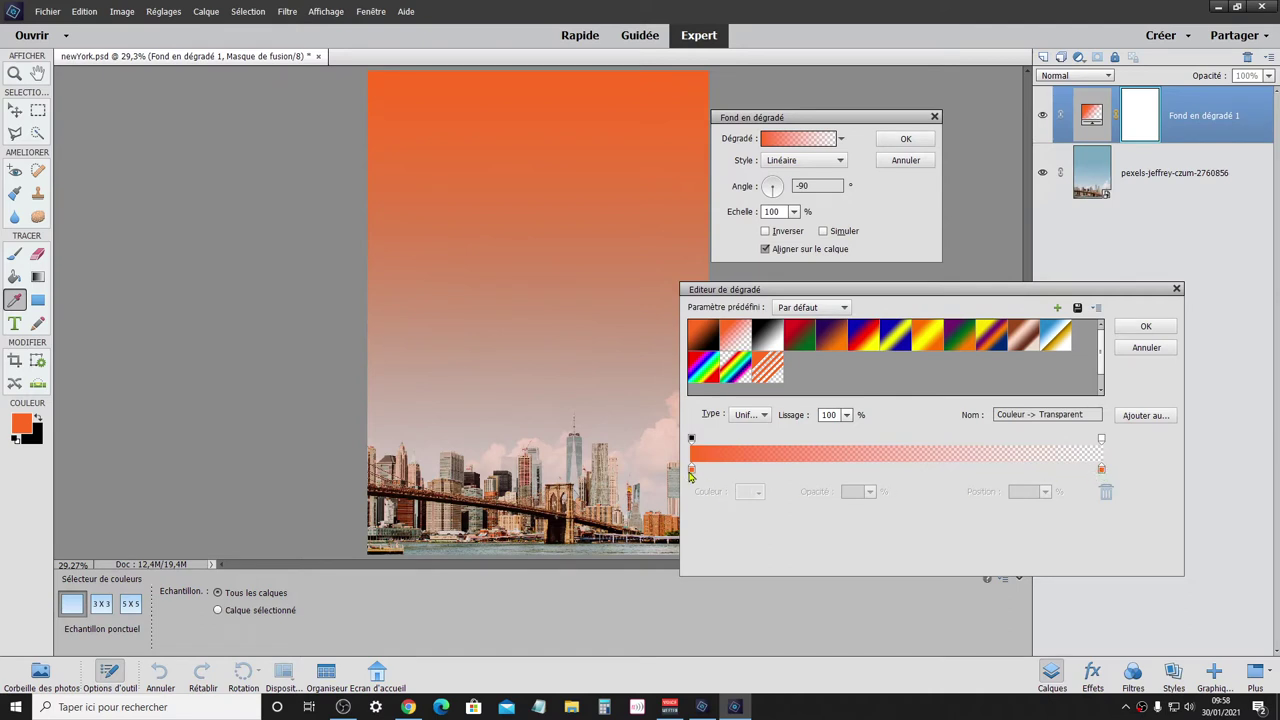
Set the gradient's left colour stop to a light blue.
click(692, 470)
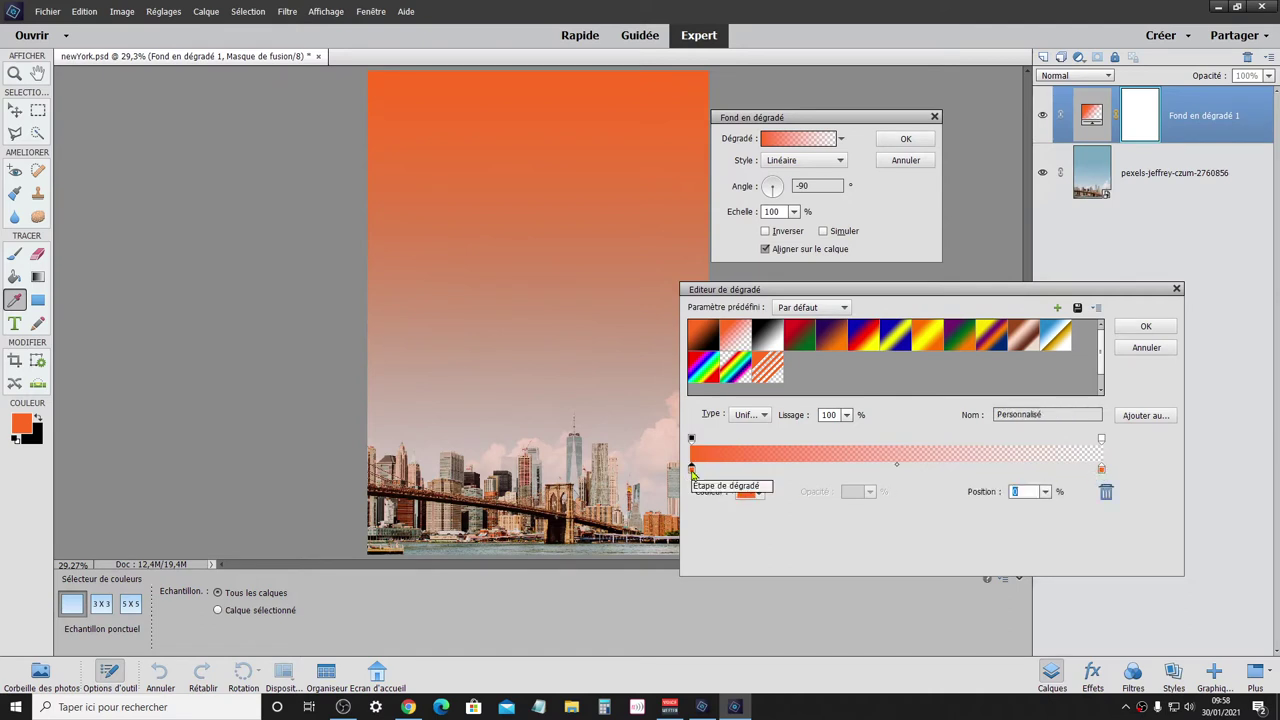
double_click(692, 470)
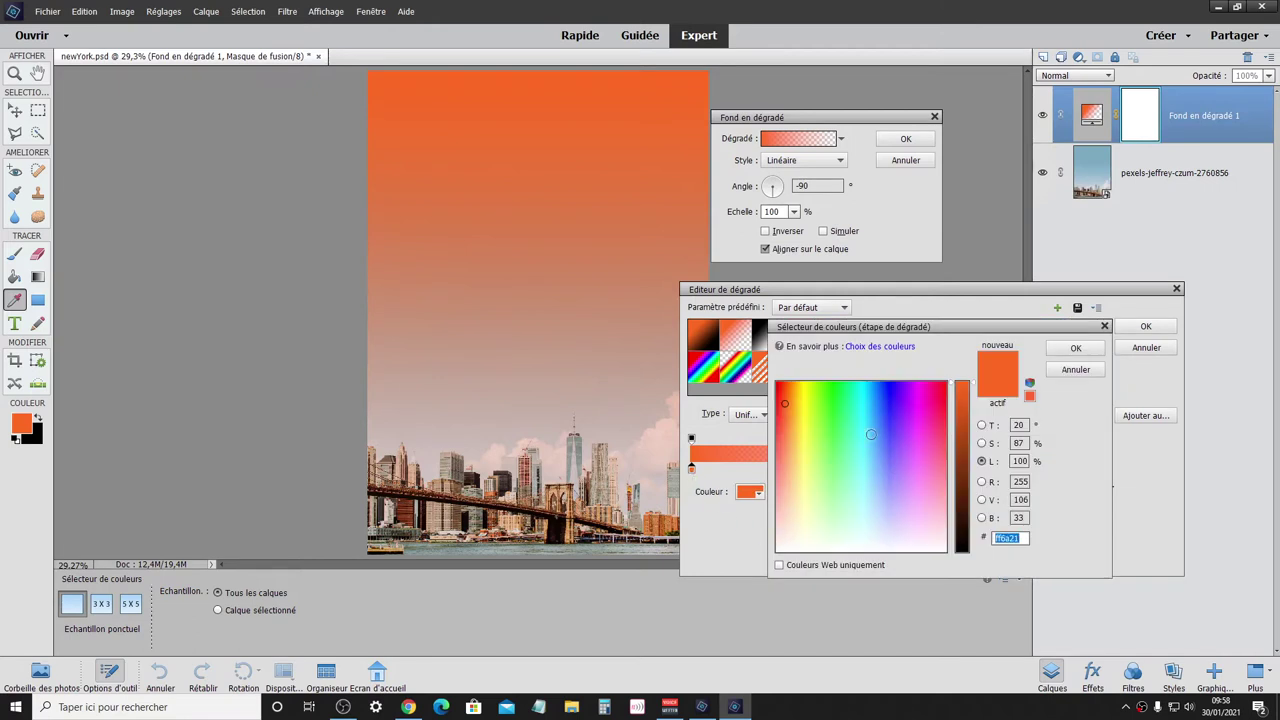
click(885, 397)
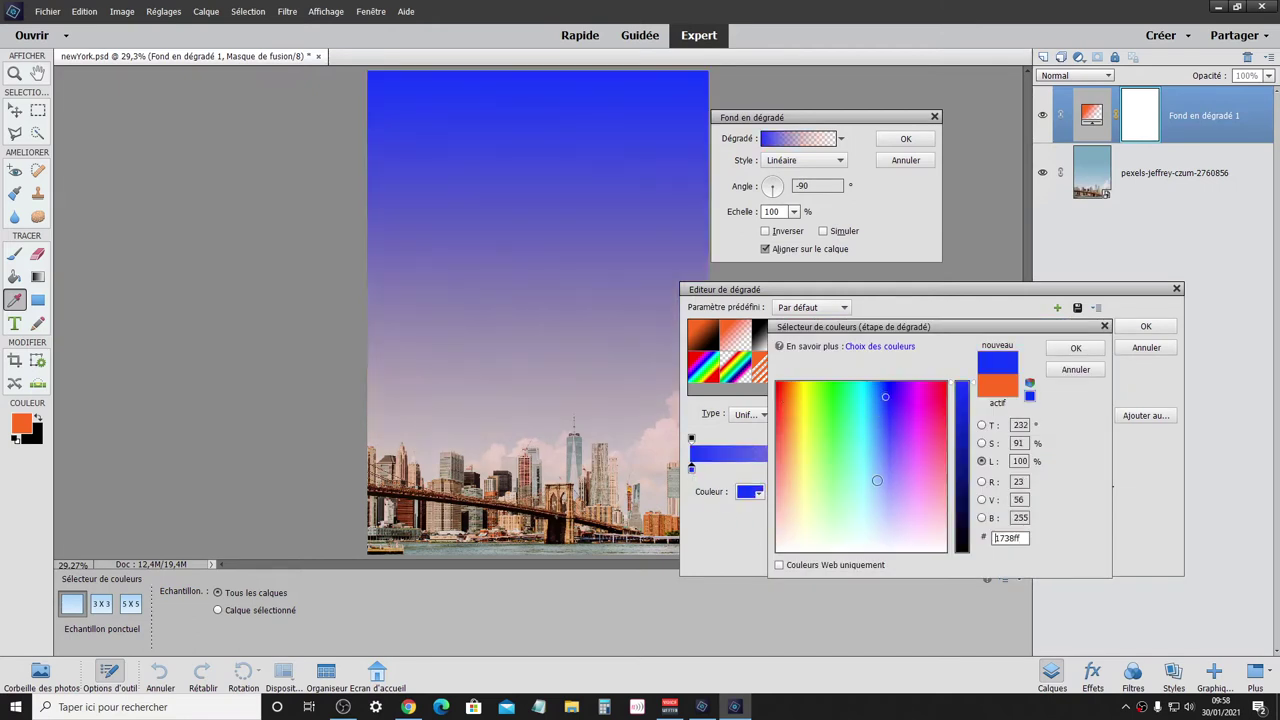
click(880, 423)
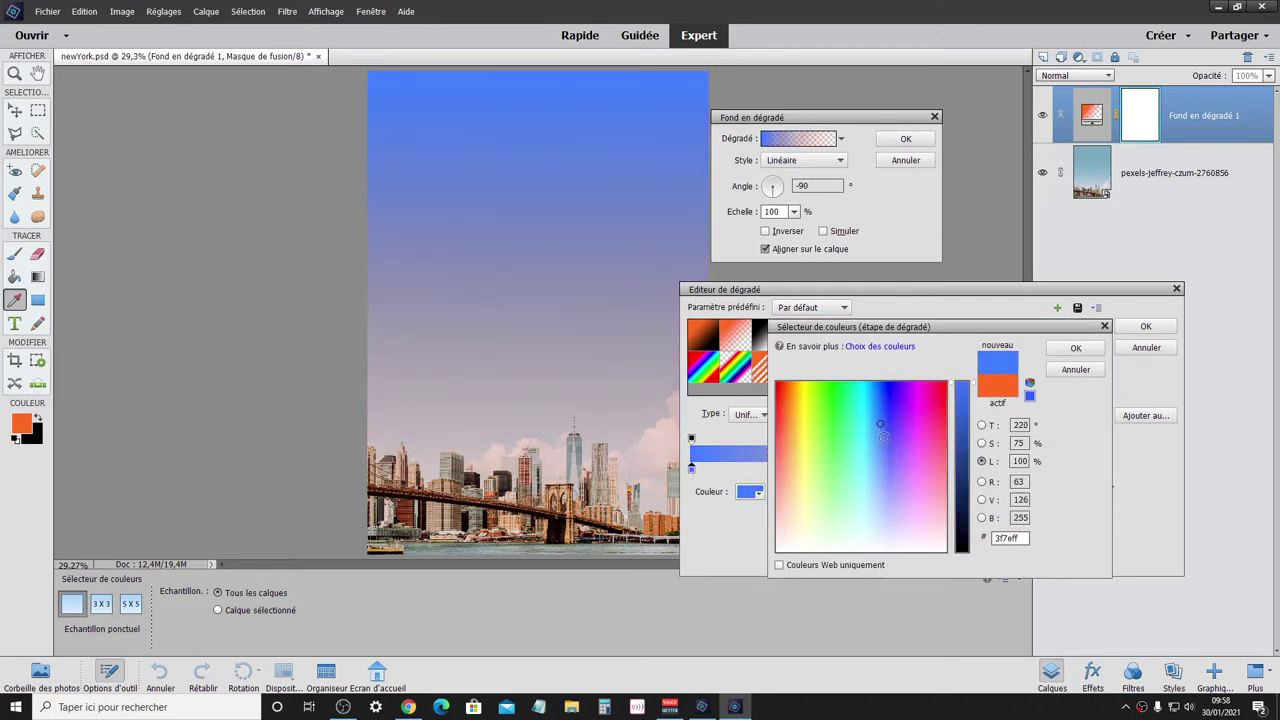
click(881, 398)
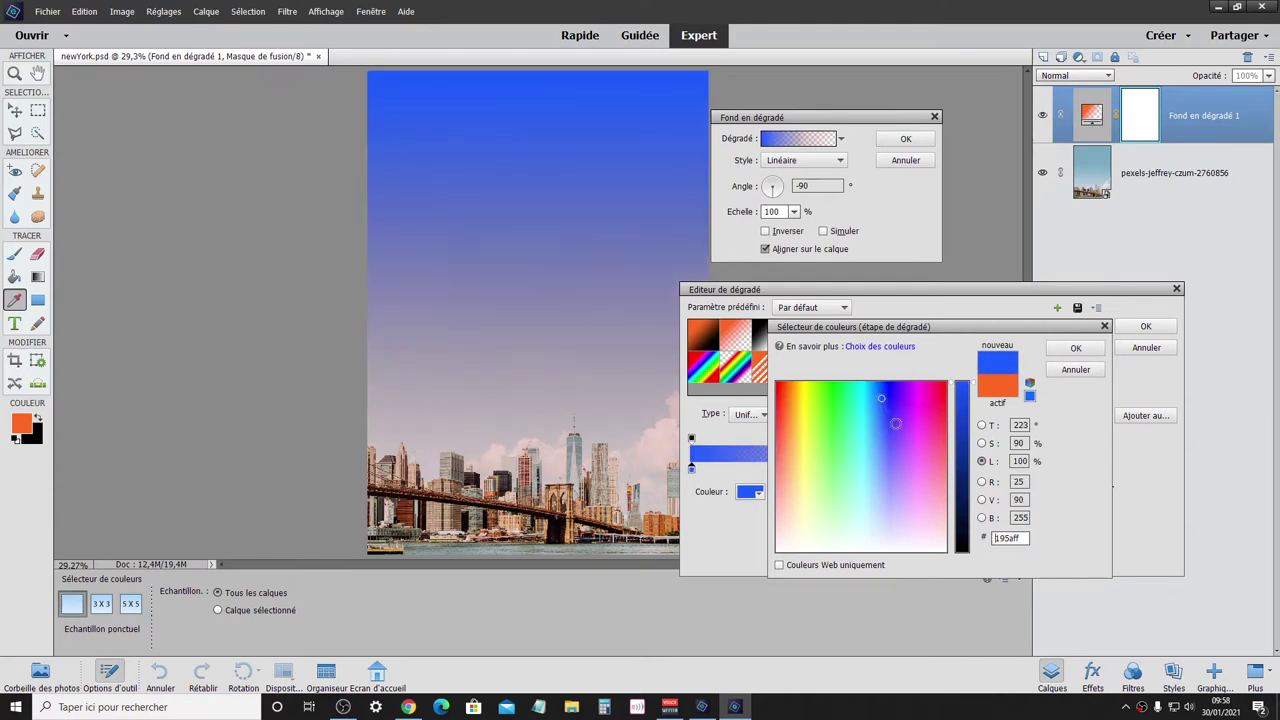
click(879, 431)
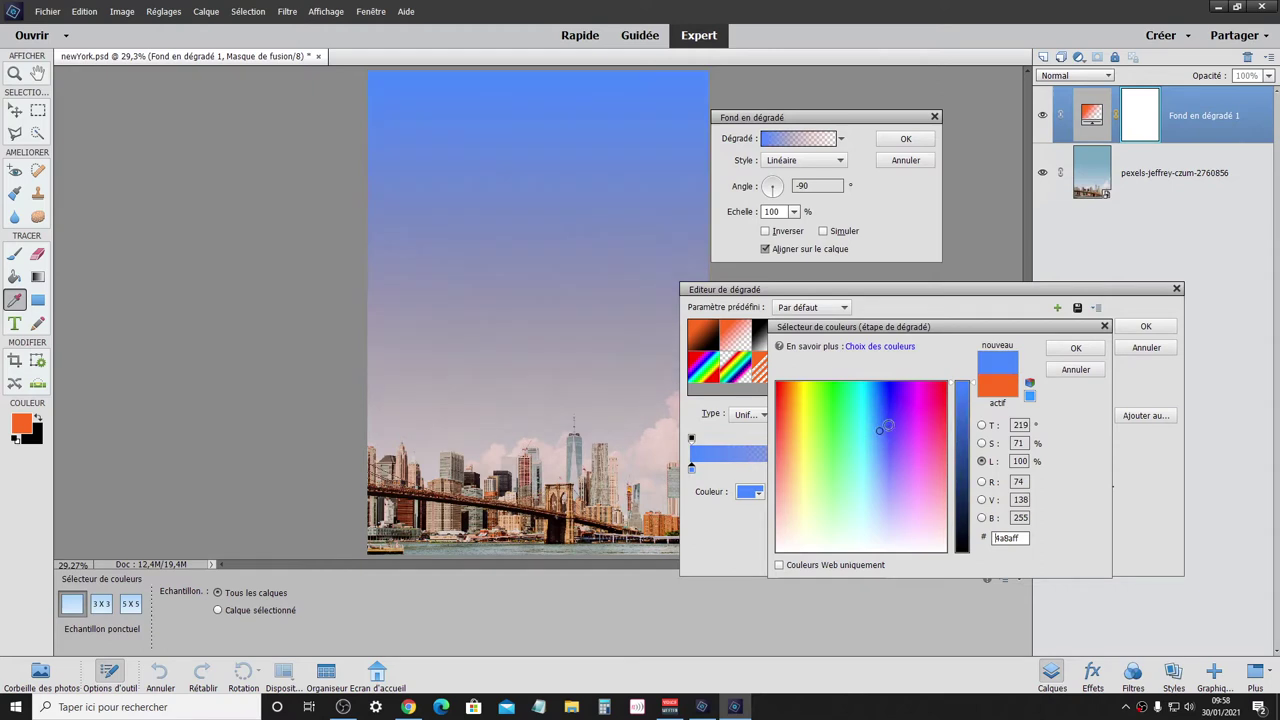
click(1068, 349)
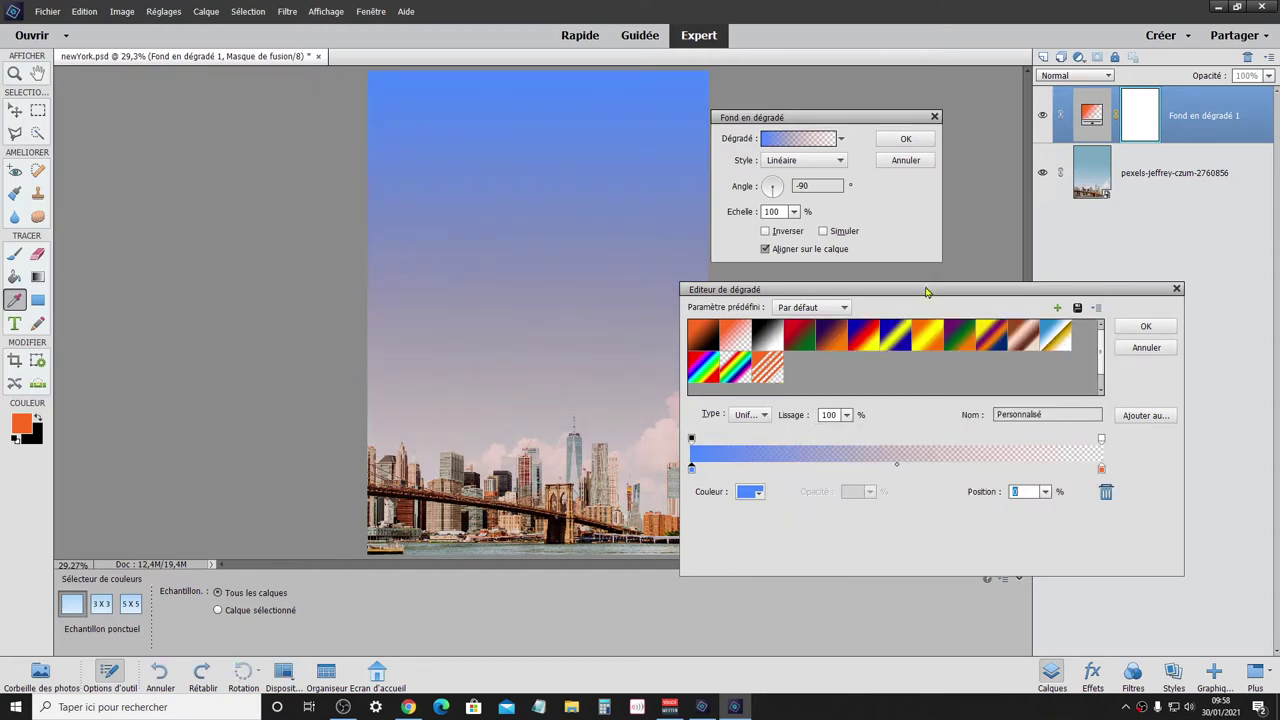
drag(926, 292, 976, 283)
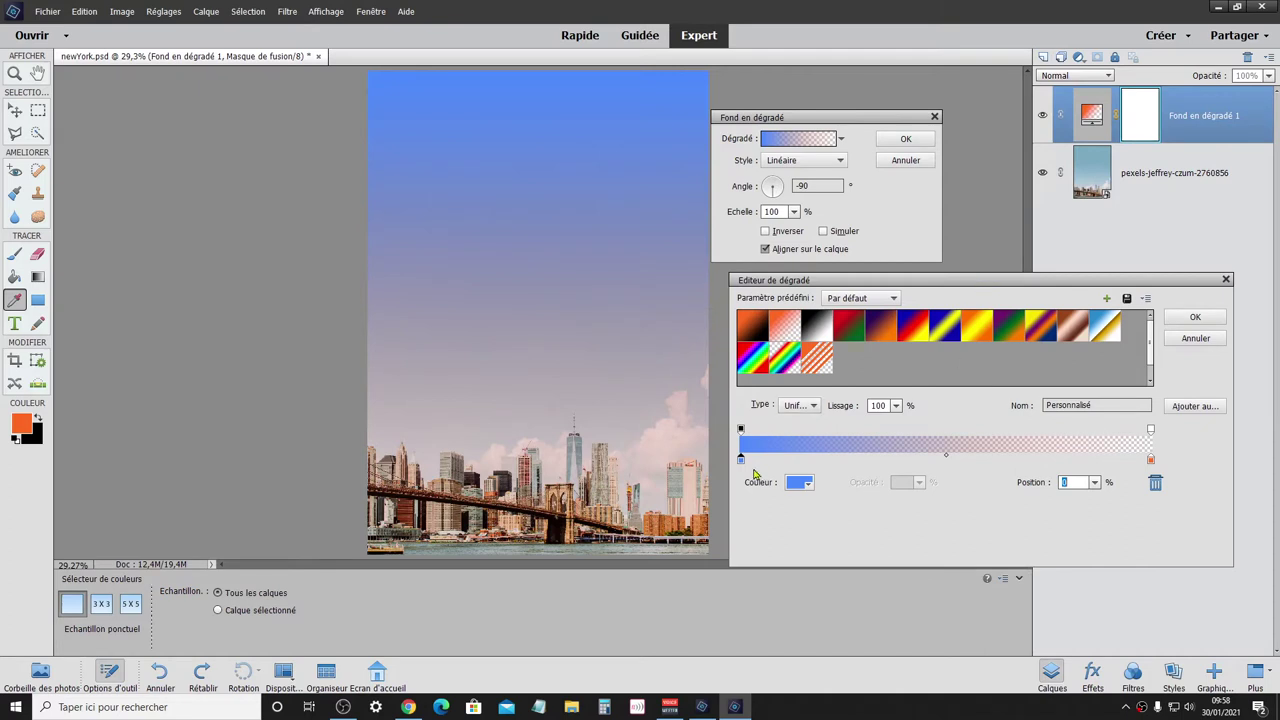
Set the right colour stop to near-white with hex 0ffffff and accept the gradient.
click(1150, 462)
double_click(1151, 463)
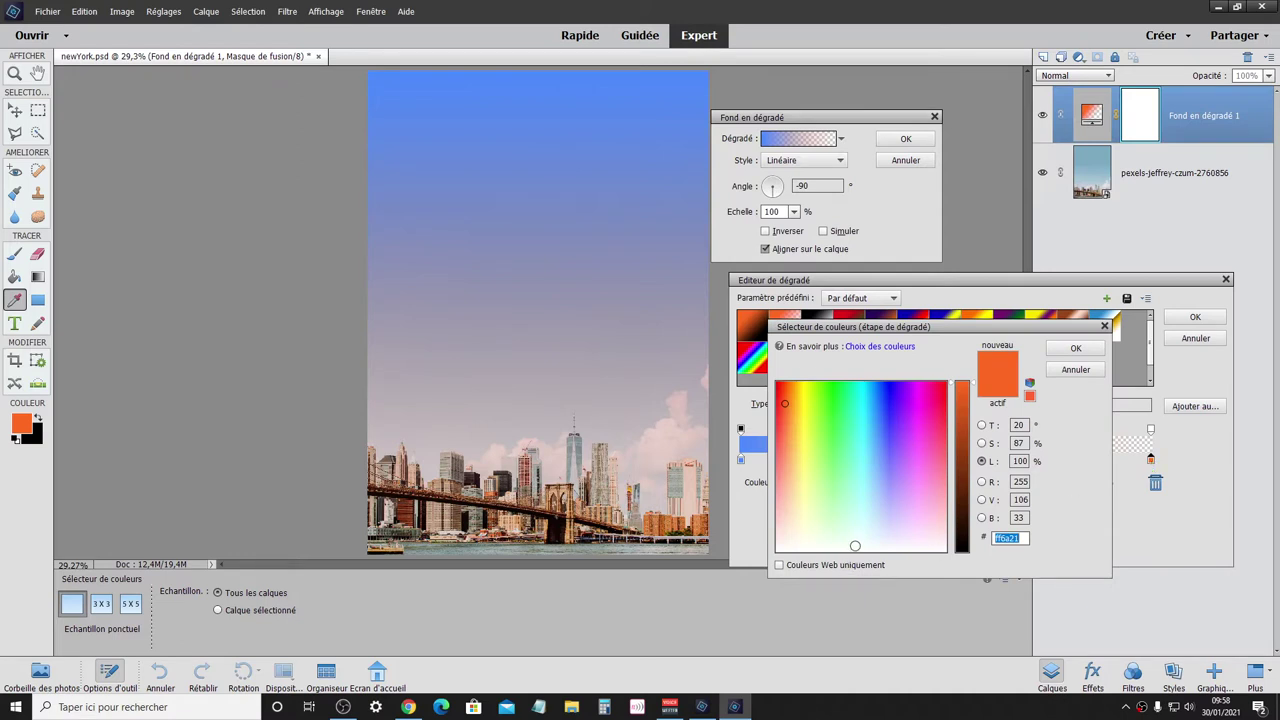
click(855, 545)
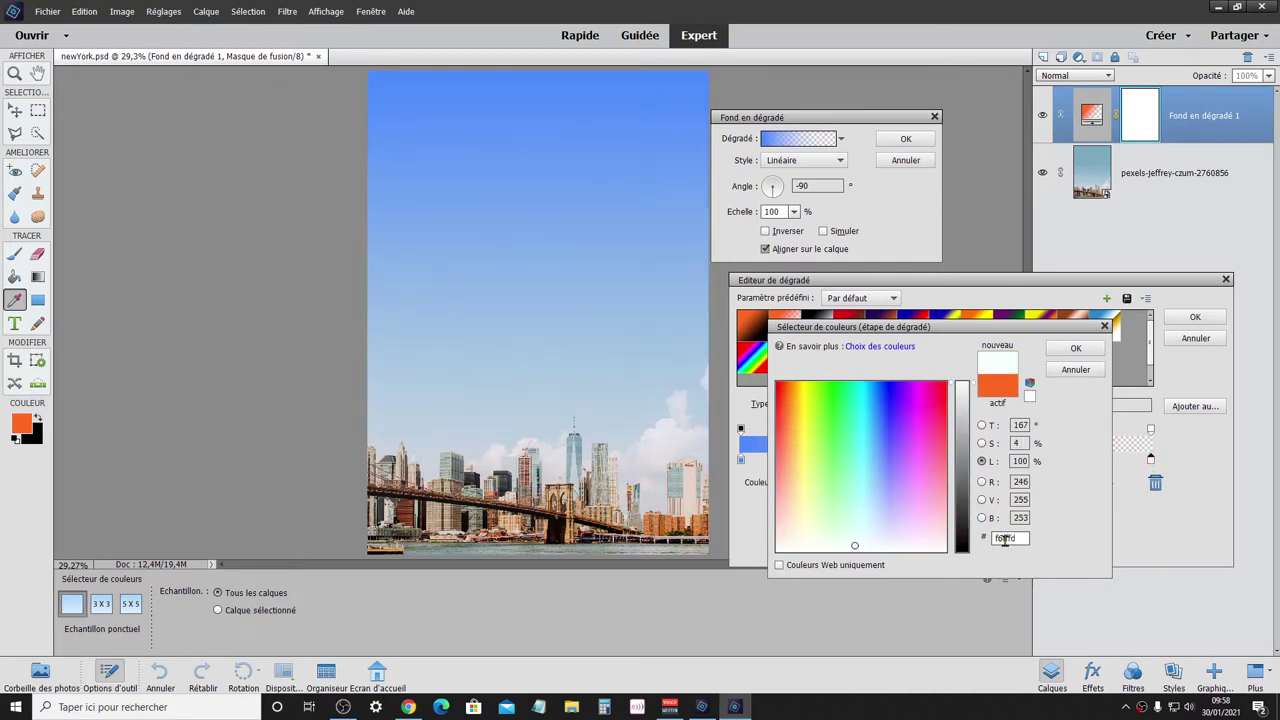
double_click(1005, 538)
text(0fffff)
text(f)
click(1076, 349)
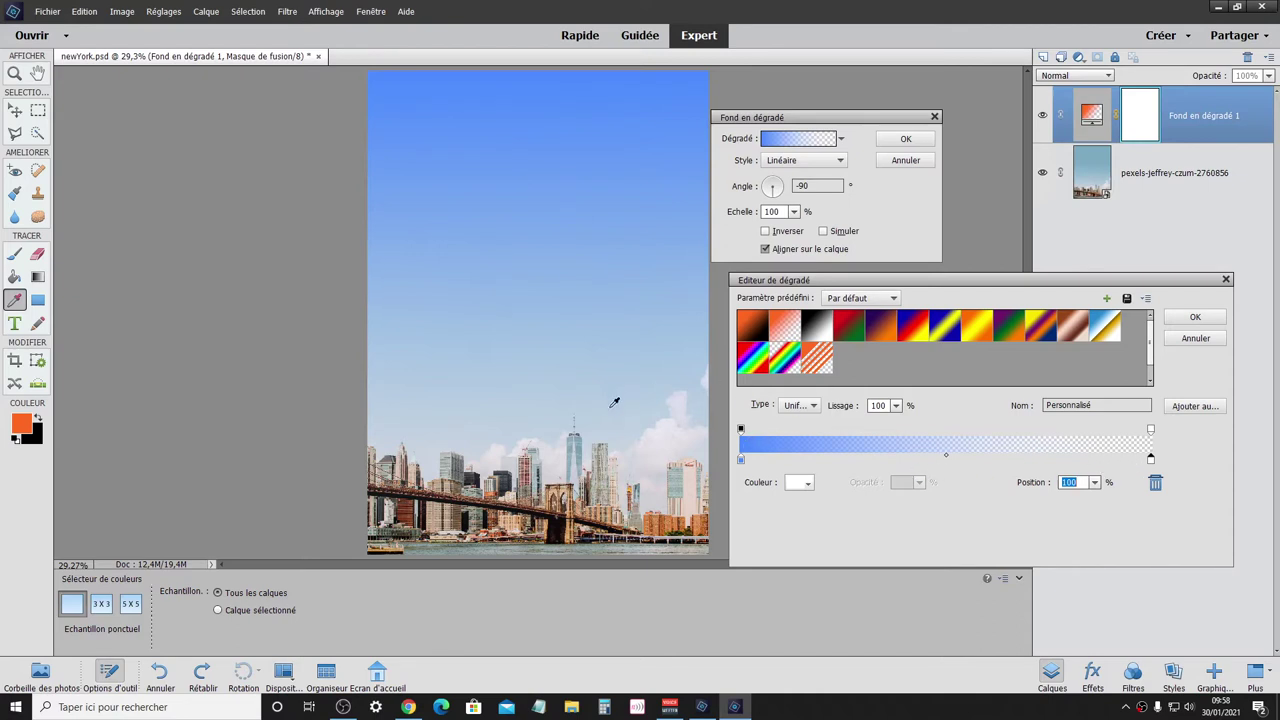
drag(1029, 281, 1018, 277)
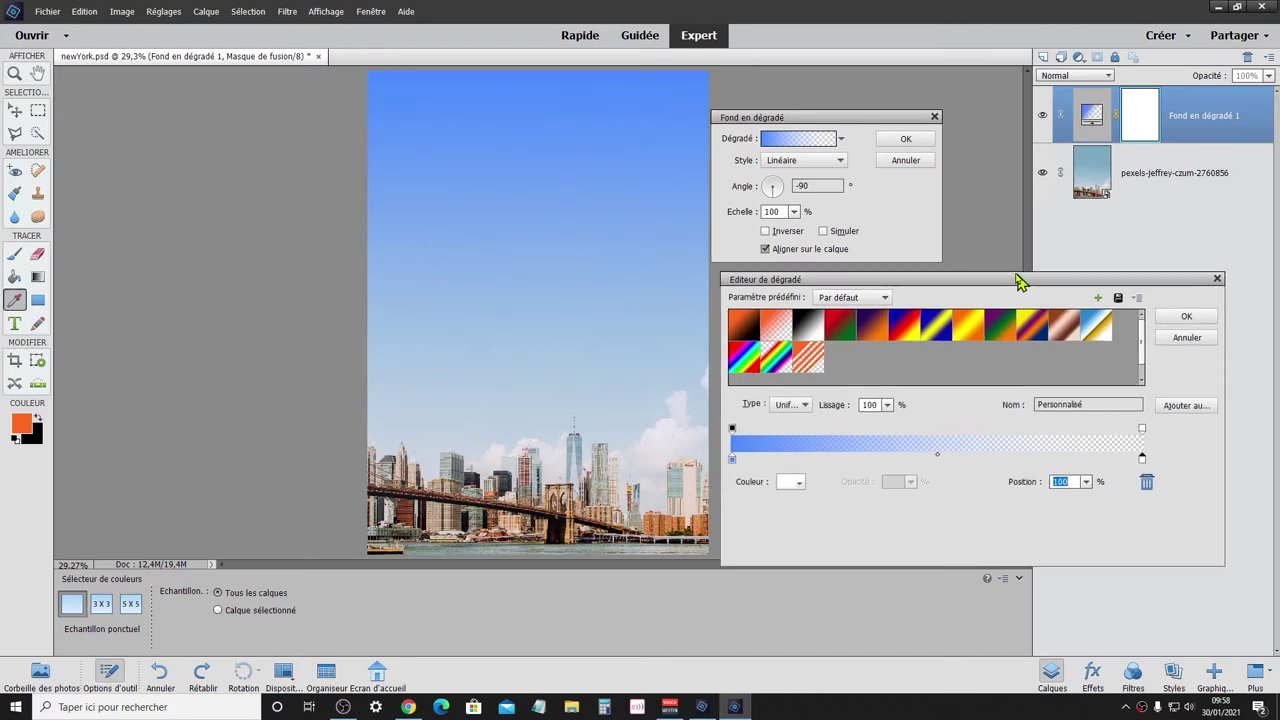
click(1183, 313)
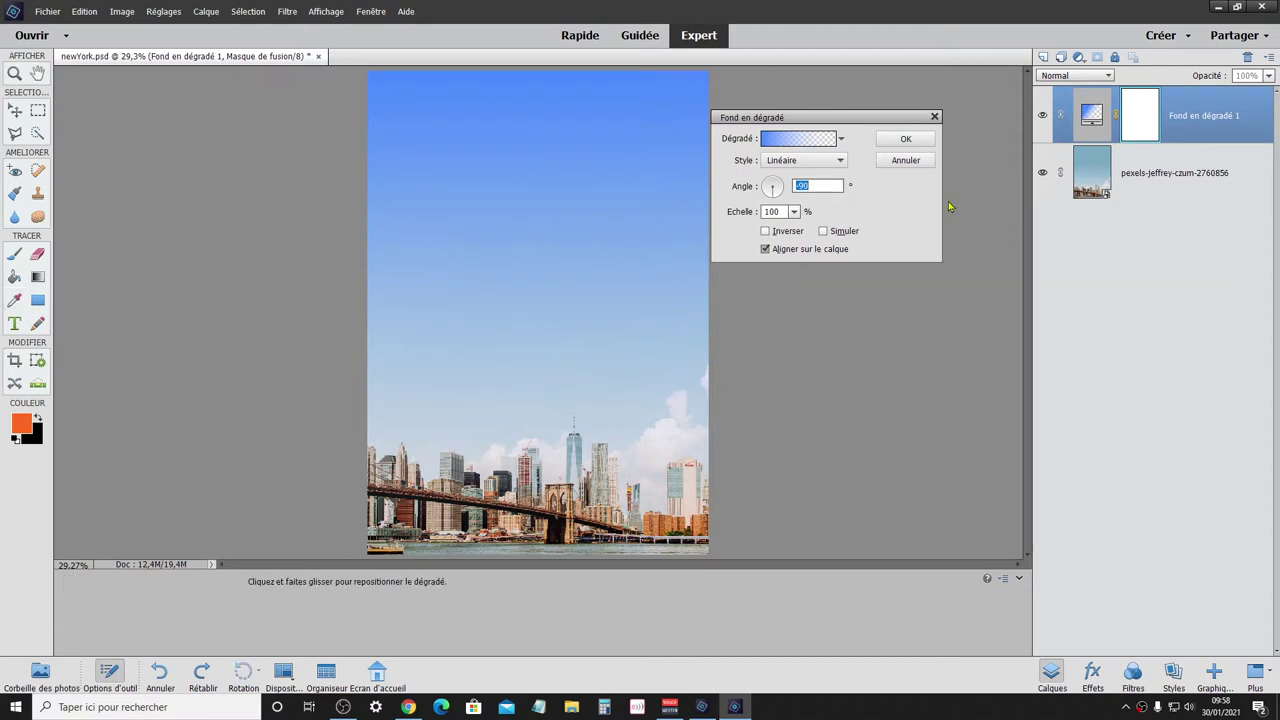
Close the fill settings, toggle the gradient layer's visibility to compare, then reopen its gradient editor.
click(905, 139)
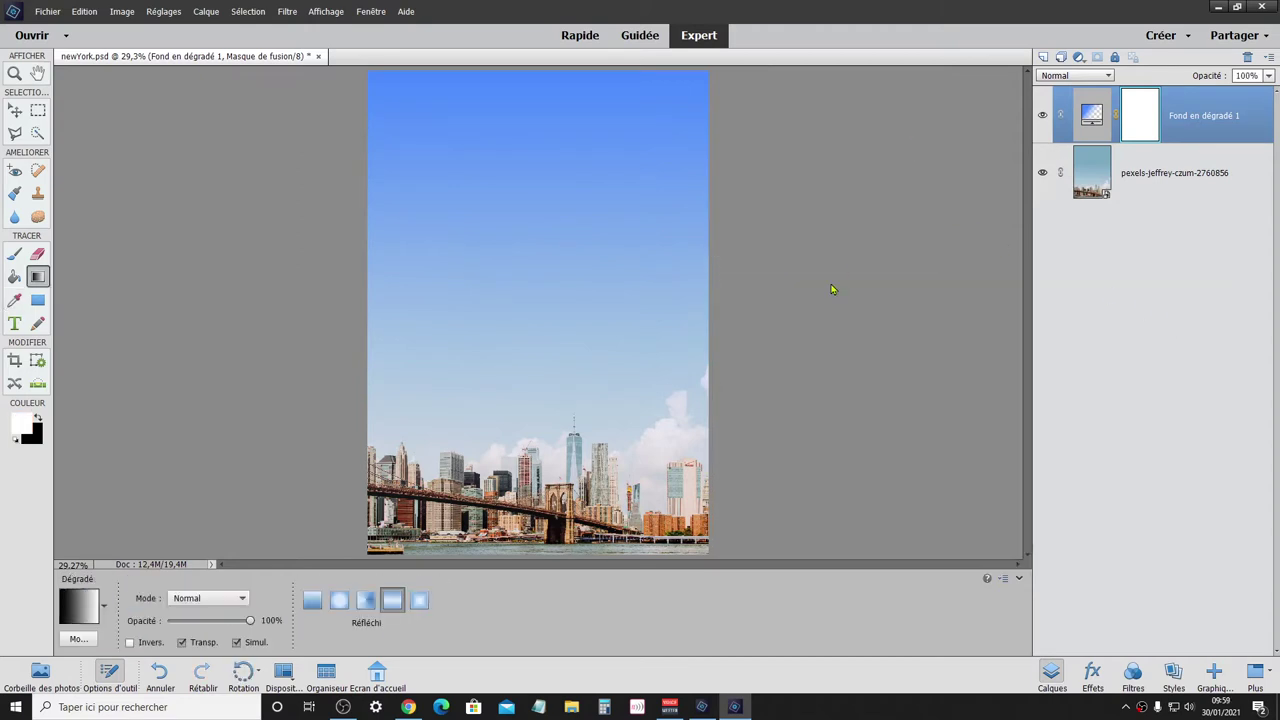
click(1042, 116)
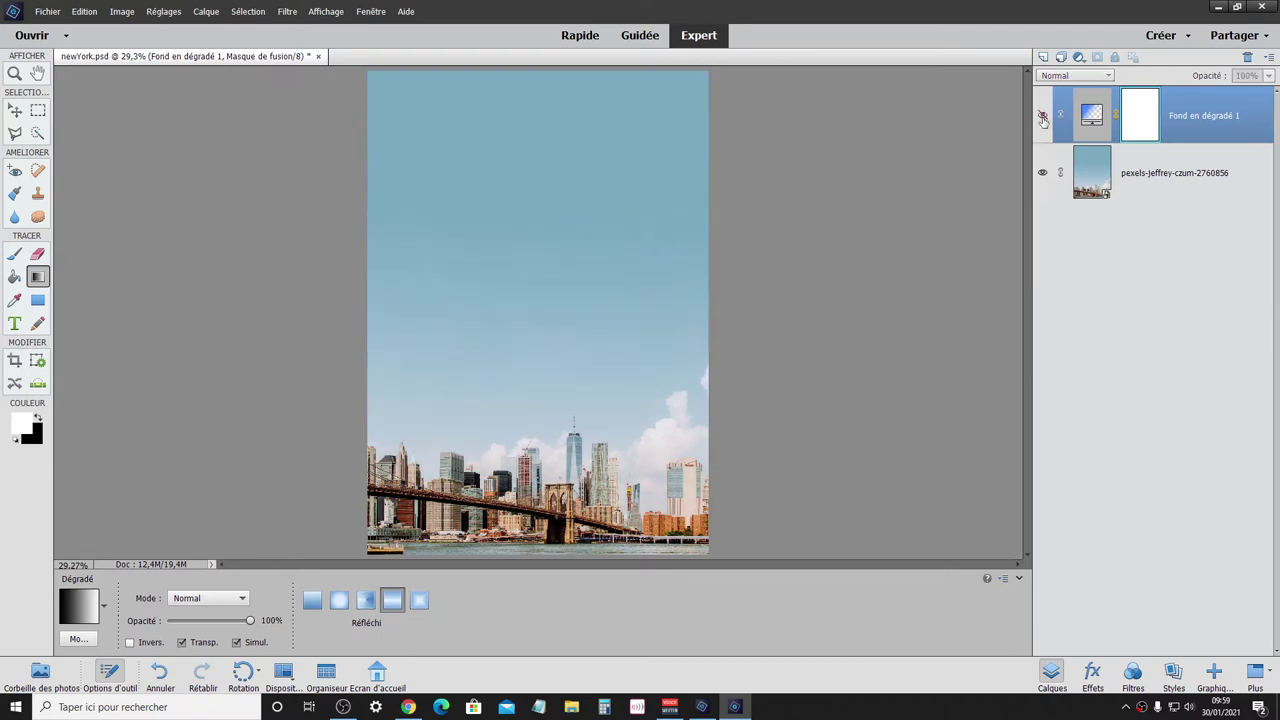
click(1042, 117)
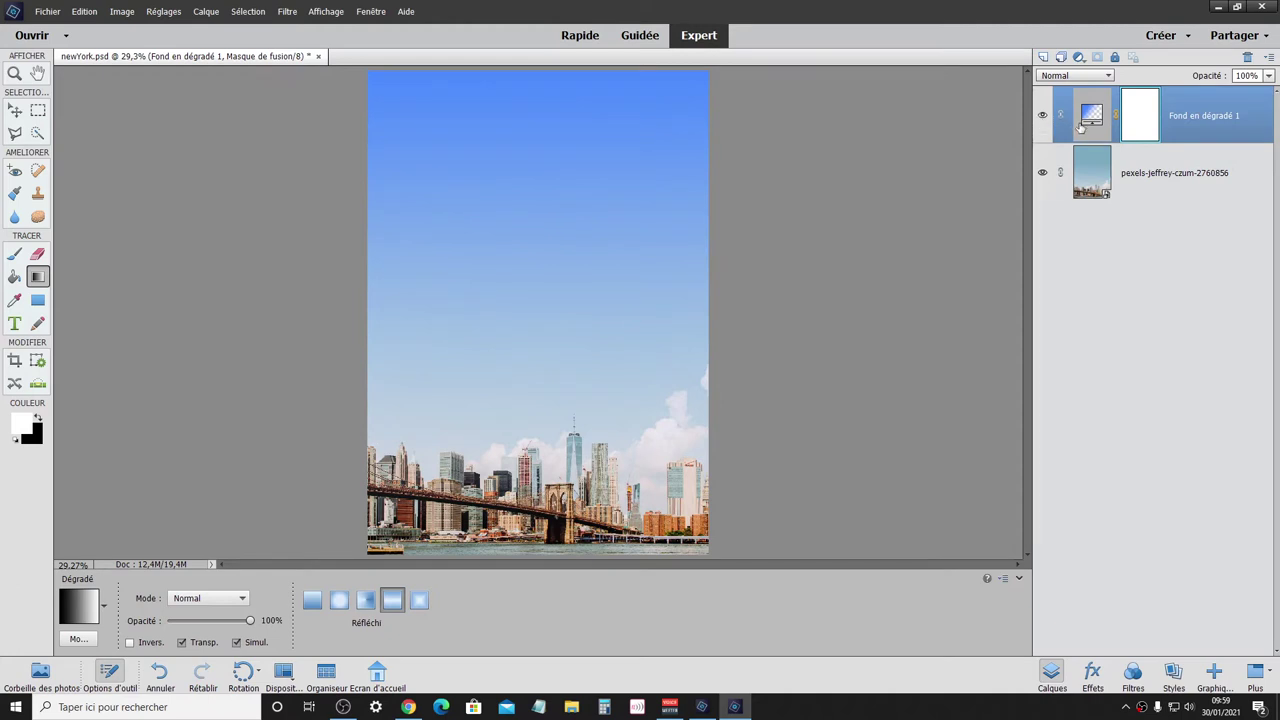
double_click(1090, 117)
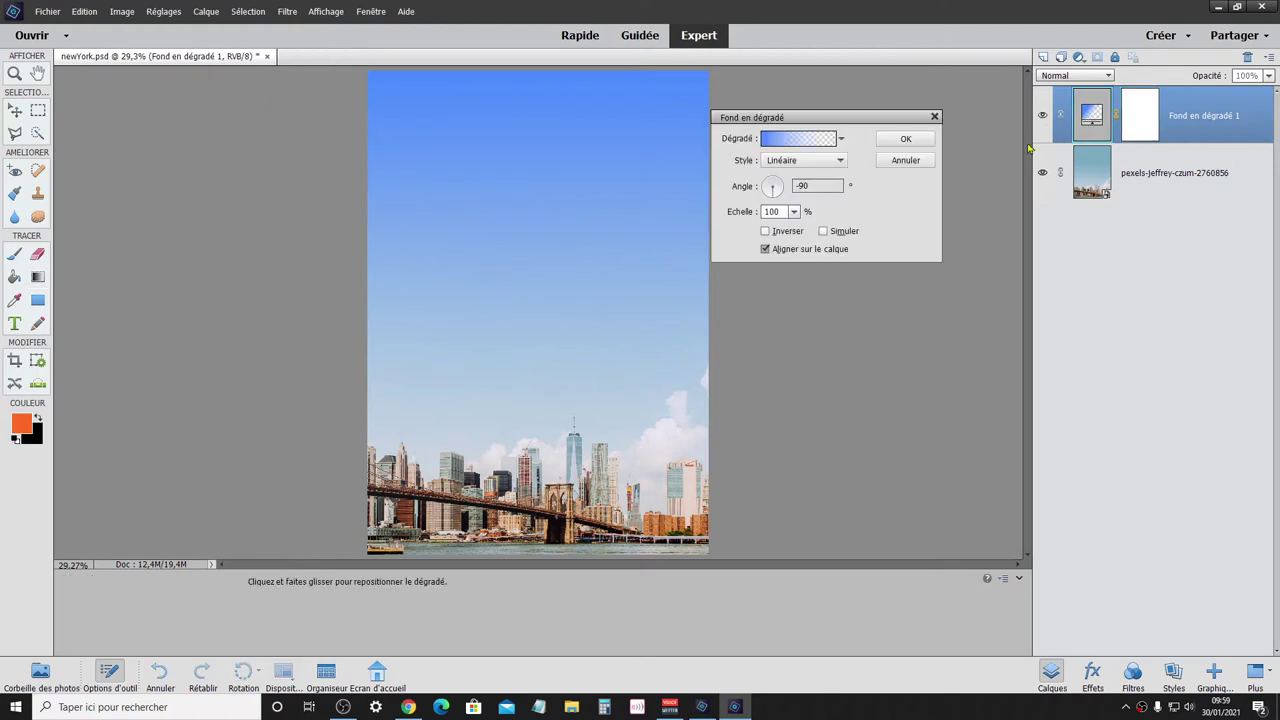
click(815, 146)
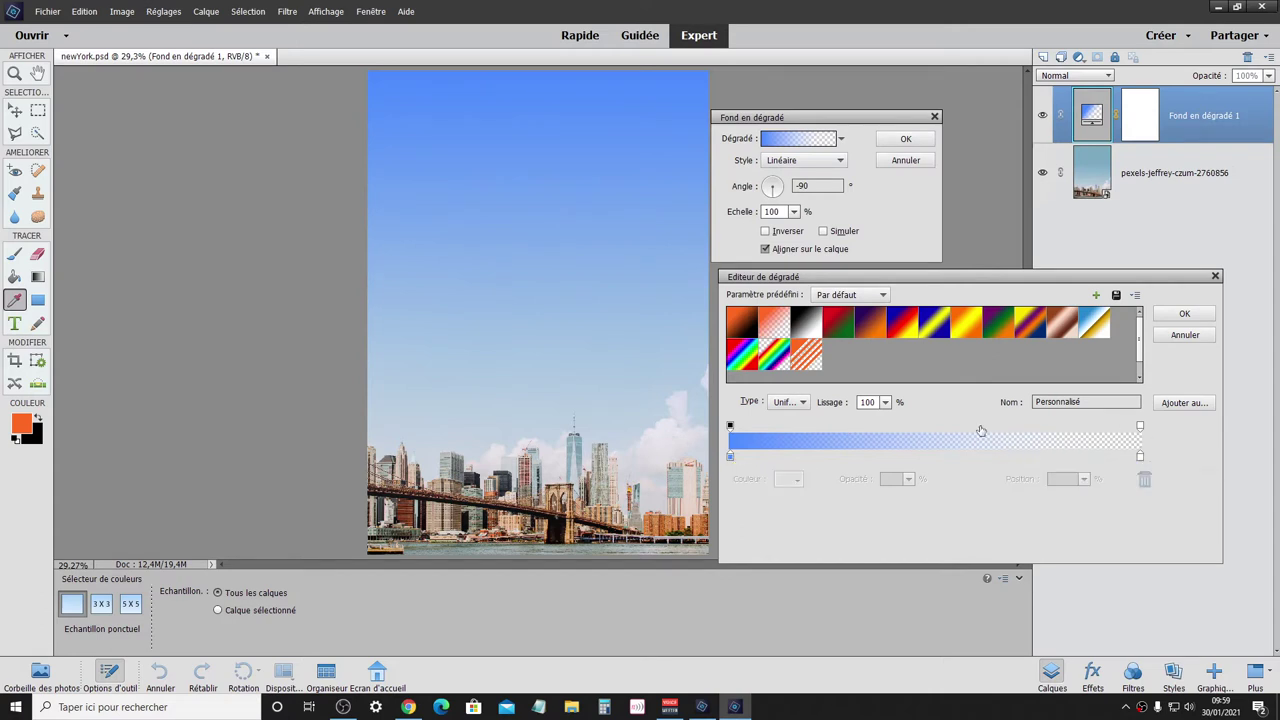
Change the right colour stop to grey-blue #90a7a9 sampled from the photo, and confirm.
click(1140, 427)
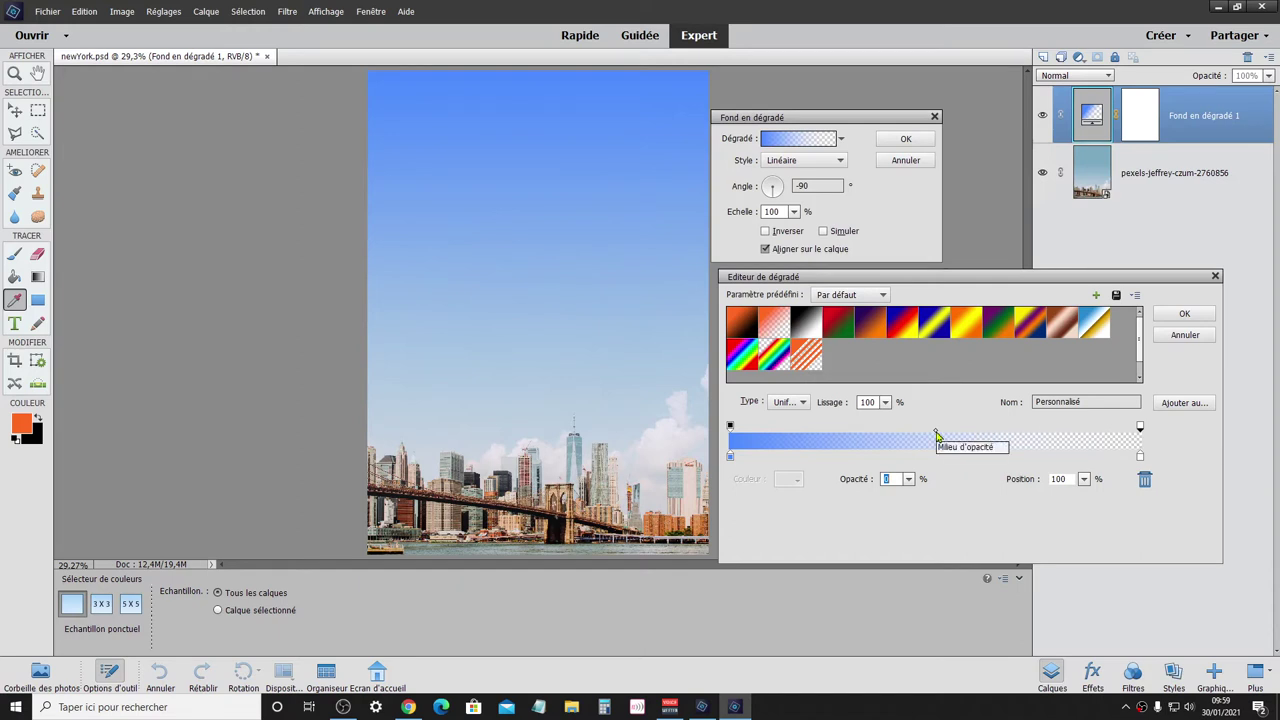
click(730, 427)
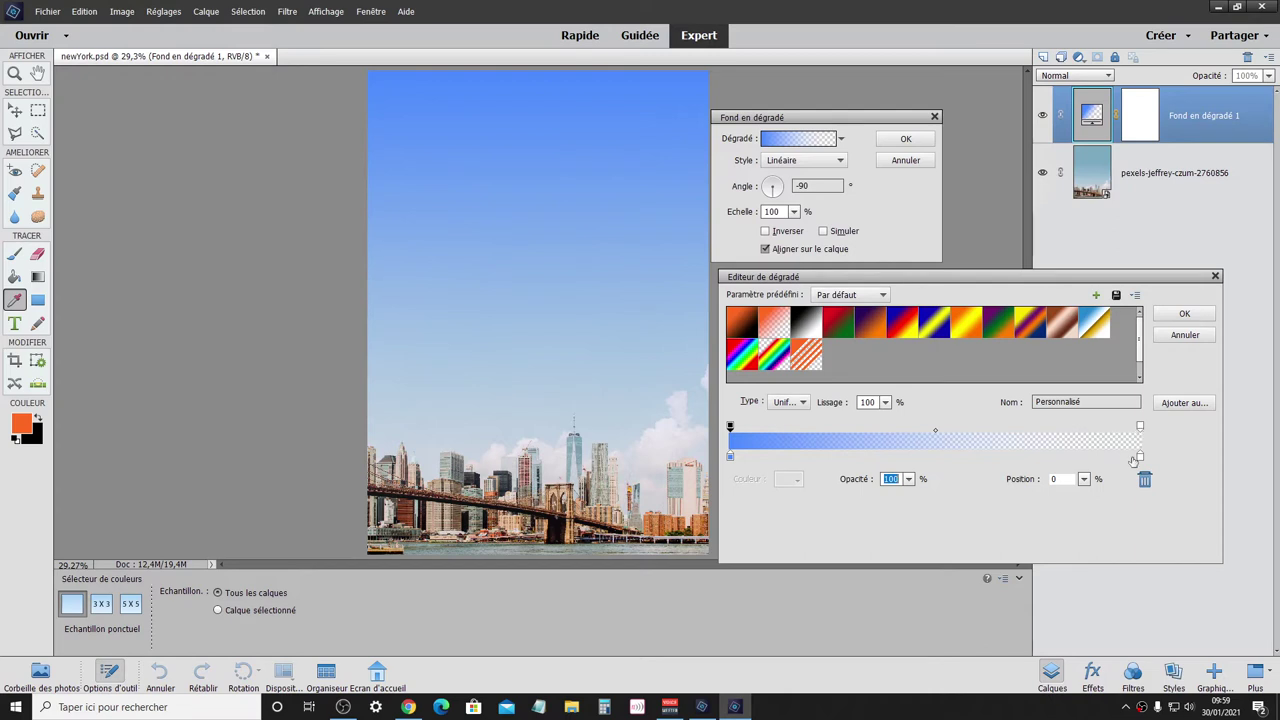
click(1141, 458)
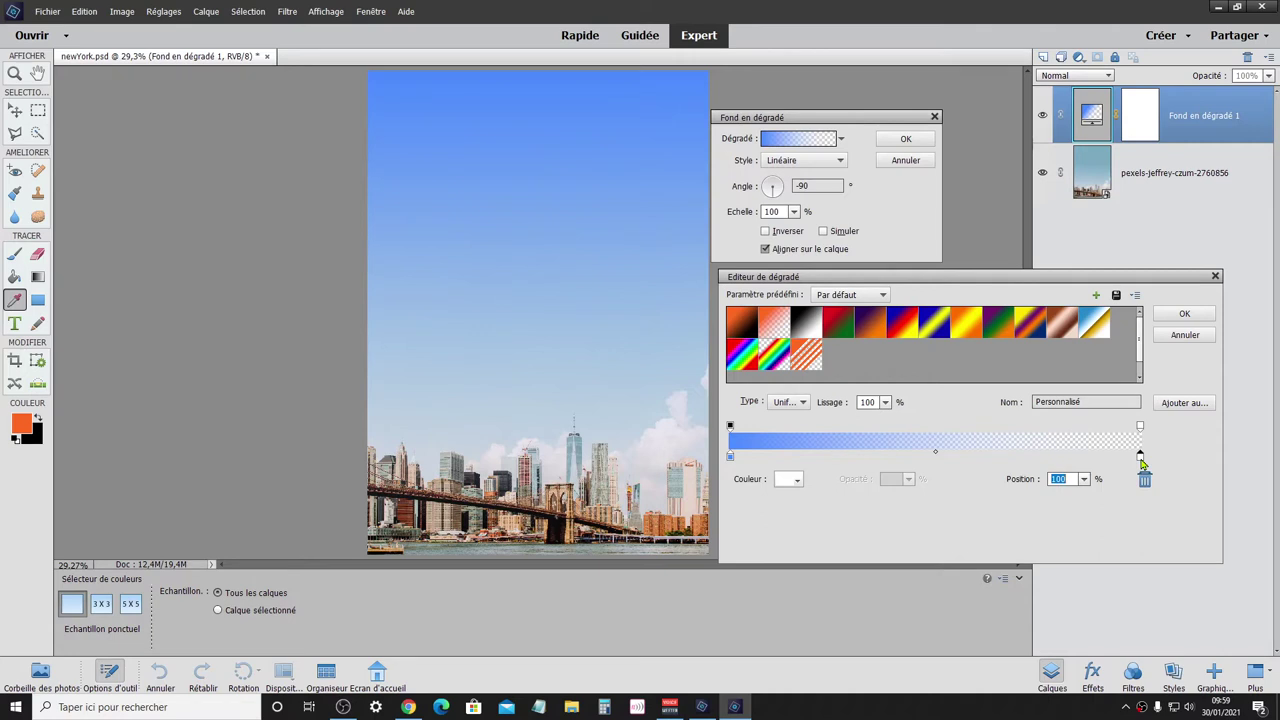
double_click(1141, 460)
click(937, 401)
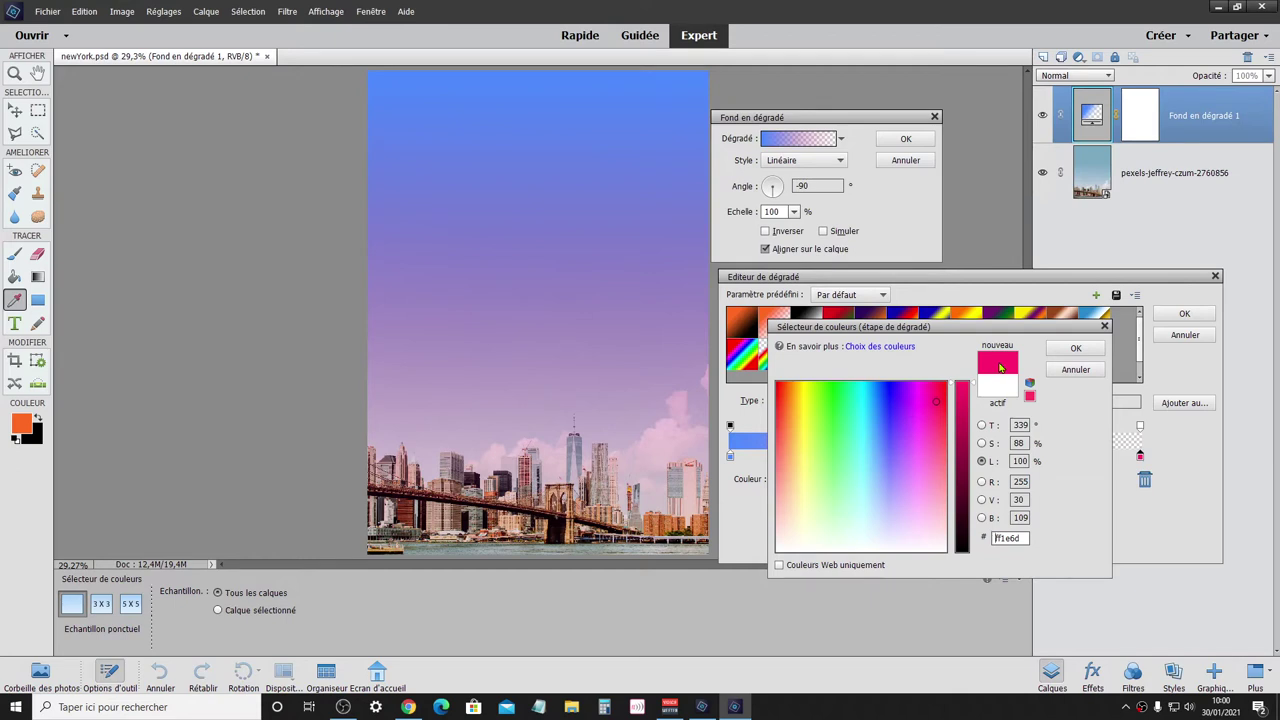
click(796, 494)
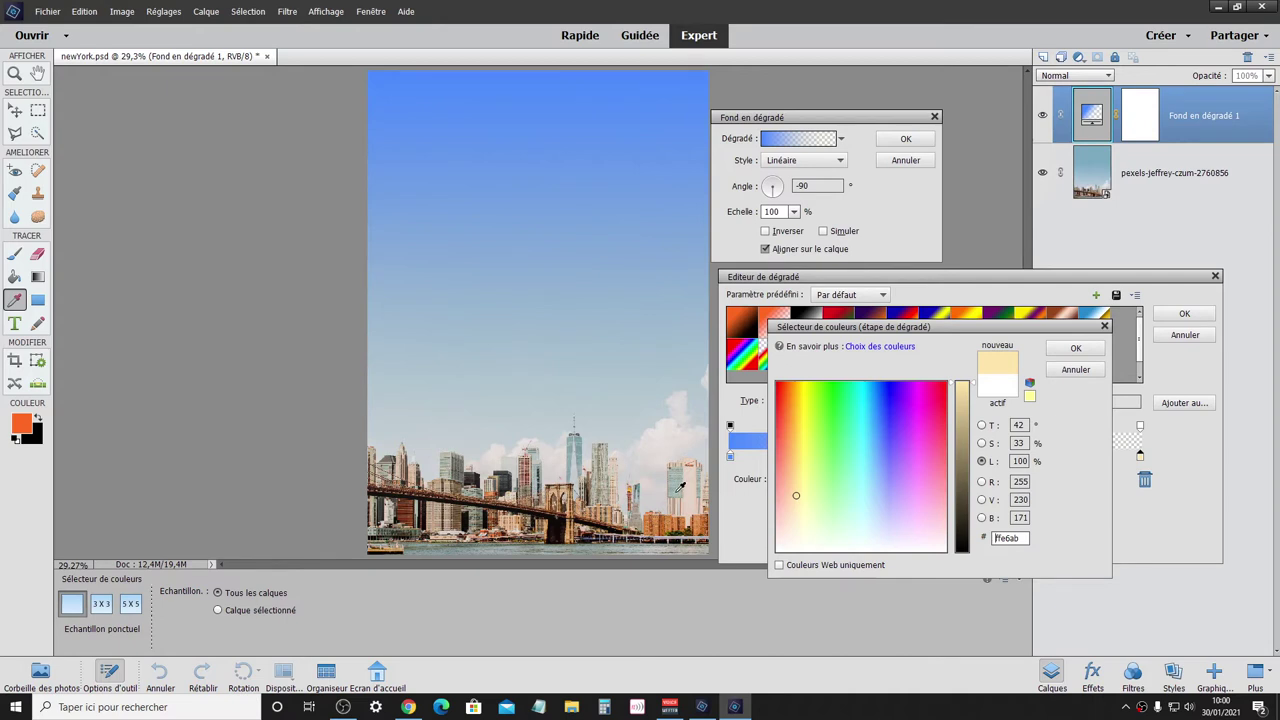
click(678, 488)
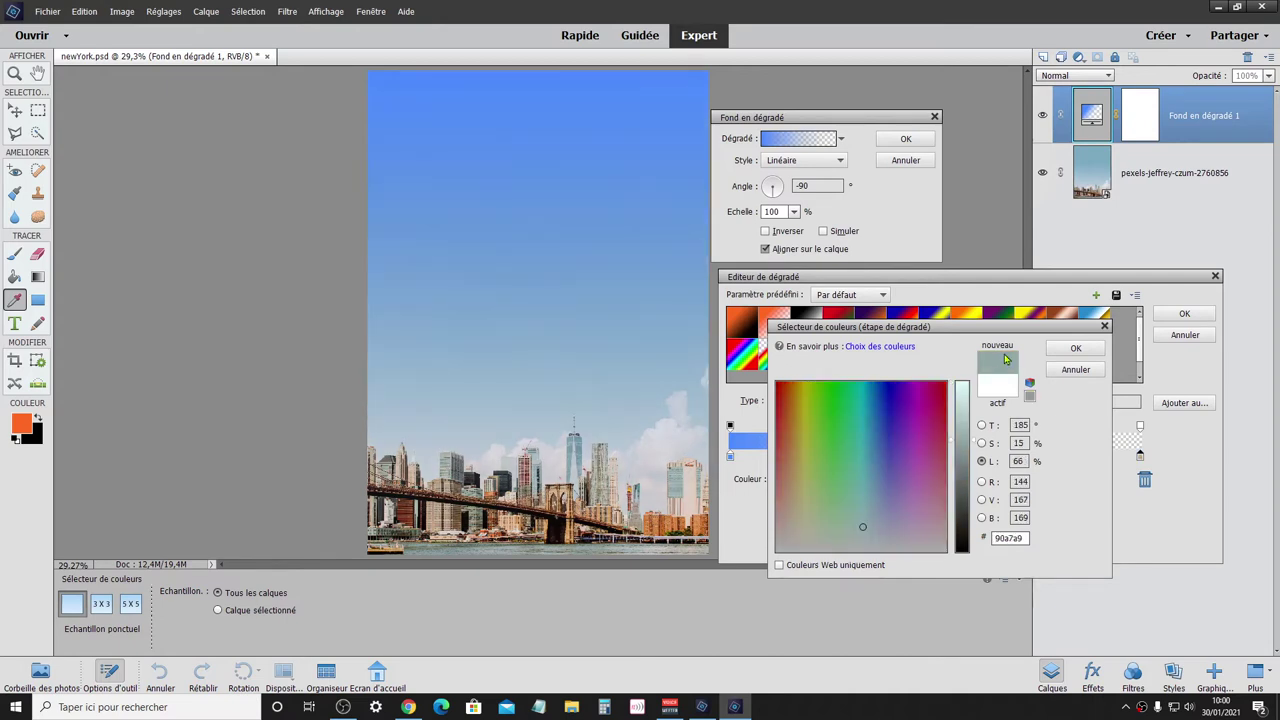
click(1068, 352)
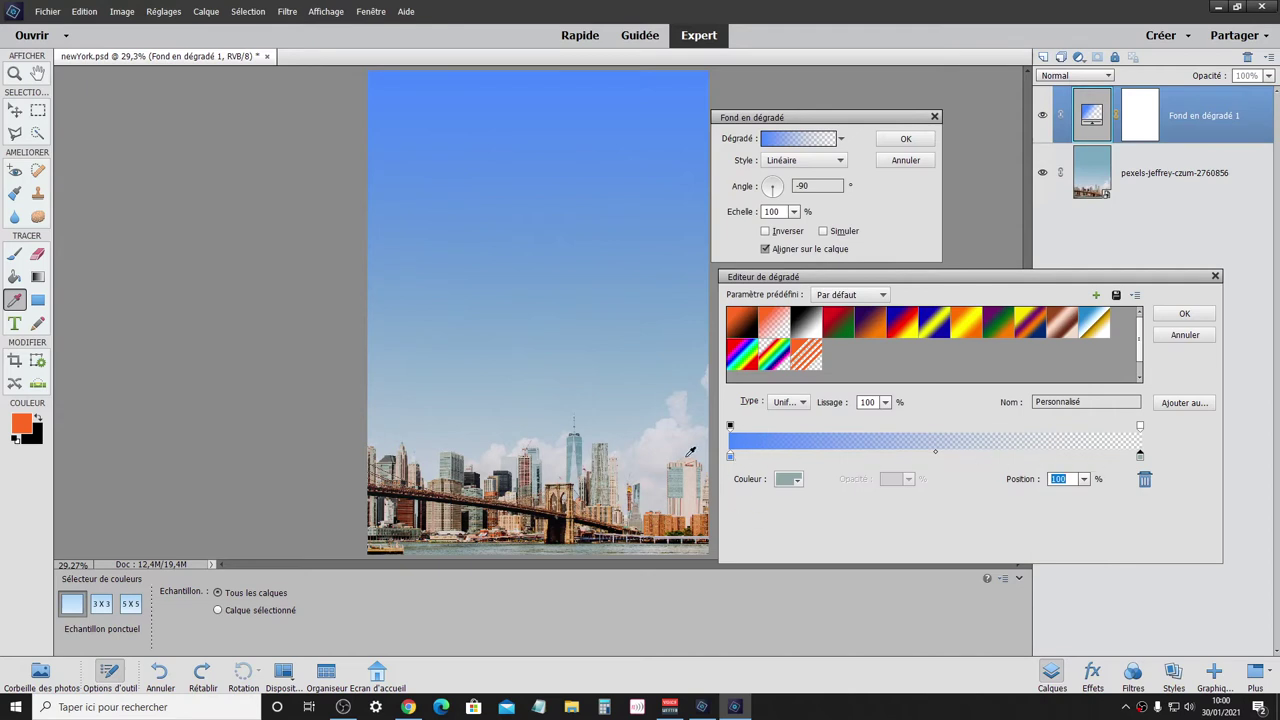
click(1179, 315)
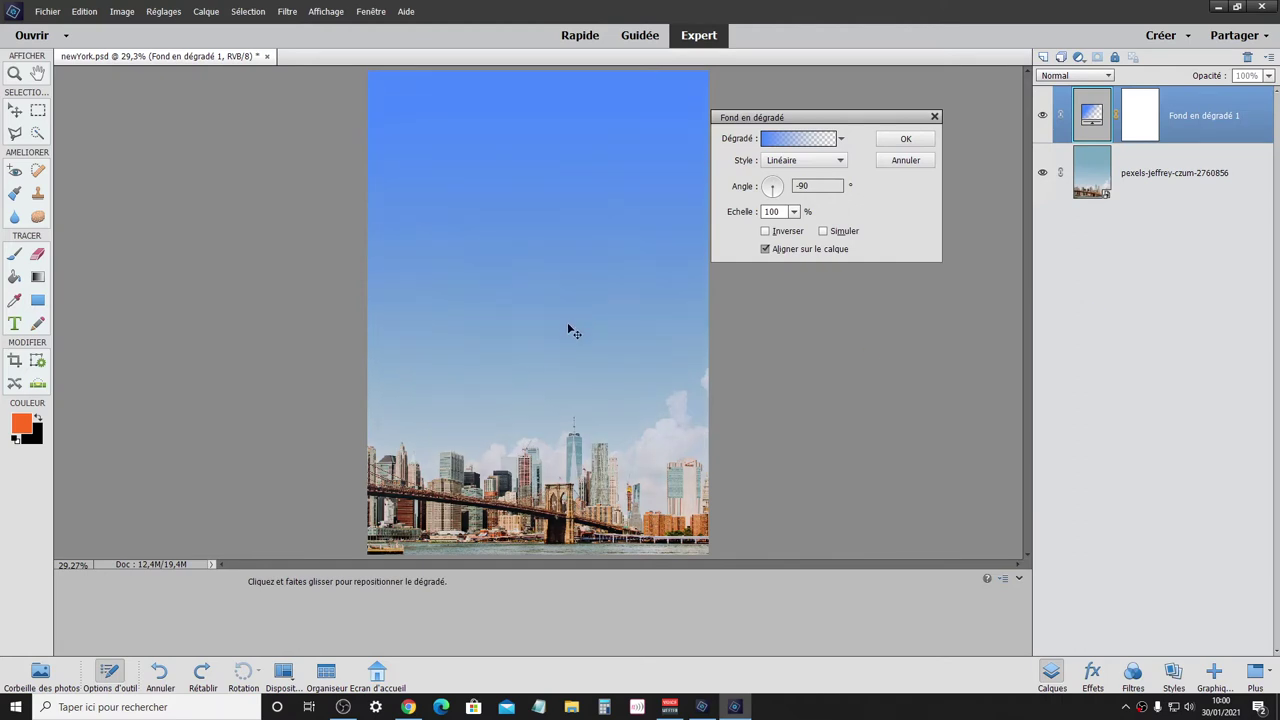
Drag the gradient slightly lower over the skyline and bring back the gradient editor.
mouse_move(568, 324)
mouse_down()
mouse_move(561, 442)
mouse_move(555, 194)
mouse_up()
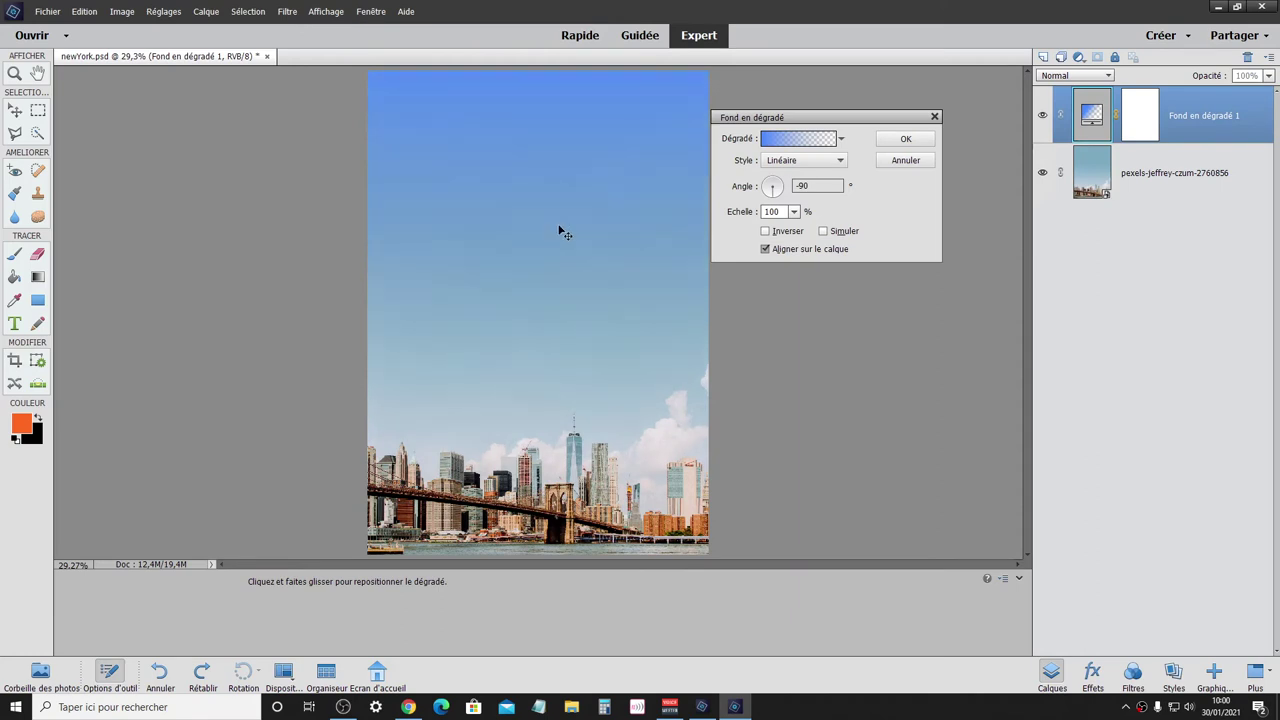
mouse_move(563, 229)
mouse_down()
mouse_move(560, 363)
mouse_move(560, 294)
mouse_up()
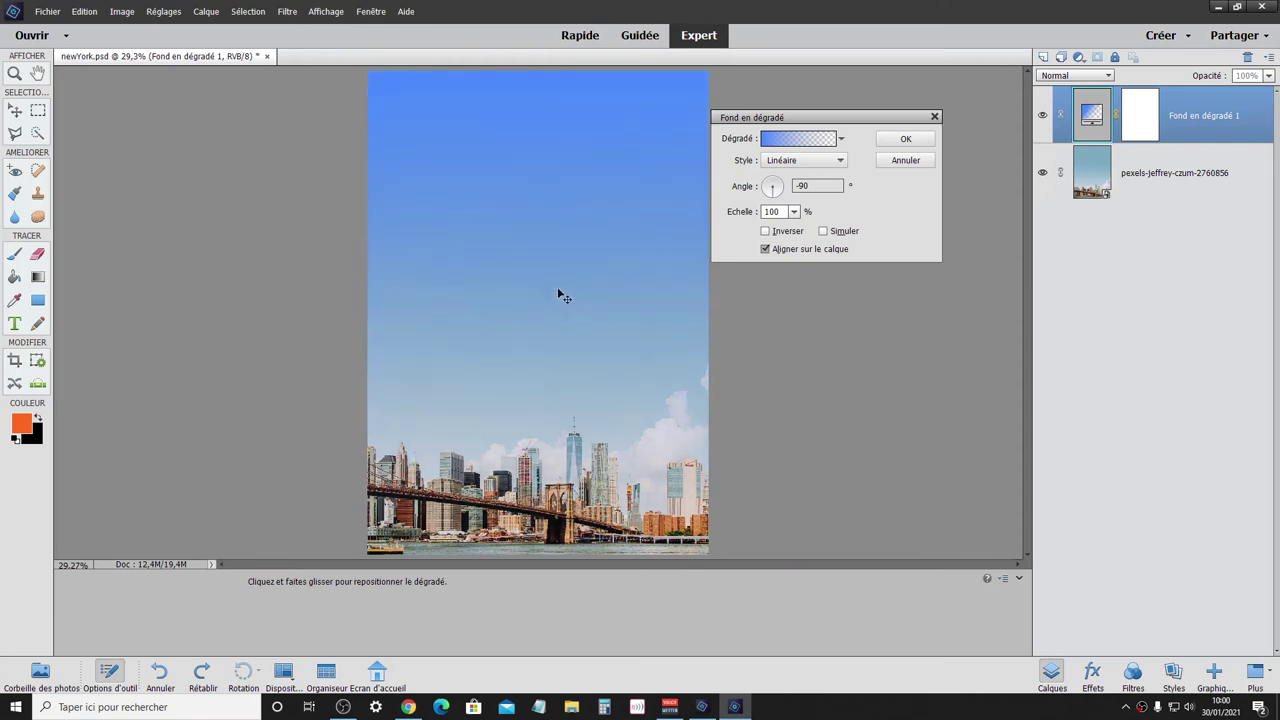
click(791, 140)
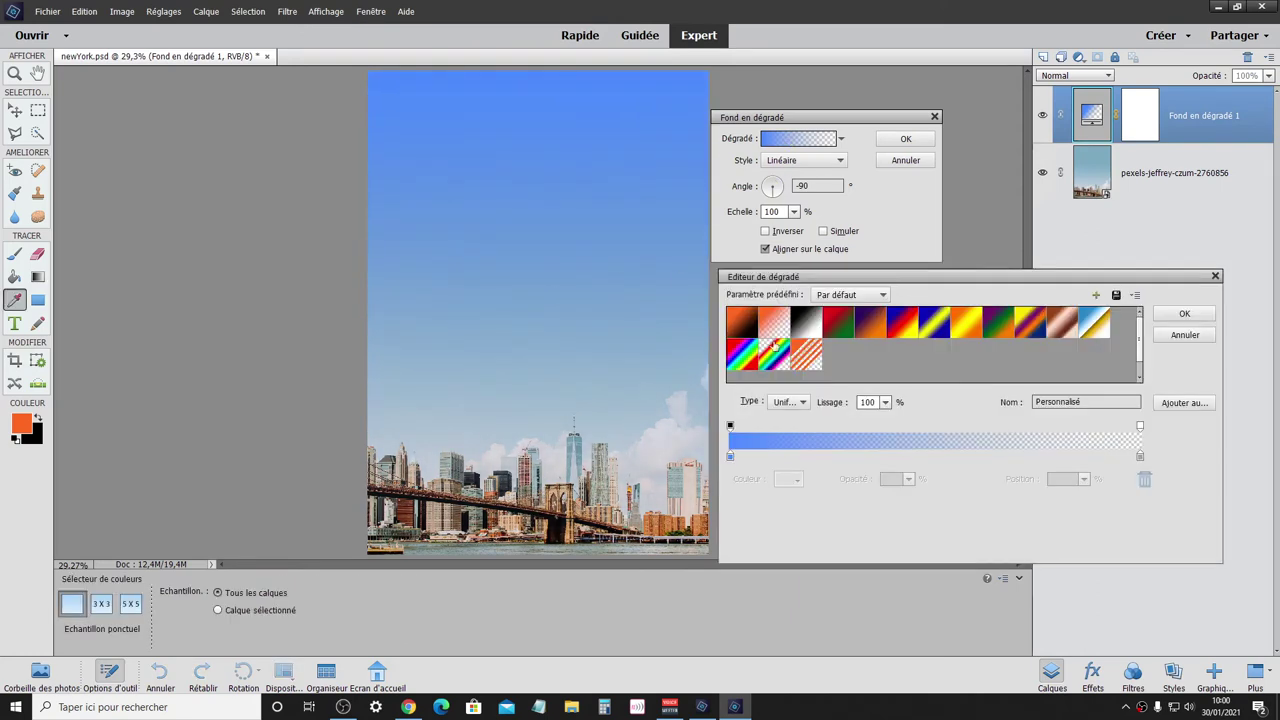
Change the left colour stop to deep saturated blue #1016ff and confirm the gradient.
double_click(730, 456)
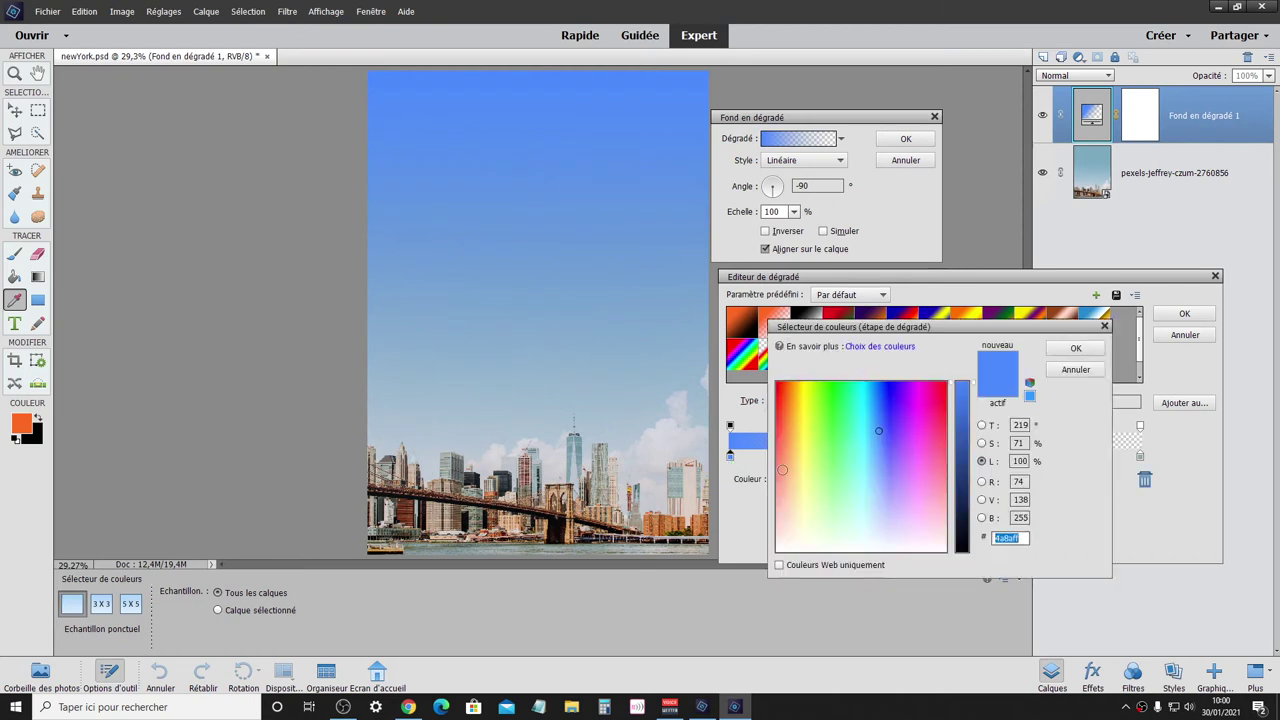
click(895, 398)
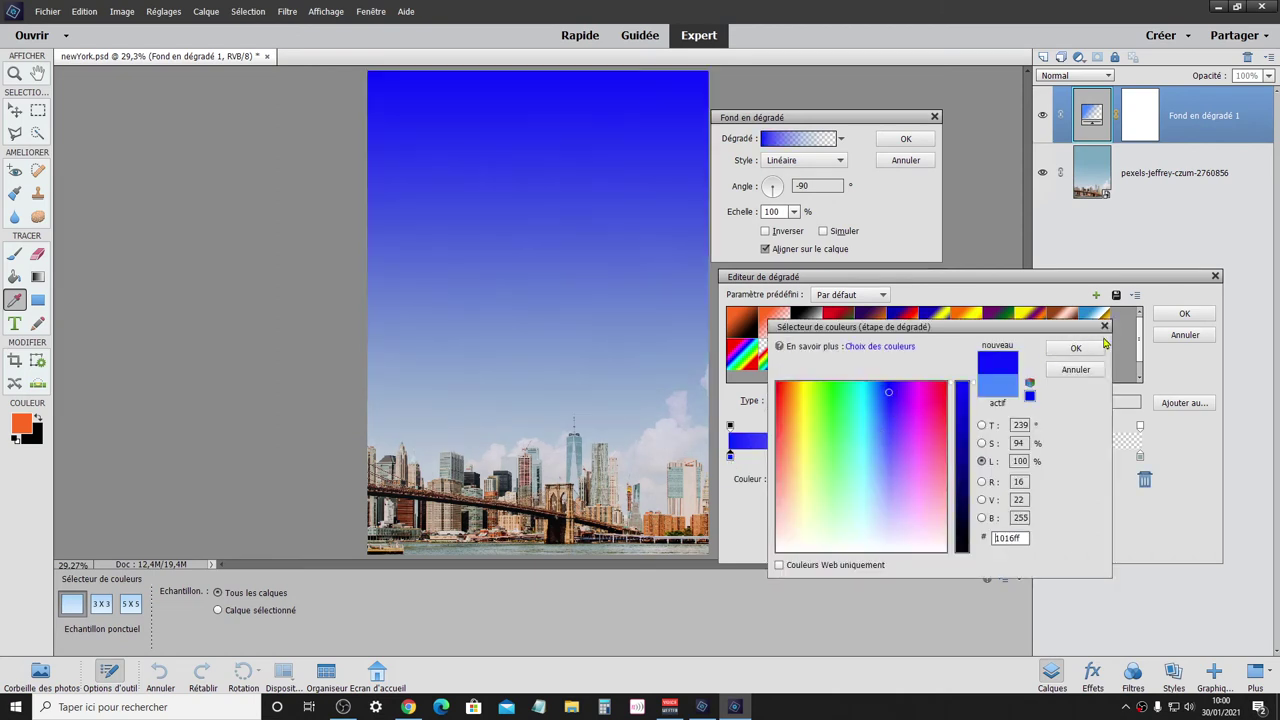
click(1097, 350)
click(1168, 316)
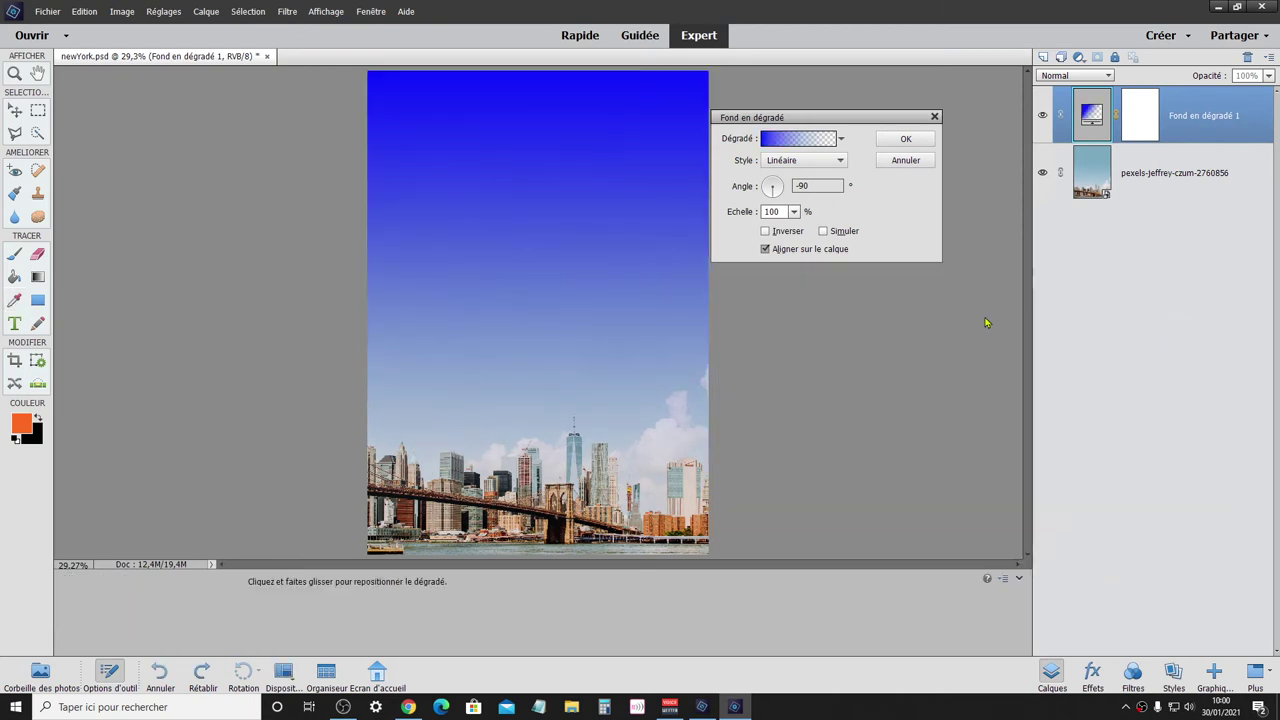
Reposition the gradient over the sky and set its scale to 132%.
drag(573, 282, 573, 338)
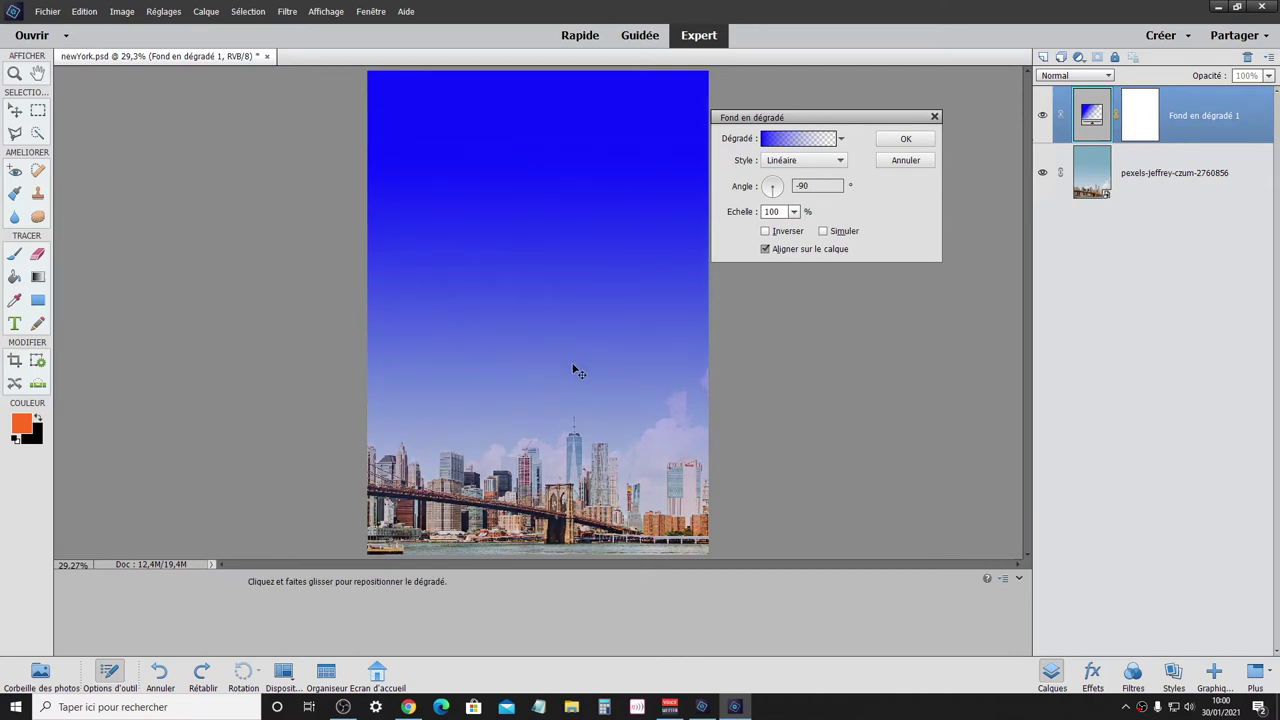
mouse_move(577, 400)
mouse_down()
mouse_move(565, 245)
mouse_move(566, 258)
mouse_up()
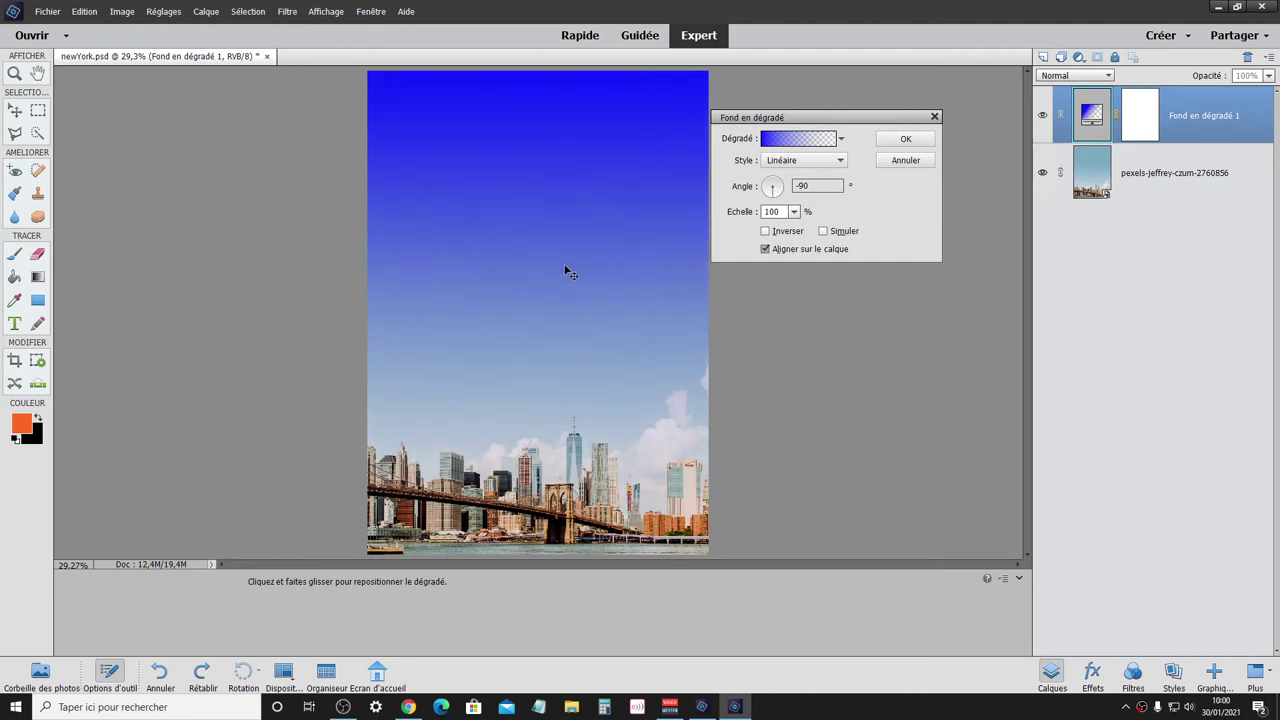
click(794, 212)
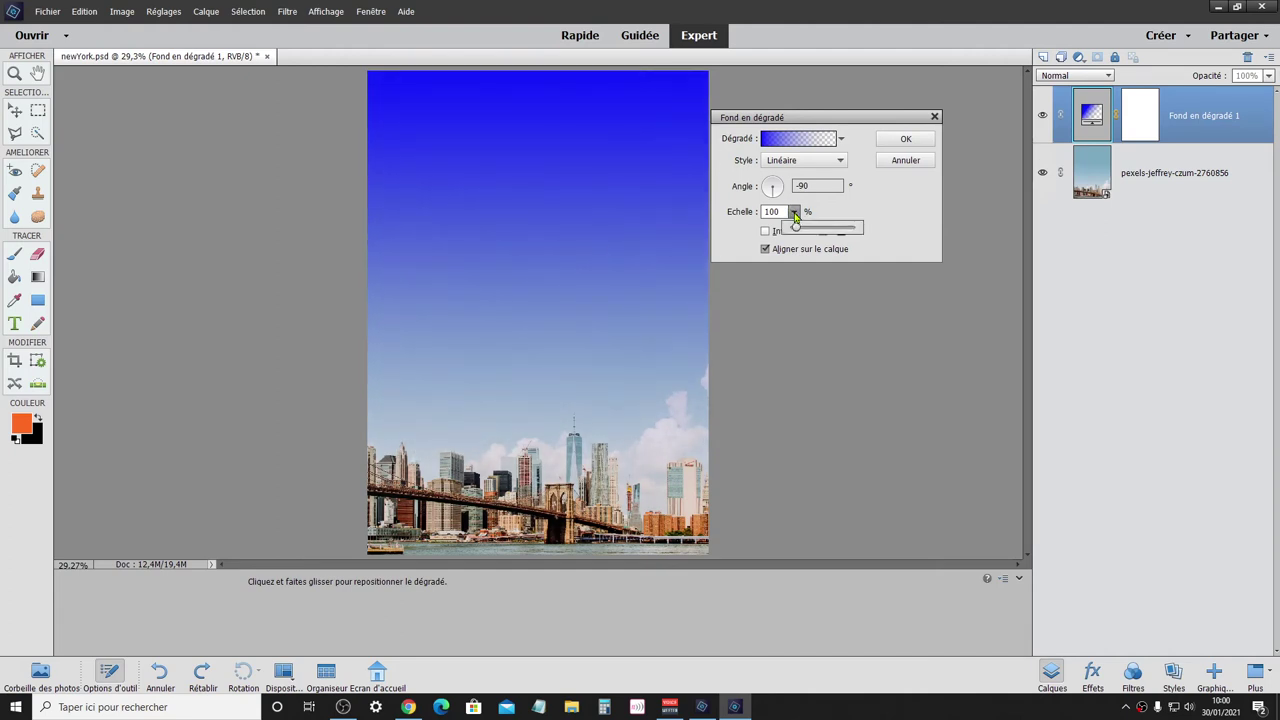
drag(801, 231, 809, 231)
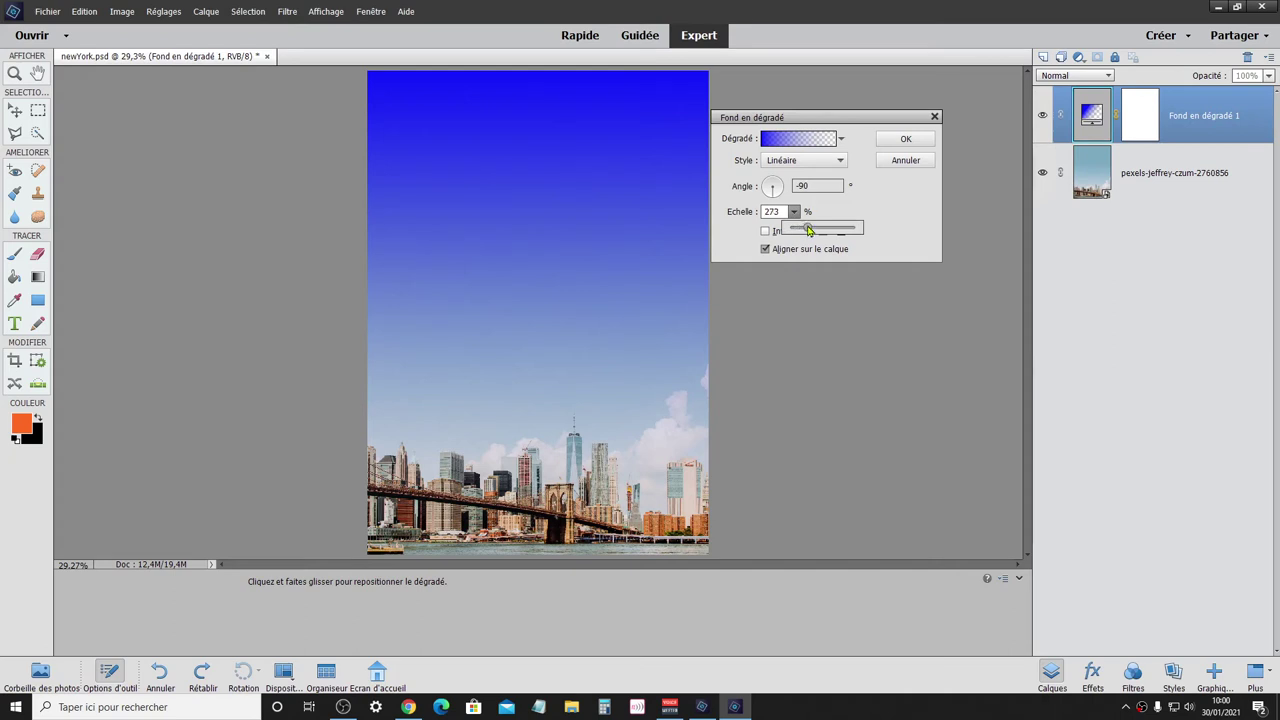
drag(808, 231, 799, 233)
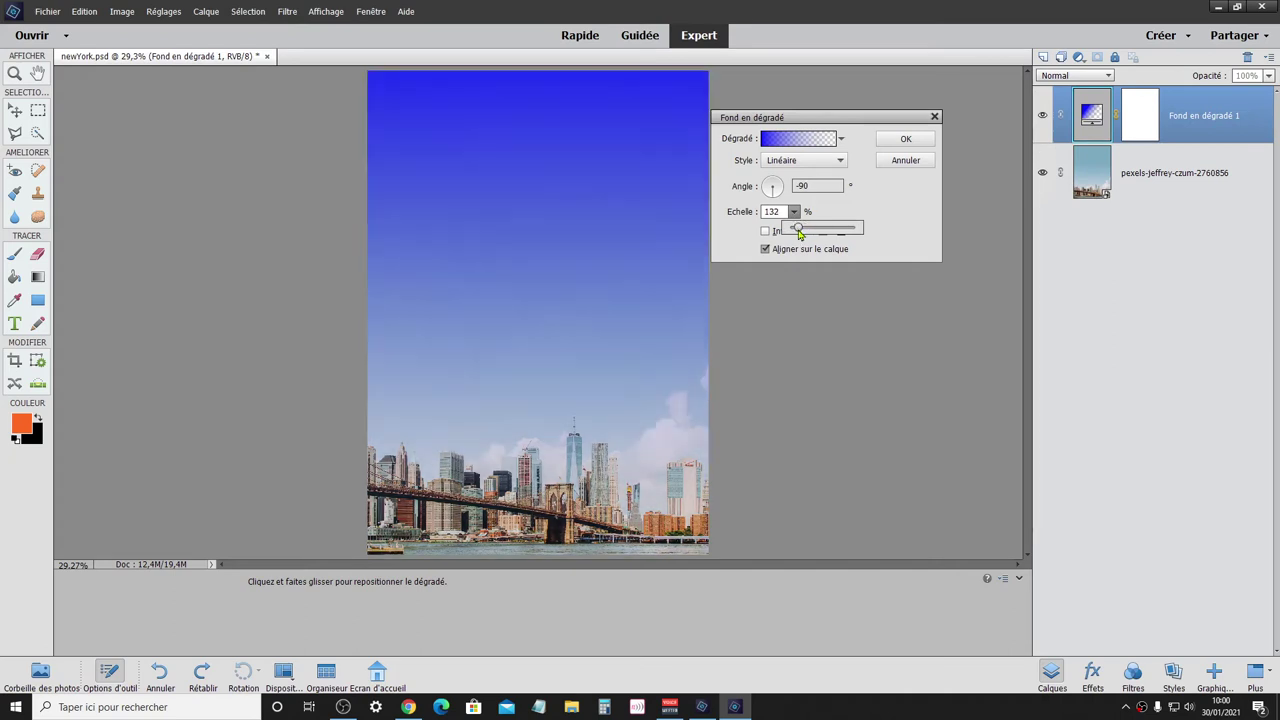
Soften the left stop's blue by lowering its saturation from 94 to 86, then confirm.
click(820, 140)
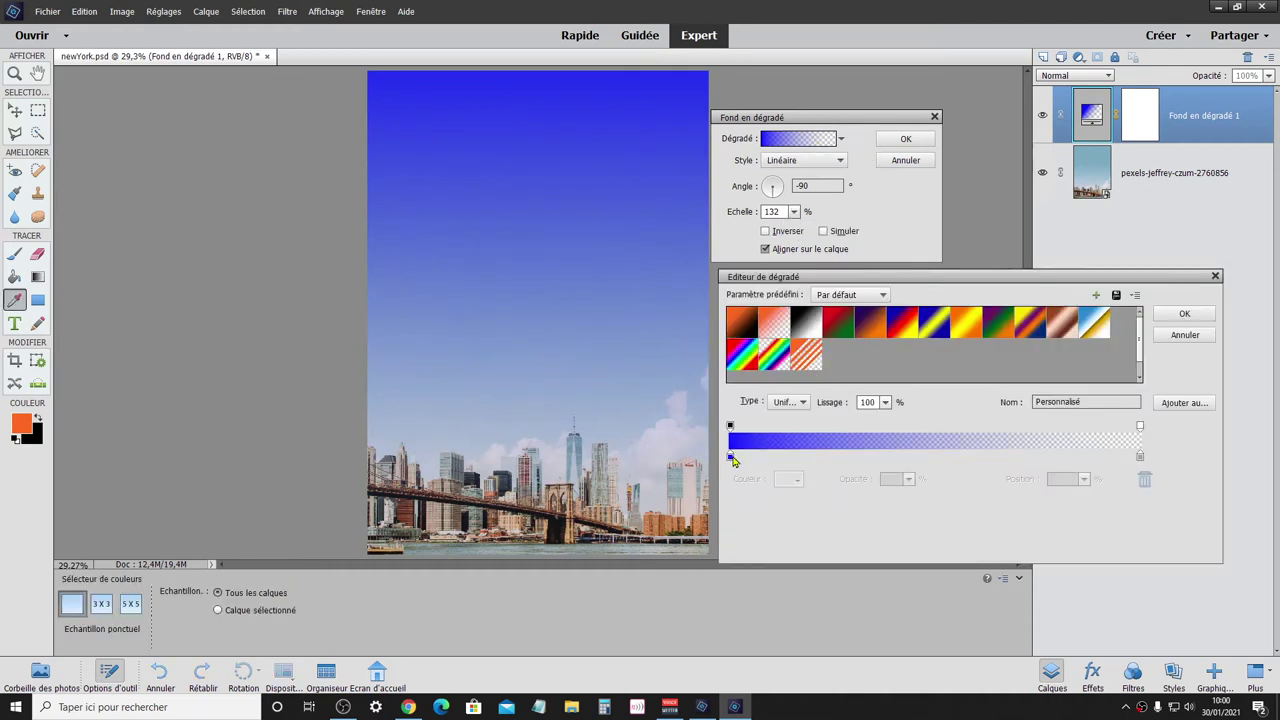
click(731, 458)
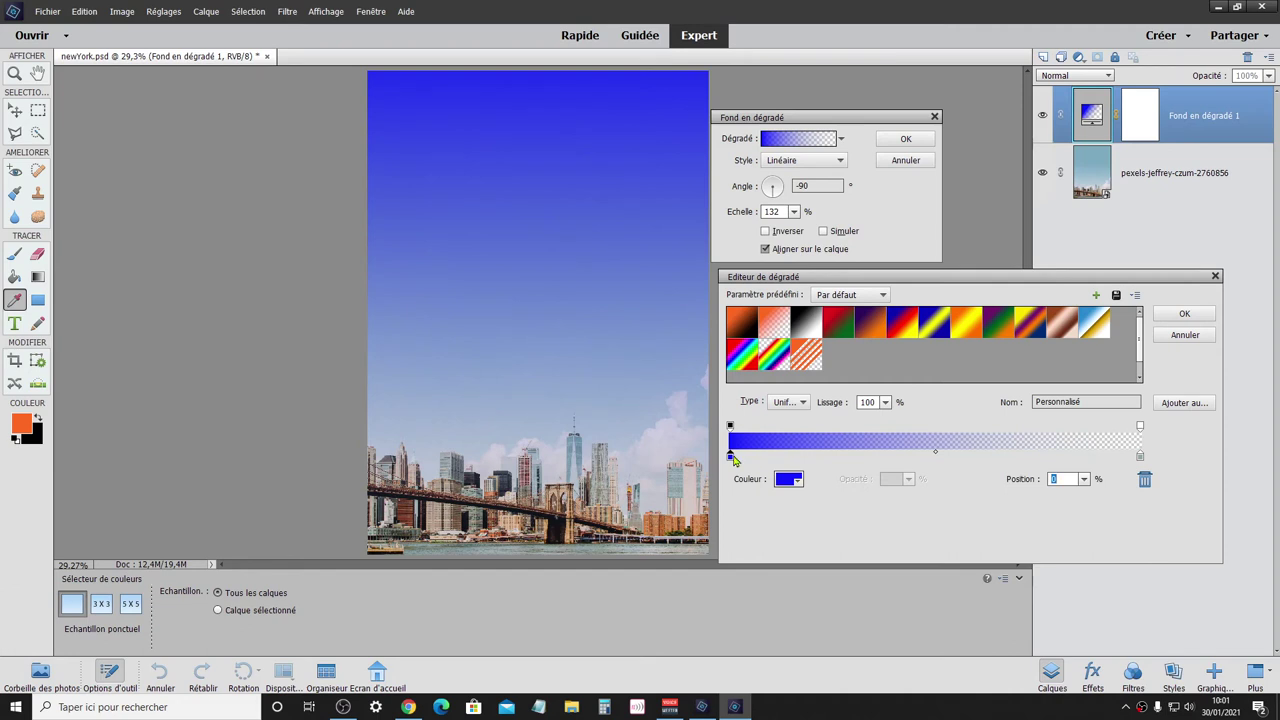
double_click(731, 458)
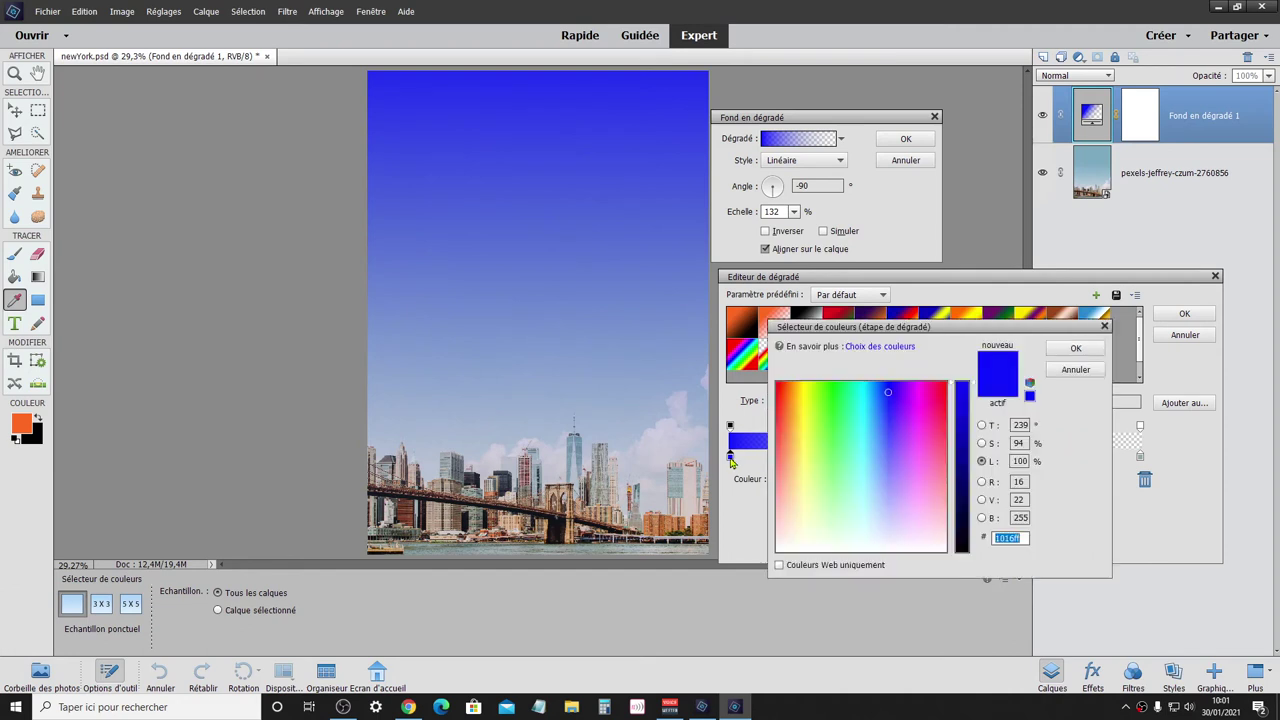
click(572, 445)
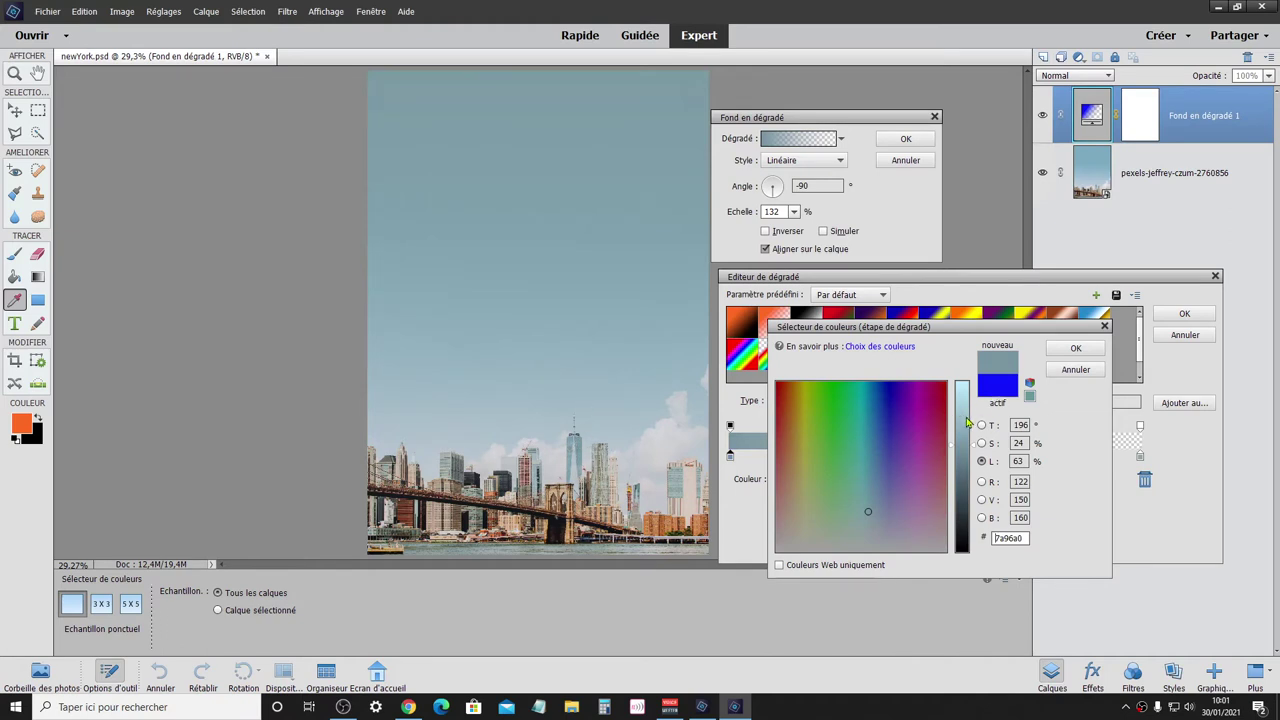
click(995, 390)
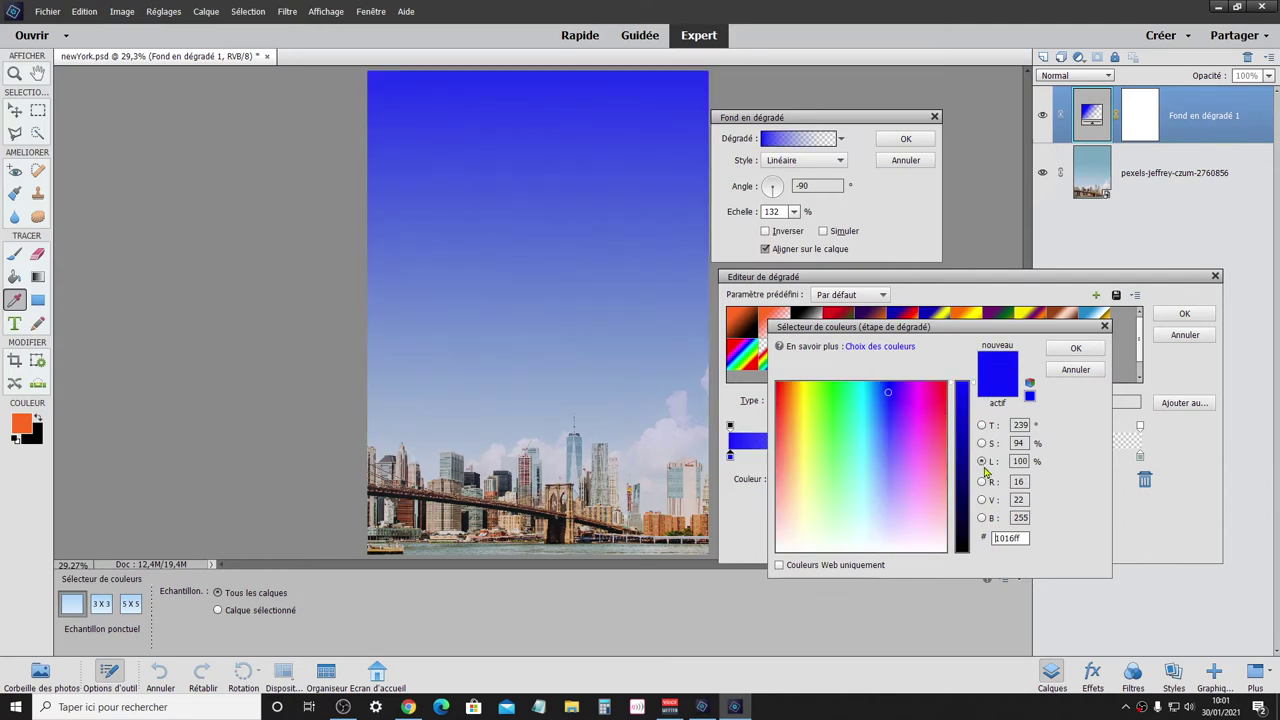
click(981, 425)
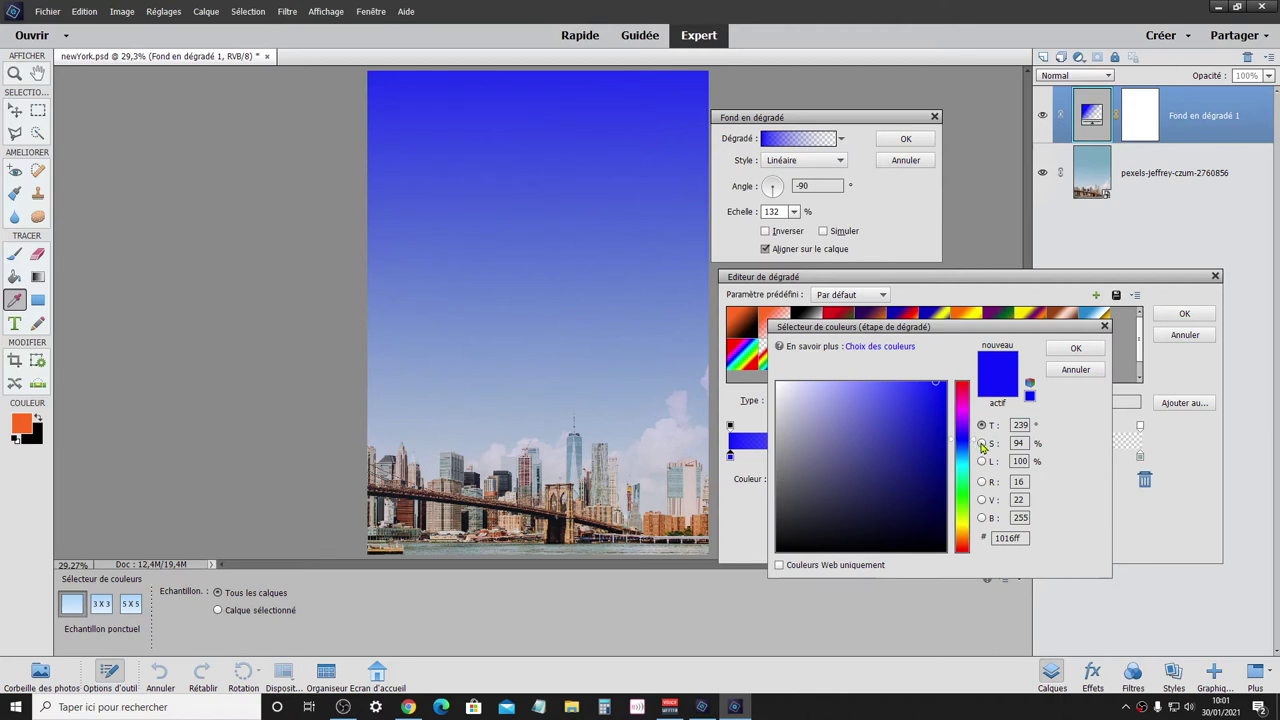
click(981, 443)
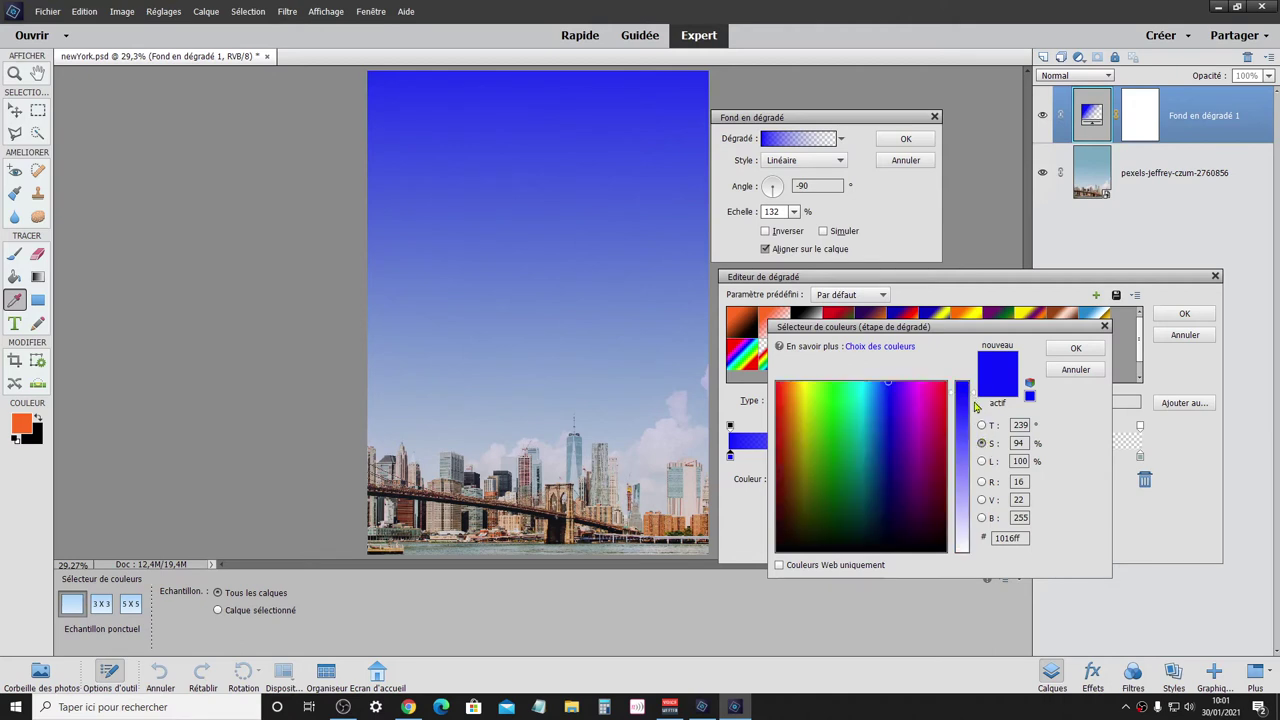
drag(975, 398, 973, 414)
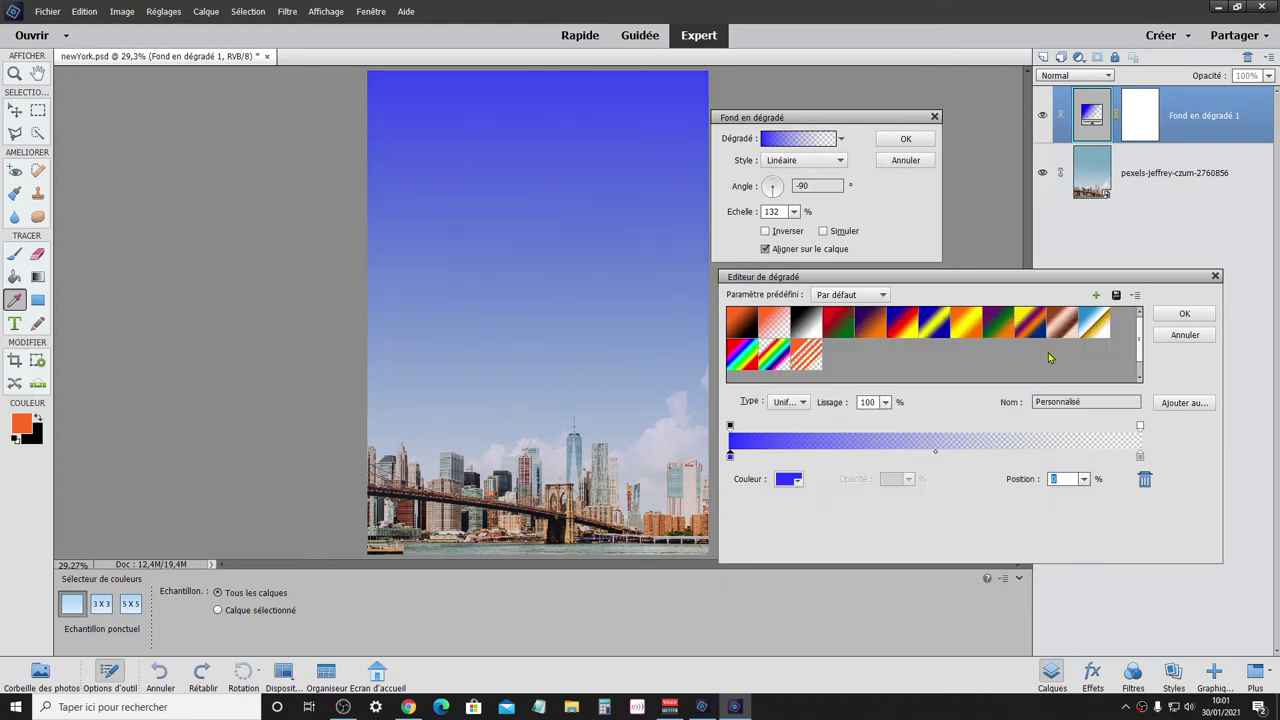
click(1075, 348)
click(1184, 314)
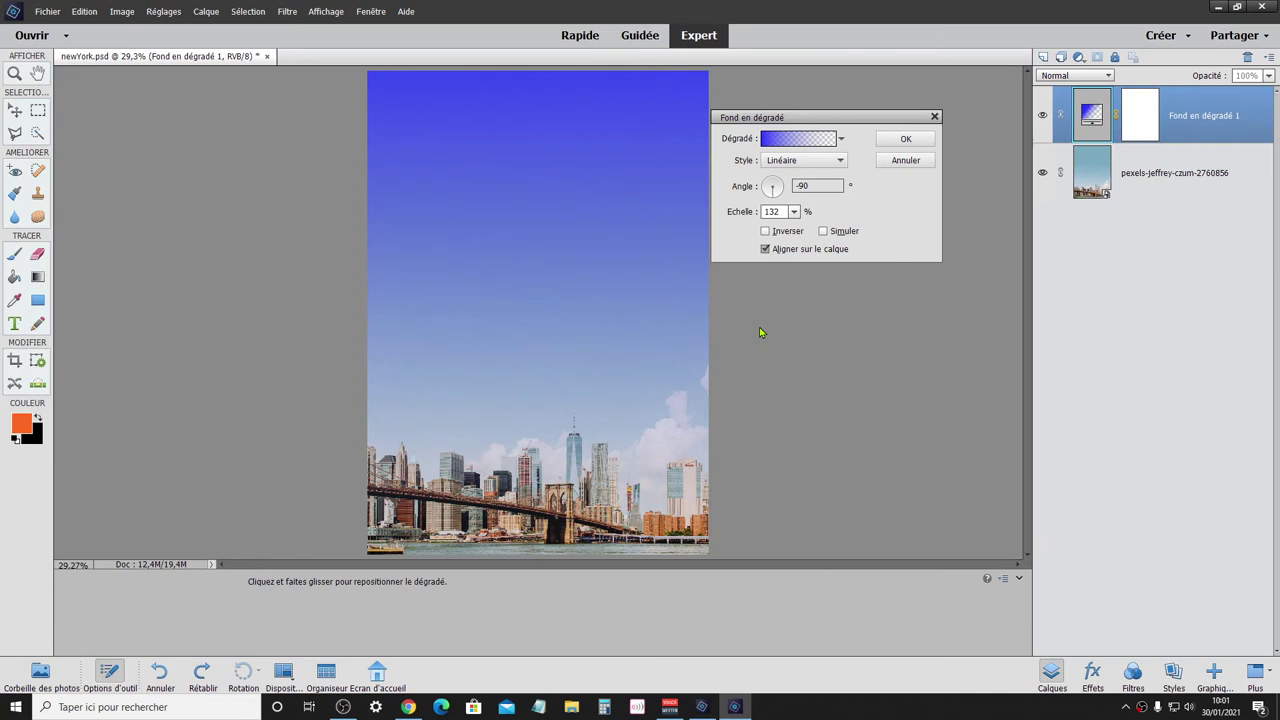
Move the blue colour stop to 6% and the gradient midpoint to 52%, then accept.
click(806, 146)
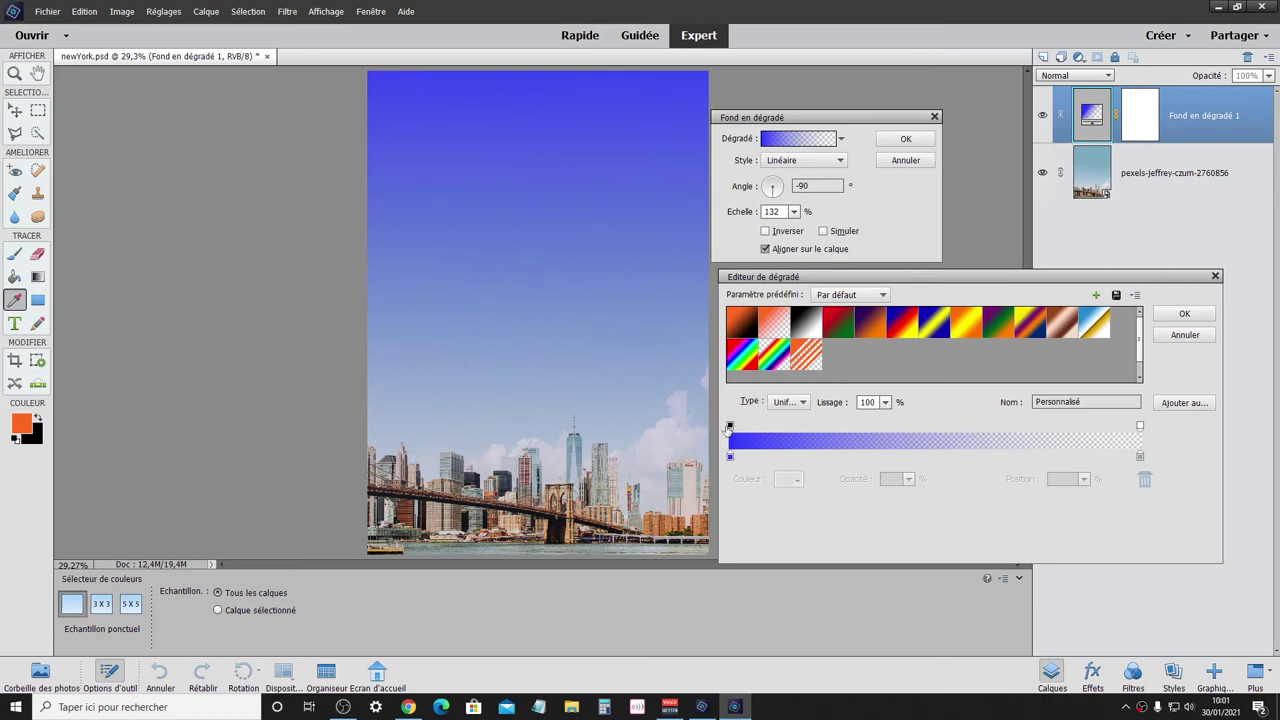
click(1140, 430)
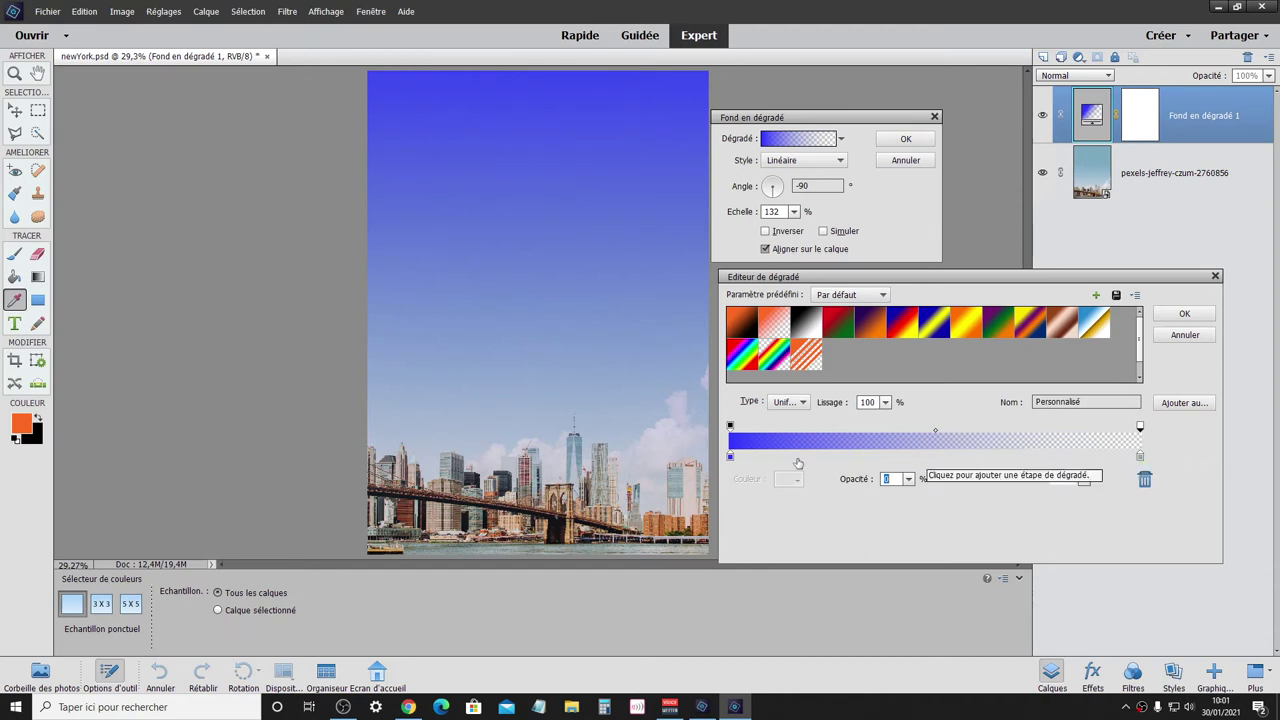
drag(731, 457, 801, 461)
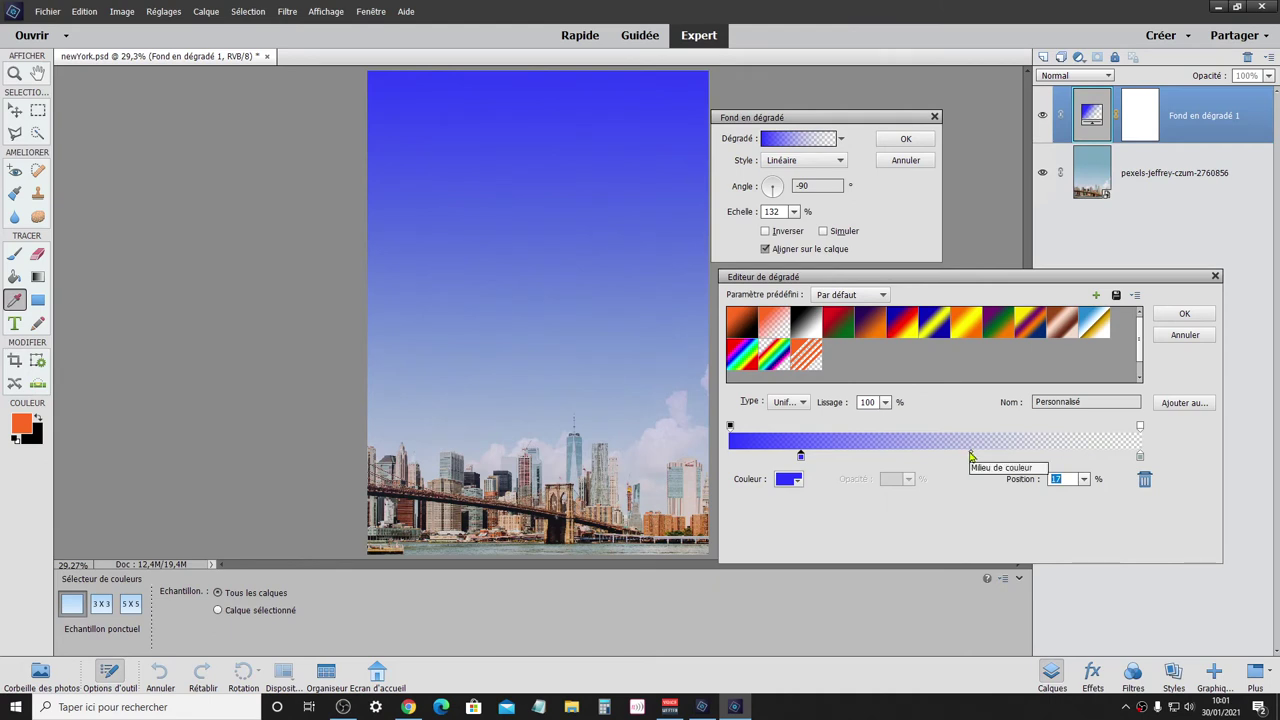
drag(972, 457, 863, 458)
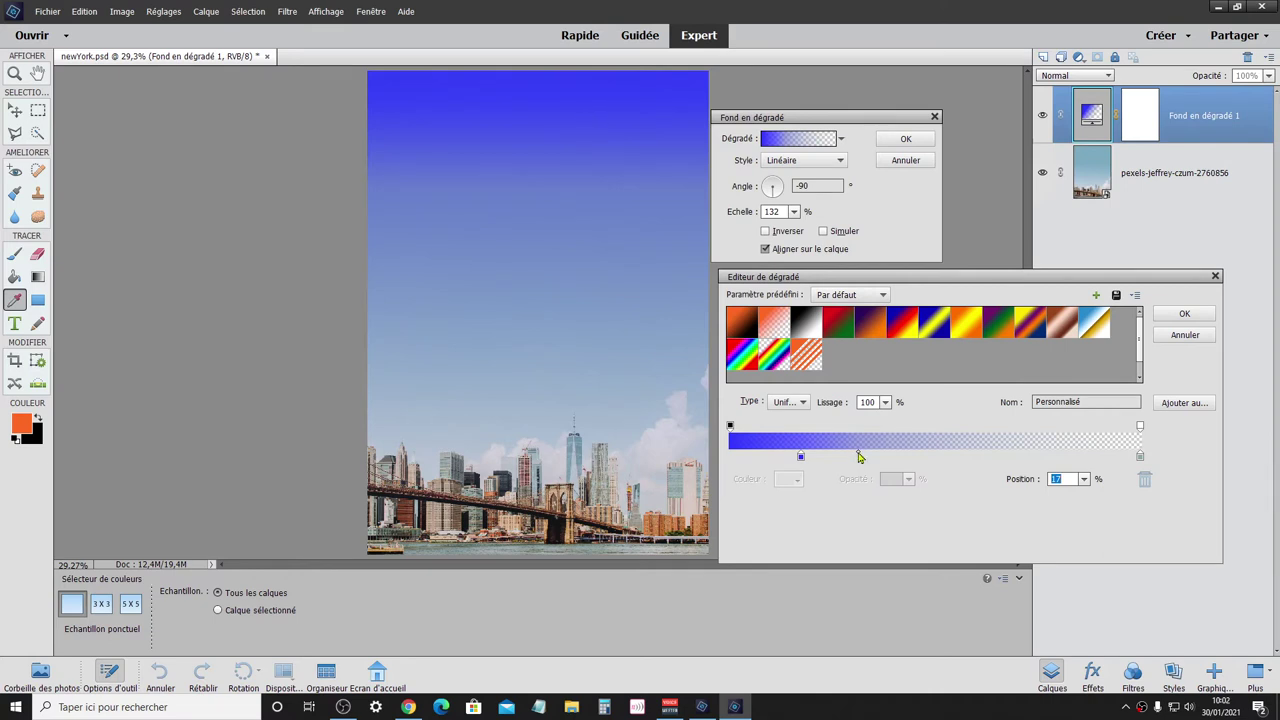
drag(858, 457, 817, 457)
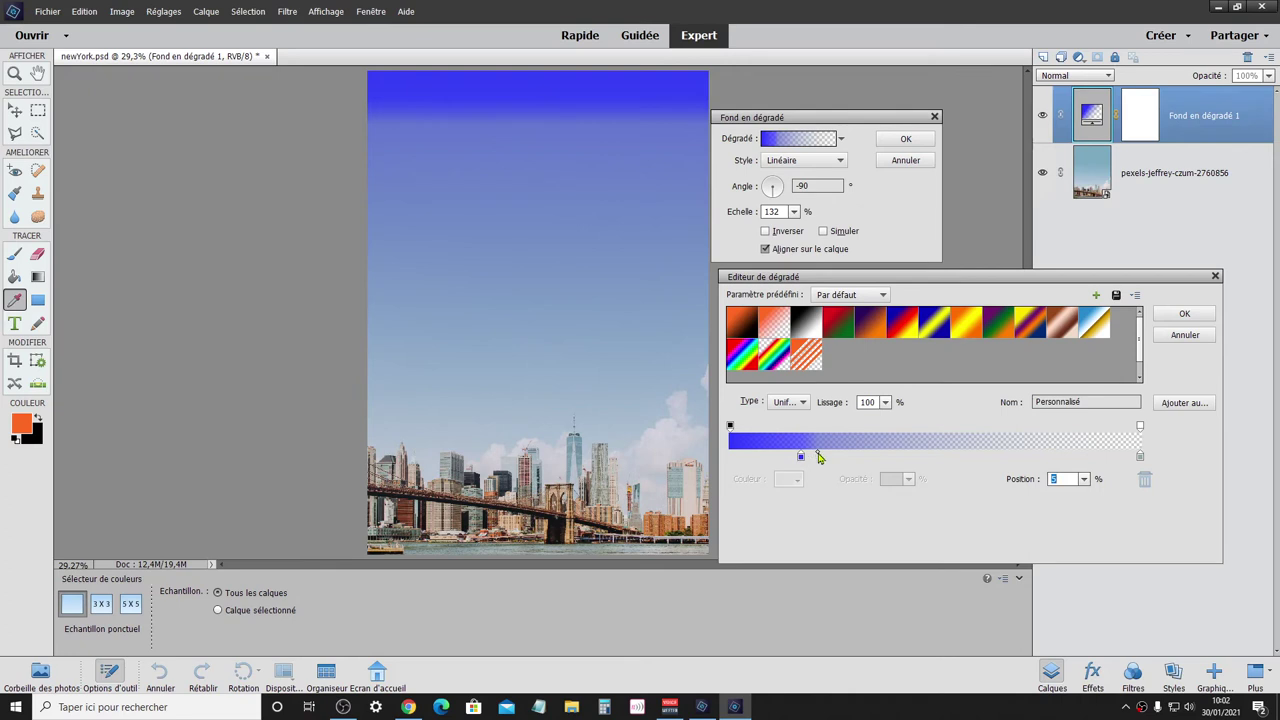
drag(820, 456, 978, 456)
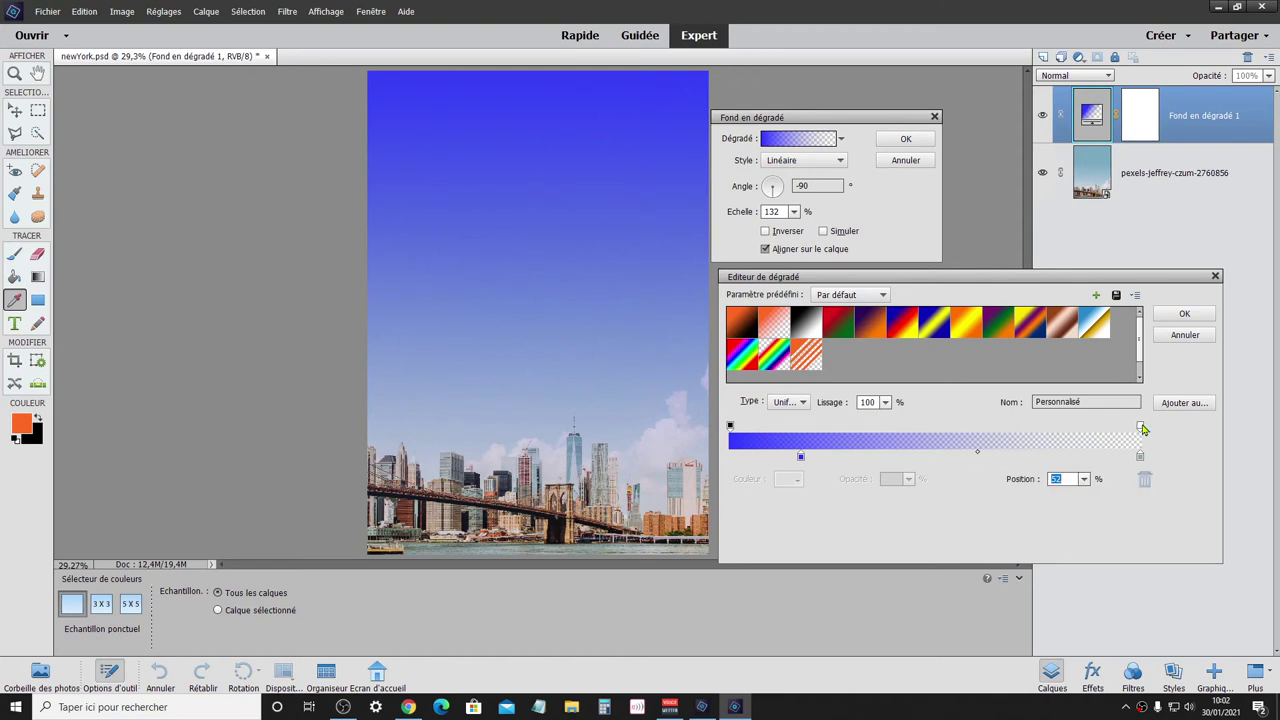
click(1184, 316)
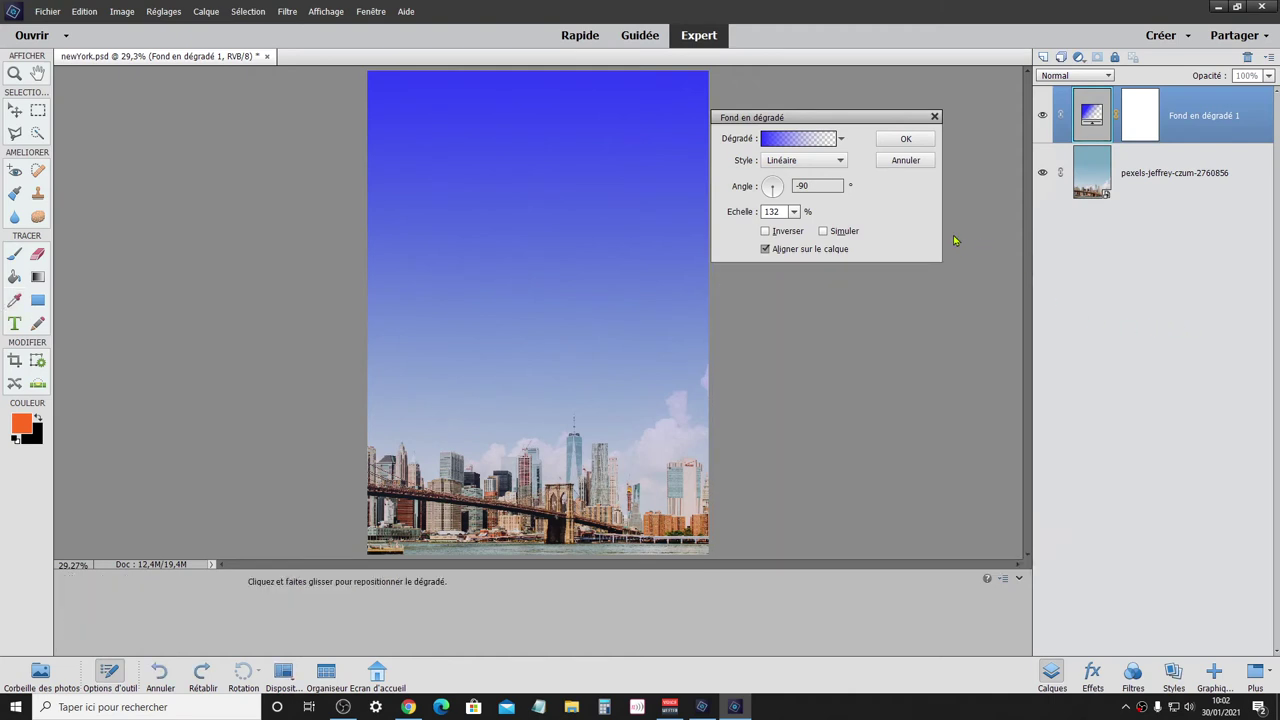
click(822, 142)
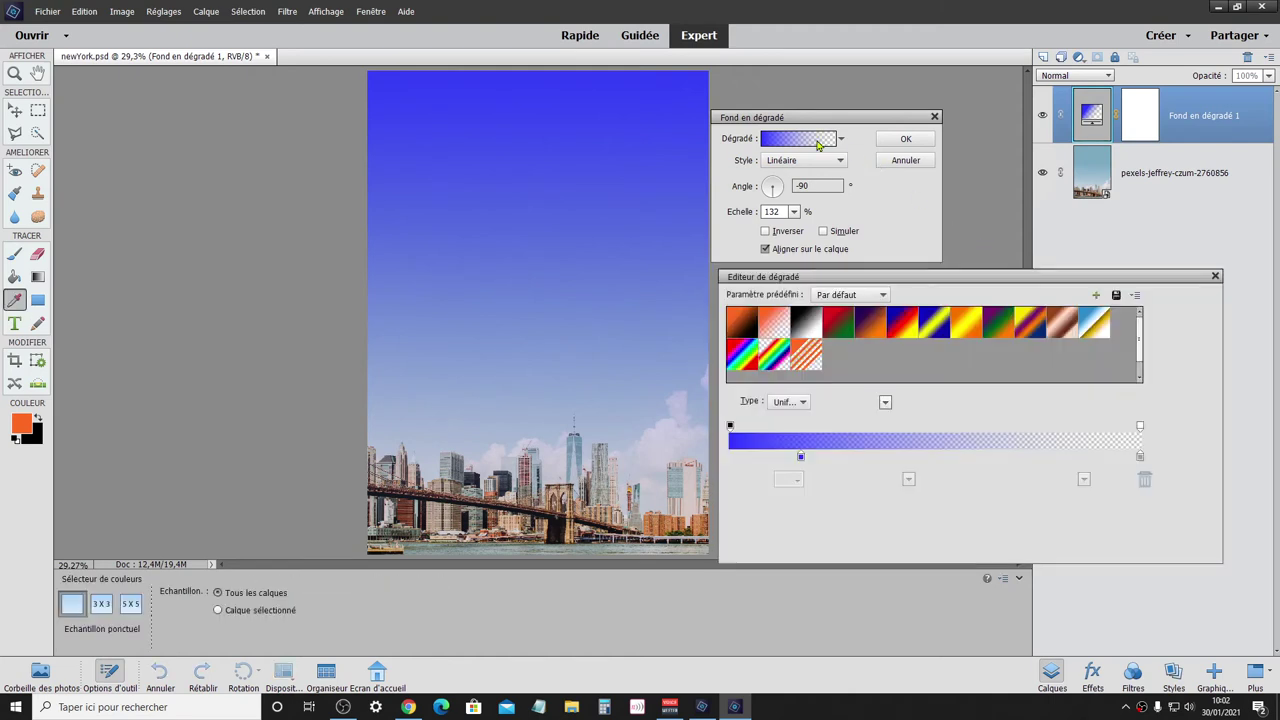
double_click(801, 459)
click(817, 416)
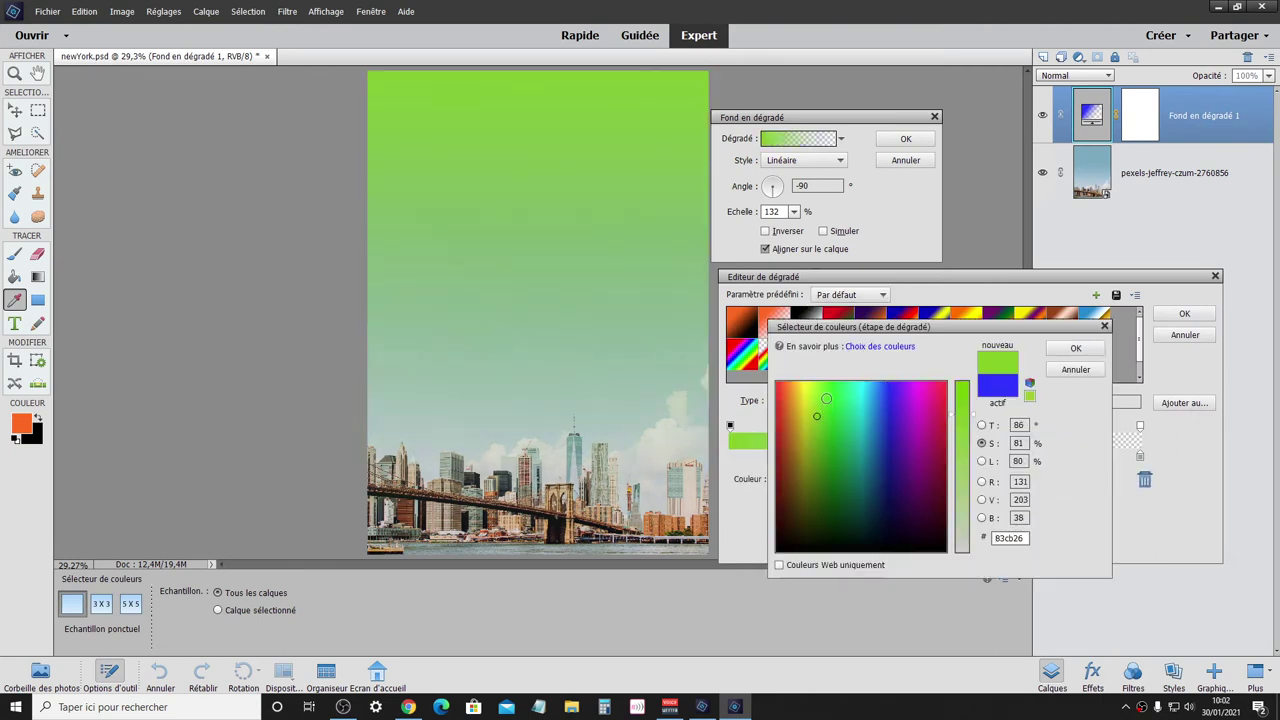
click(826, 388)
click(806, 388)
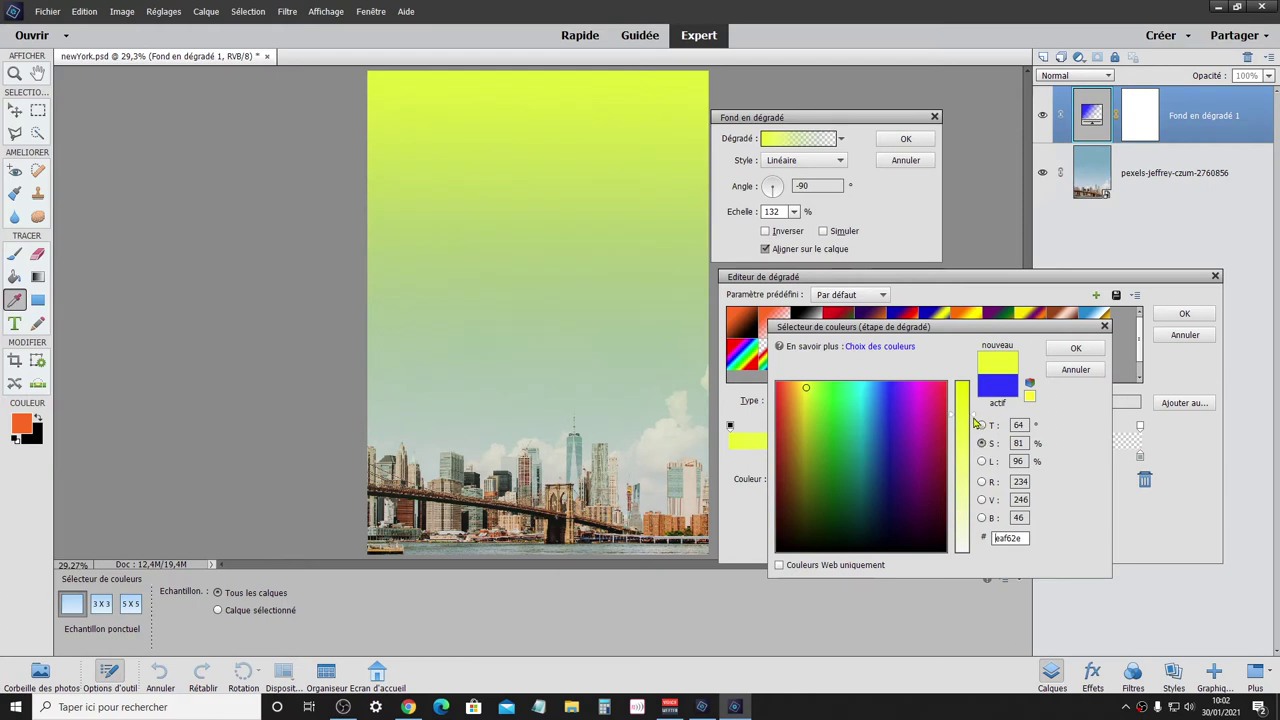
drag(972, 416, 970, 523)
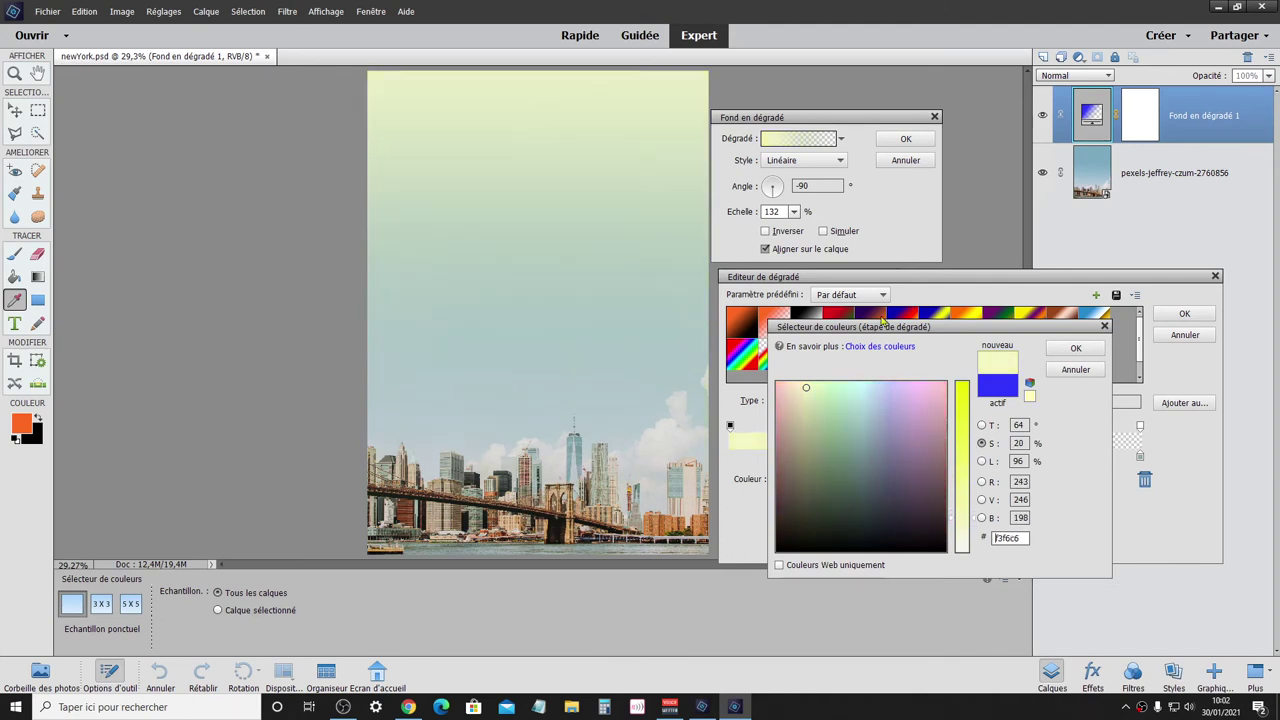
click(801, 410)
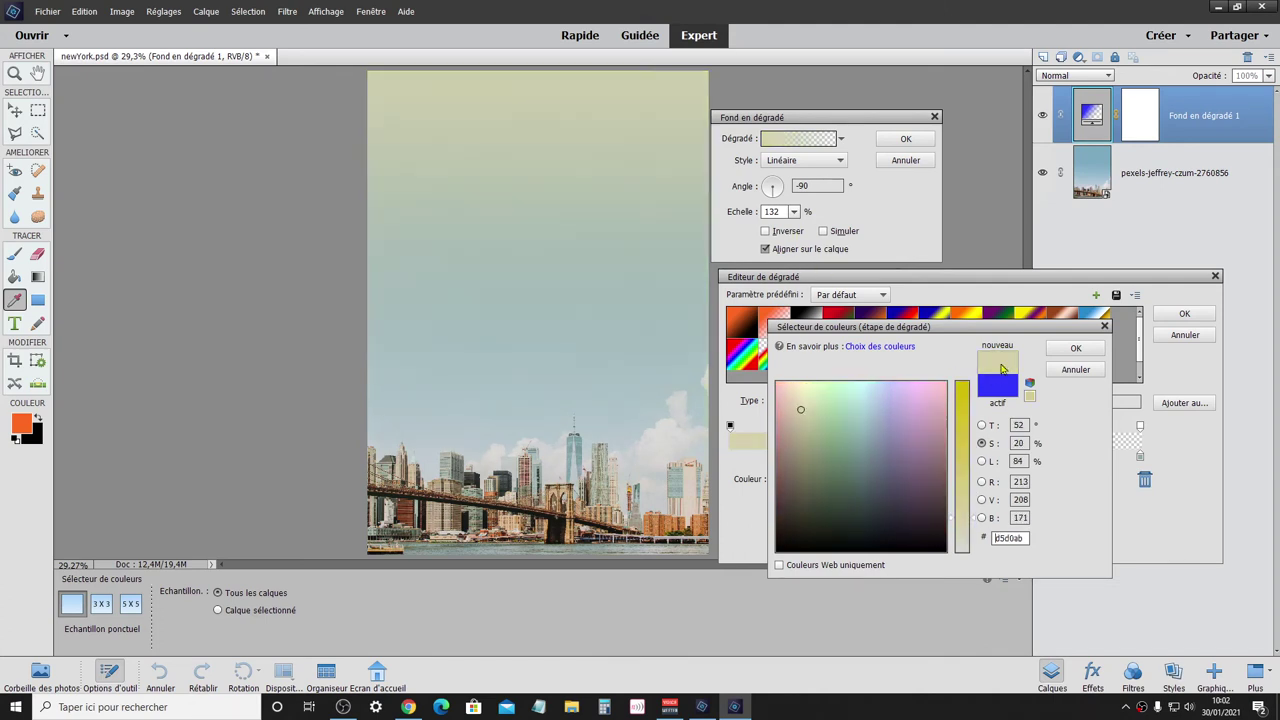
click(1075, 369)
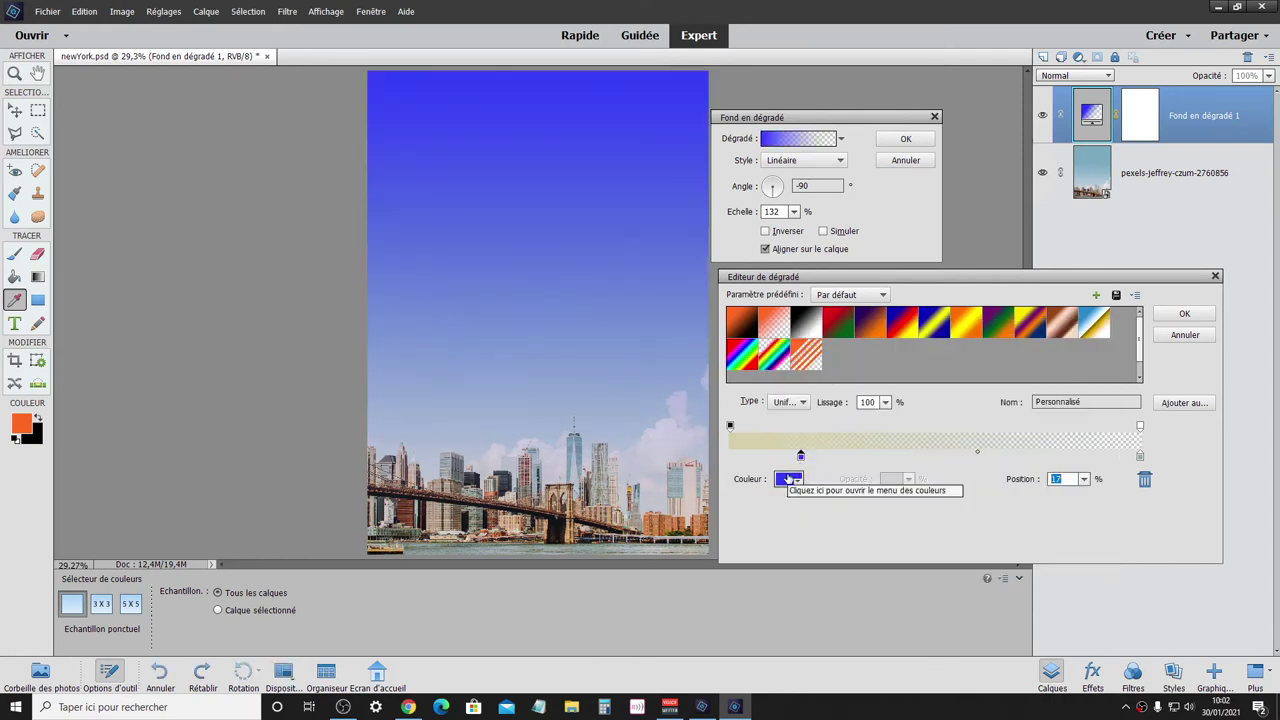
click(1165, 316)
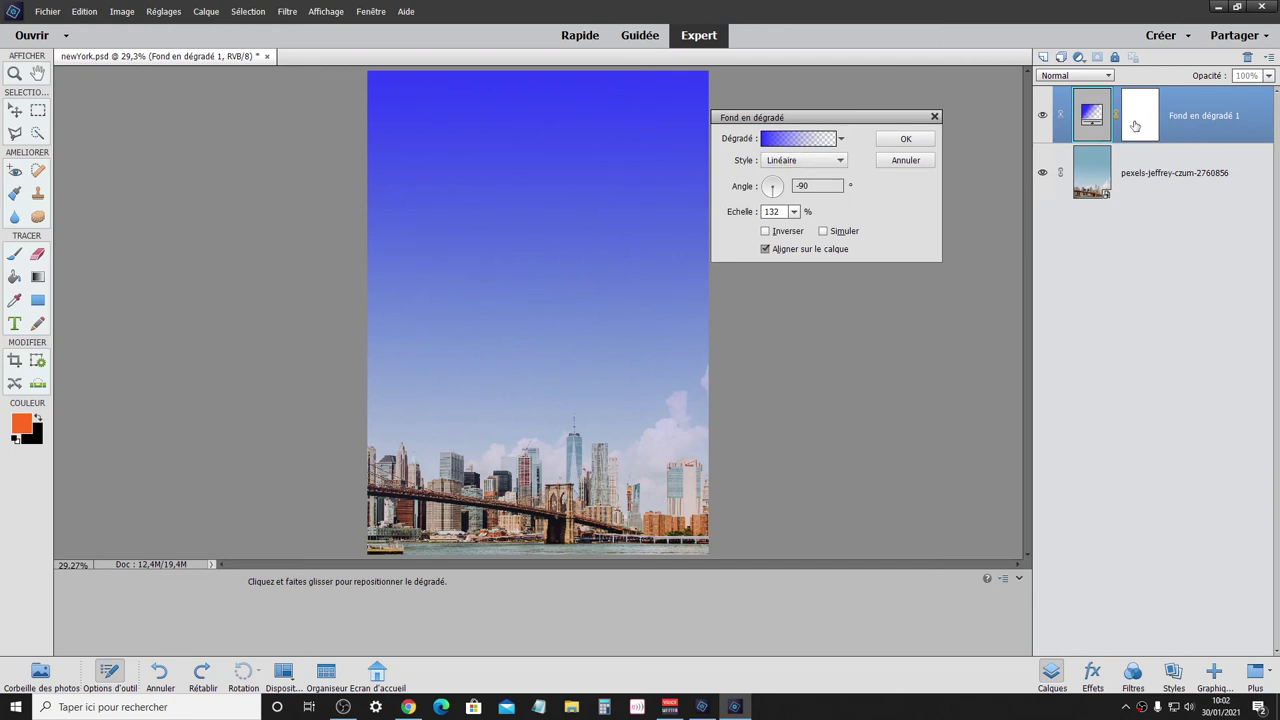
Apply the gradient fill layer and paint a soft black dab on its mask over the upper sky.
click(908, 138)
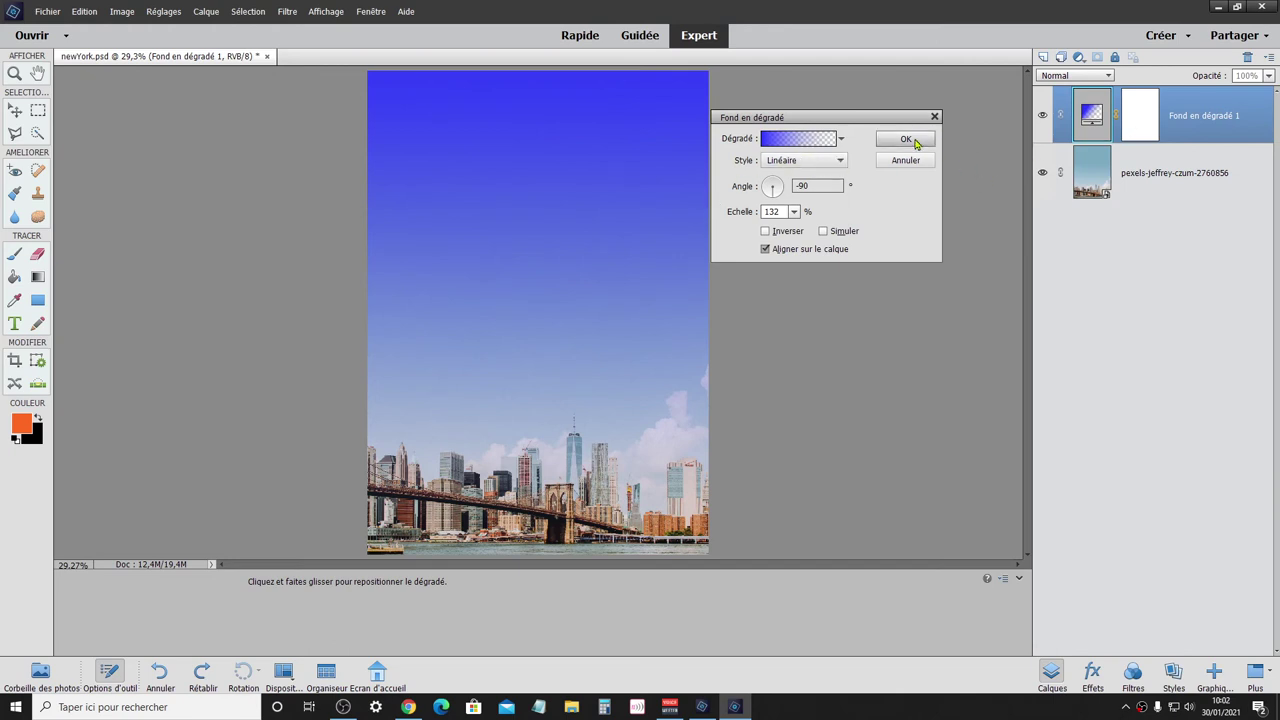
click(1148, 128)
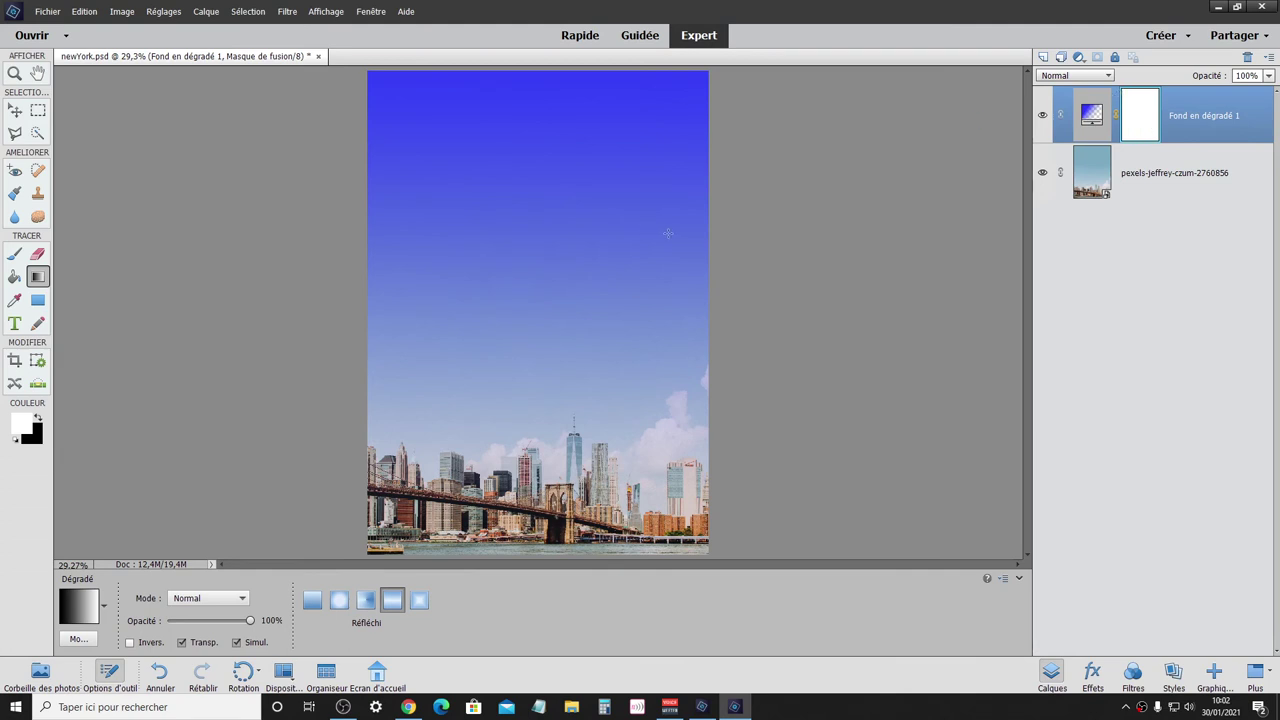
click(14, 256)
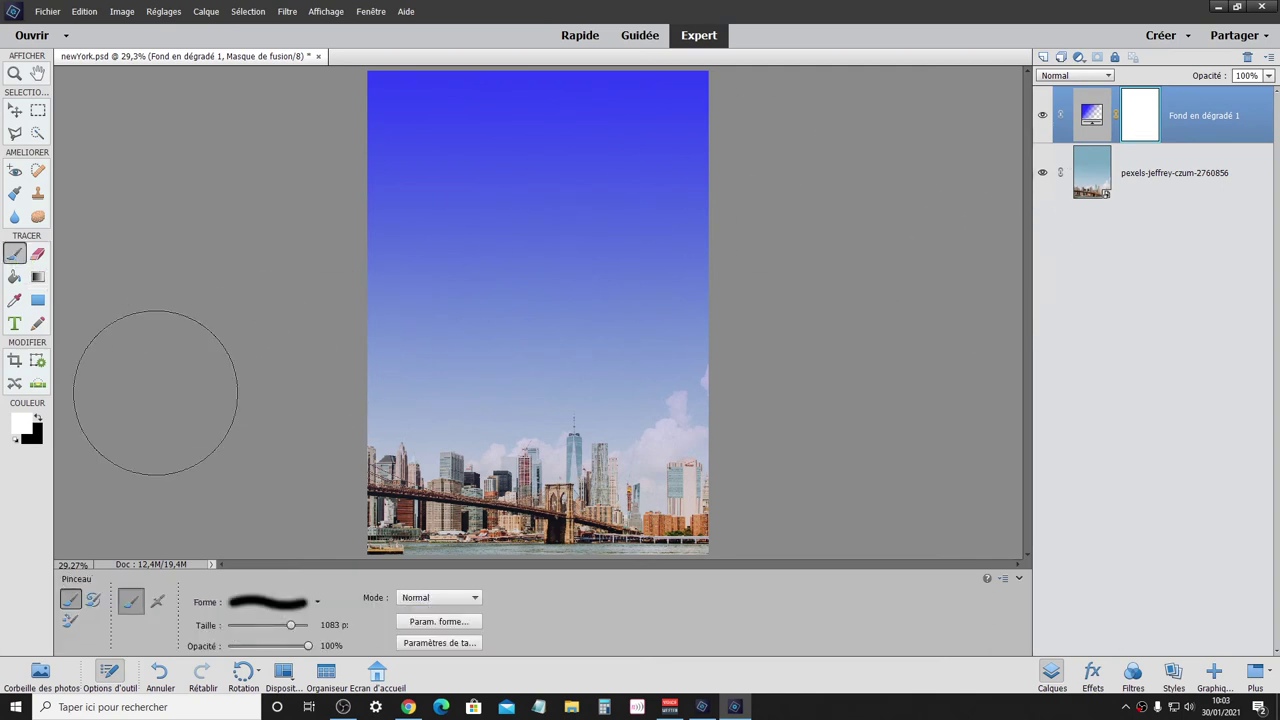
click(37, 420)
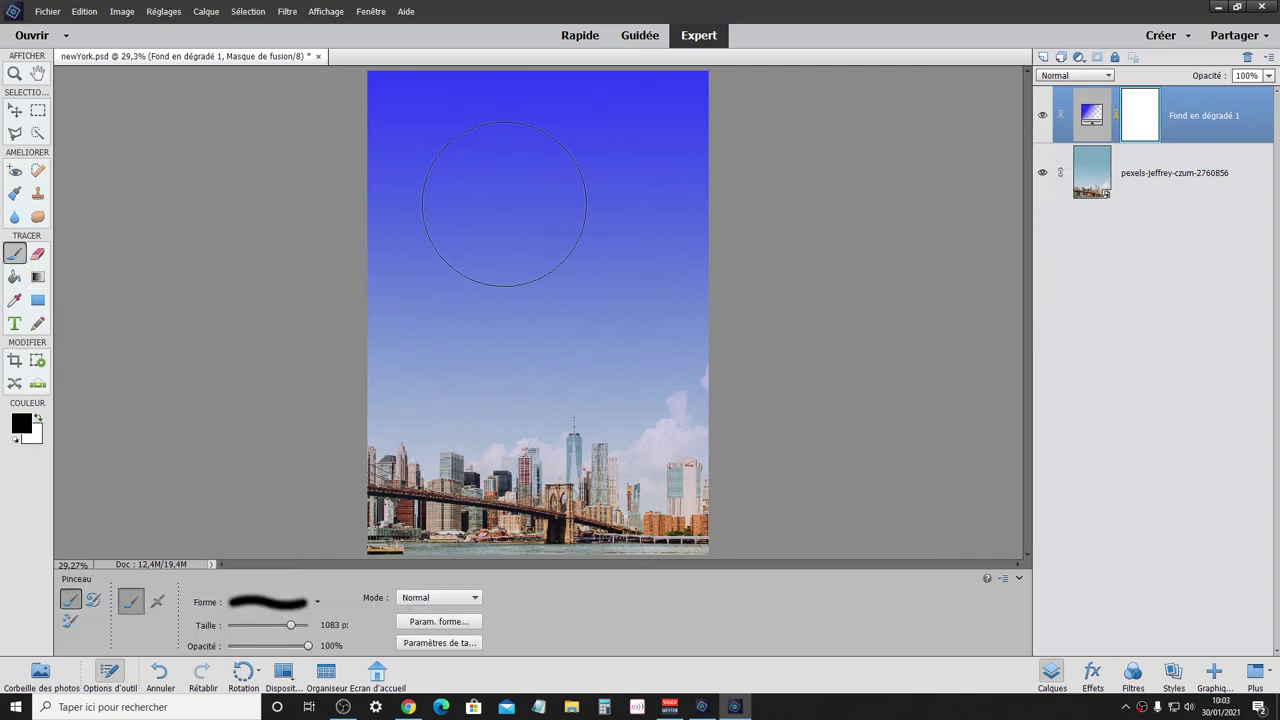
click(490, 205)
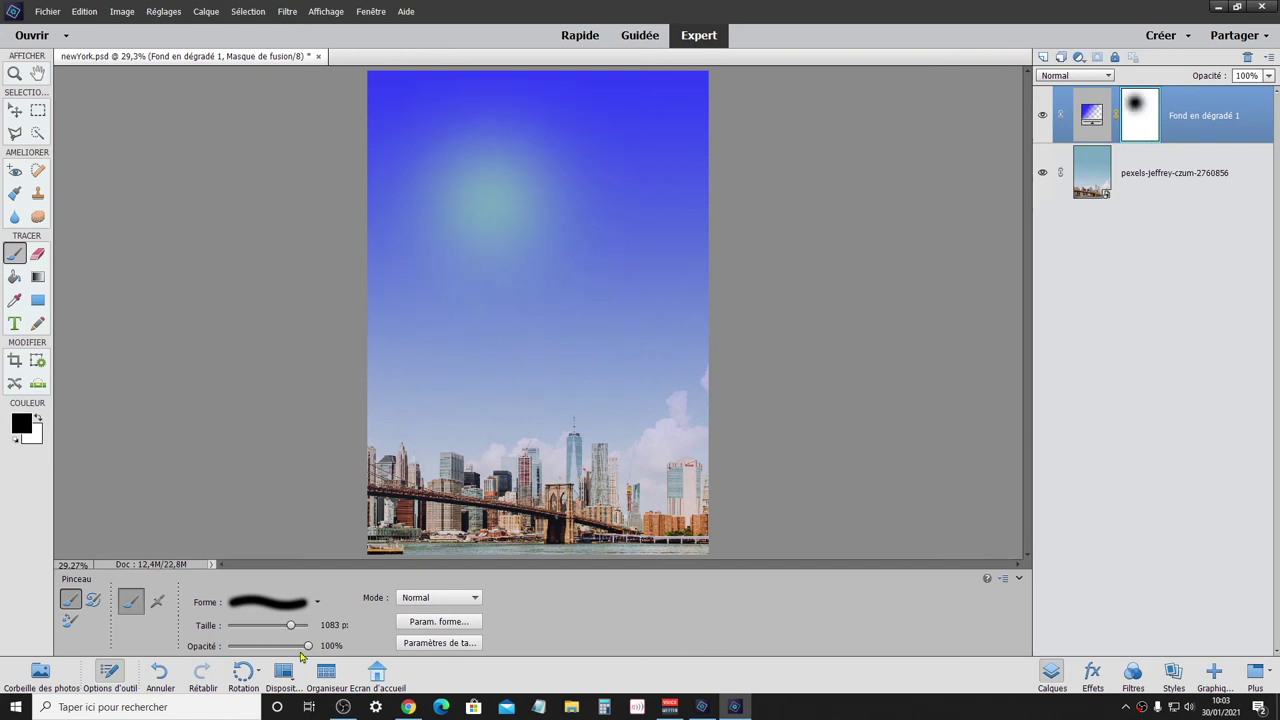
click(317, 604)
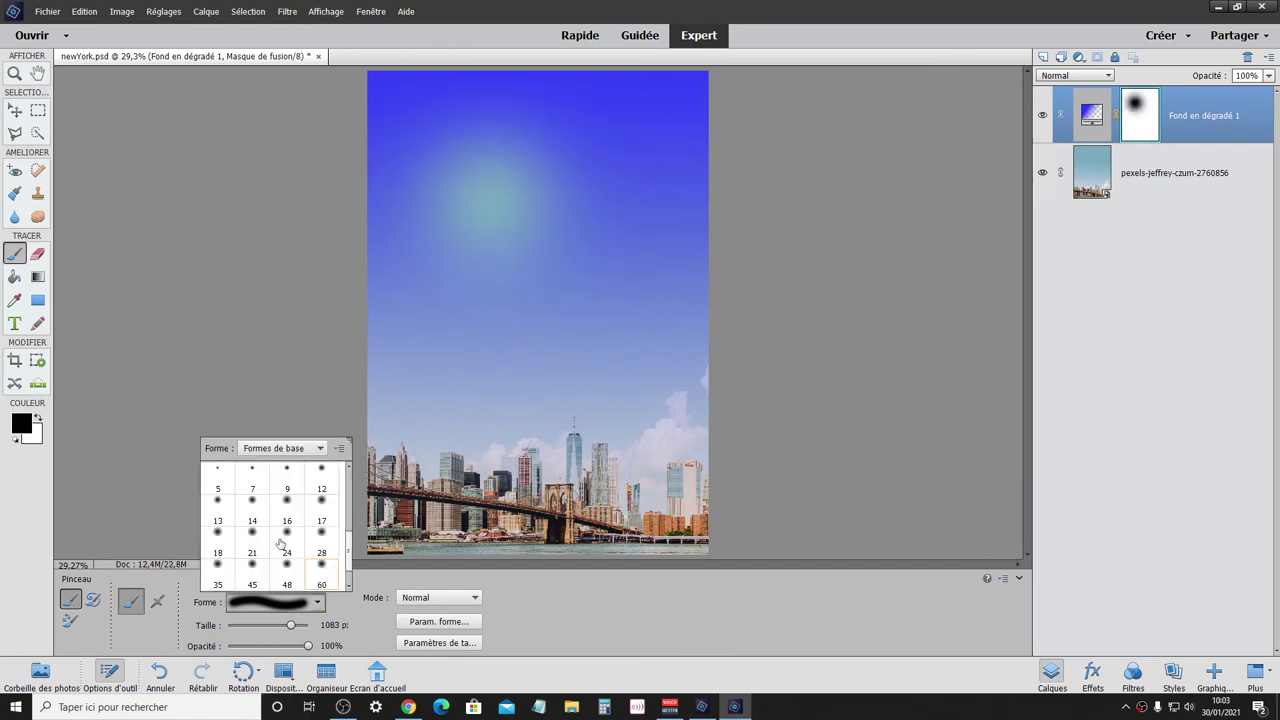
Paint two hard-edged 488 px Formes de base round-brush blobs on the mask, over the upper sky and above the skyline.
click(283, 451)
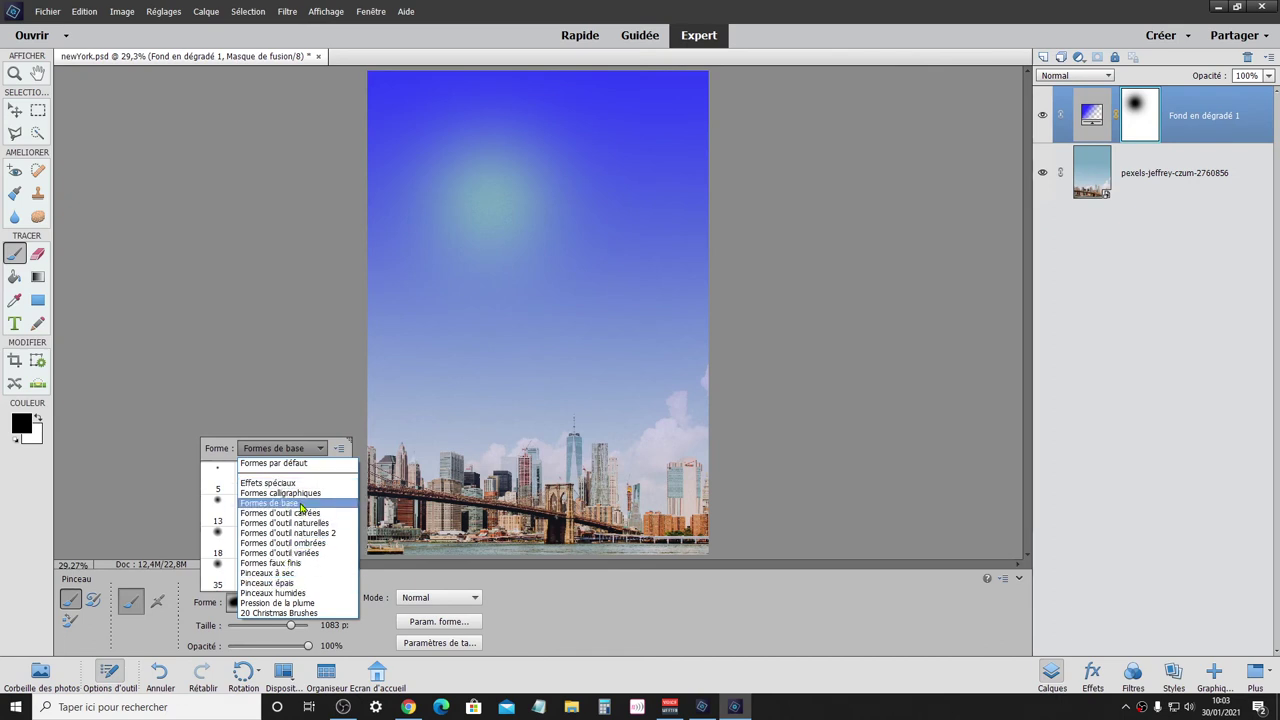
click(300, 507)
click(321, 545)
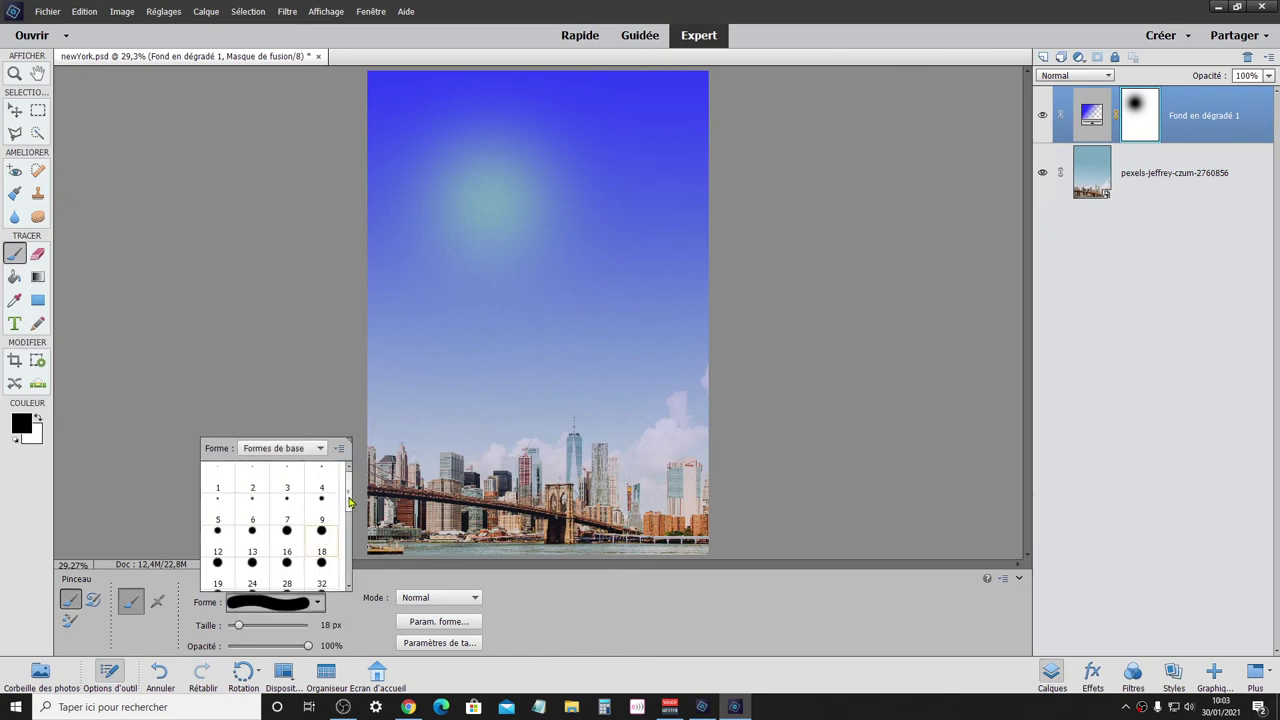
drag(349, 502, 350, 570)
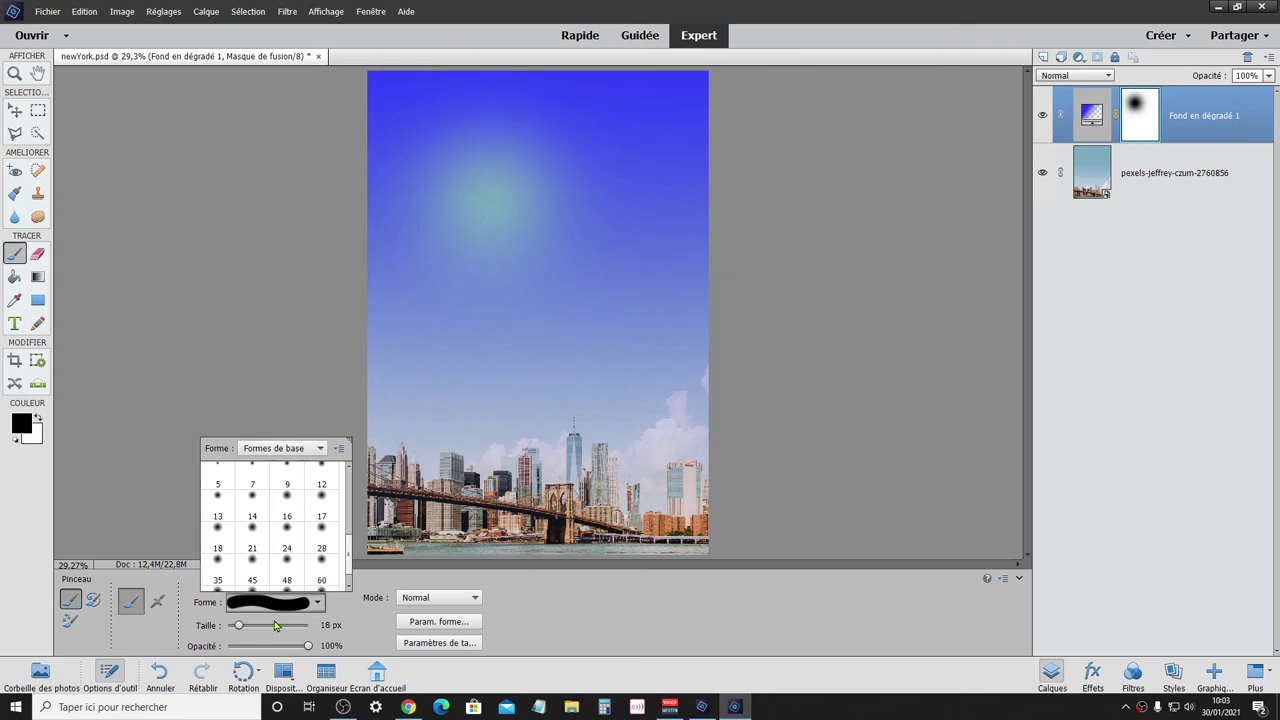
drag(276, 625, 283, 625)
mouse_move(501, 200)
mouse_down()
mouse_move(509, 213)
mouse_move(480, 234)
mouse_move(563, 214)
mouse_move(494, 251)
mouse_move(525, 238)
mouse_up()
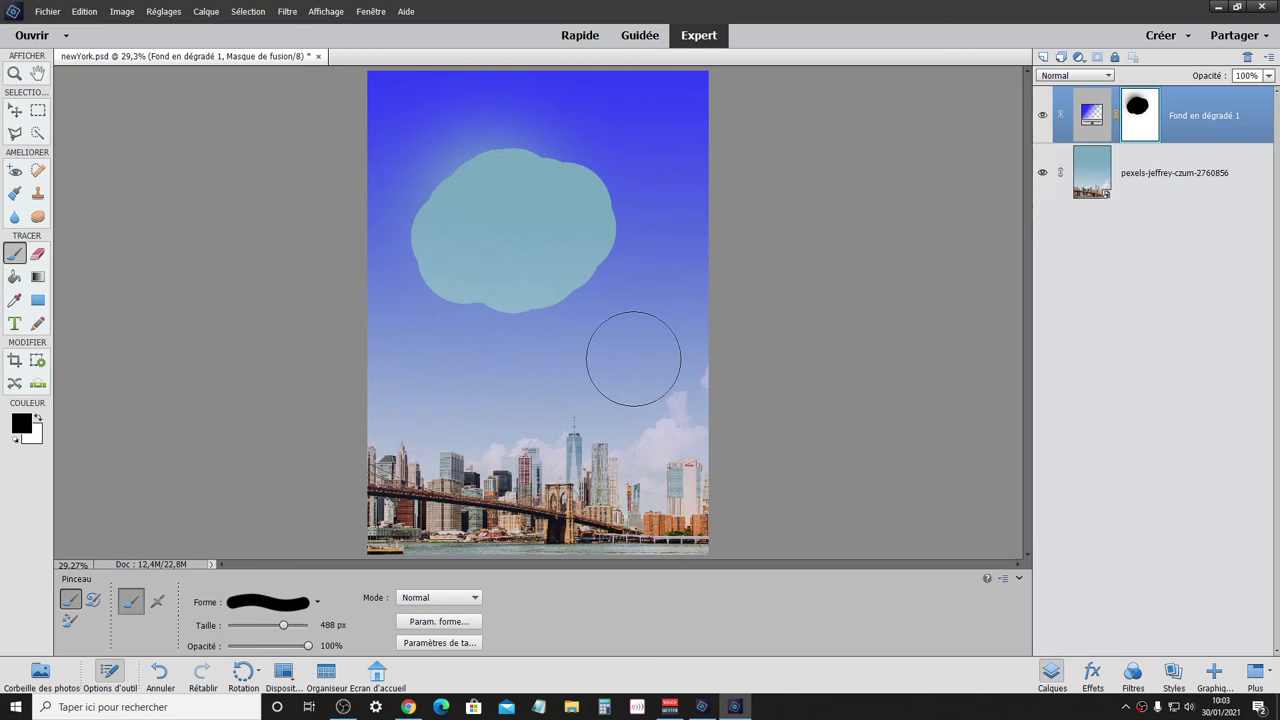
mouse_move(620, 425)
mouse_down()
mouse_move(614, 443)
mouse_move(643, 457)
mouse_move(543, 443)
mouse_move(607, 527)
mouse_move(629, 429)
mouse_move(700, 400)
mouse_up()
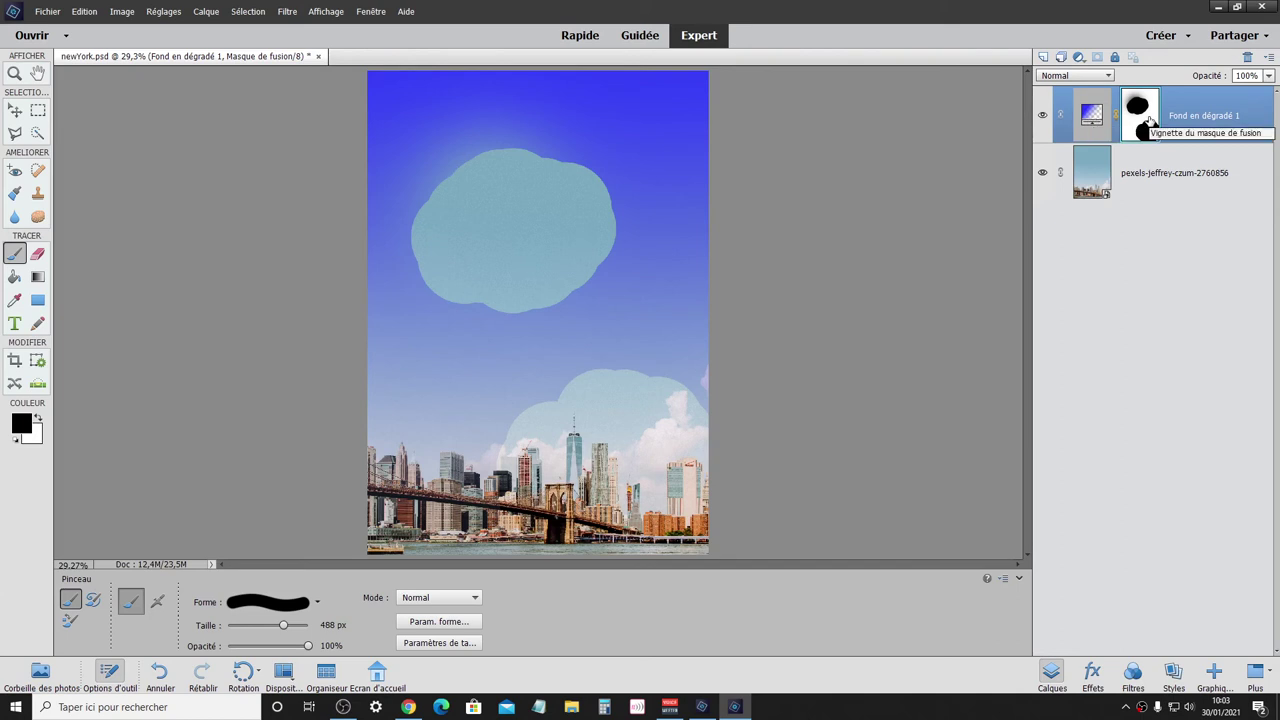
Fill the layer mask with Blanc (white) to erase the painted black shapes.
key(shift+BackSpace)
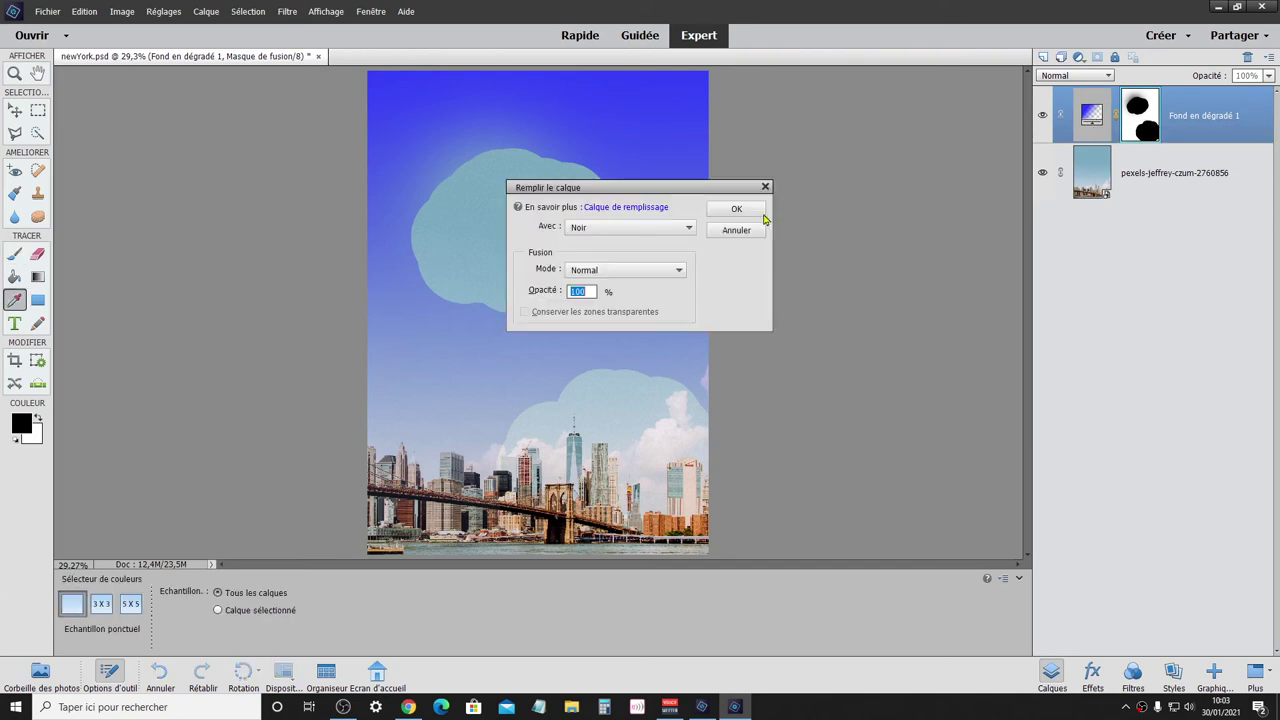
click(680, 228)
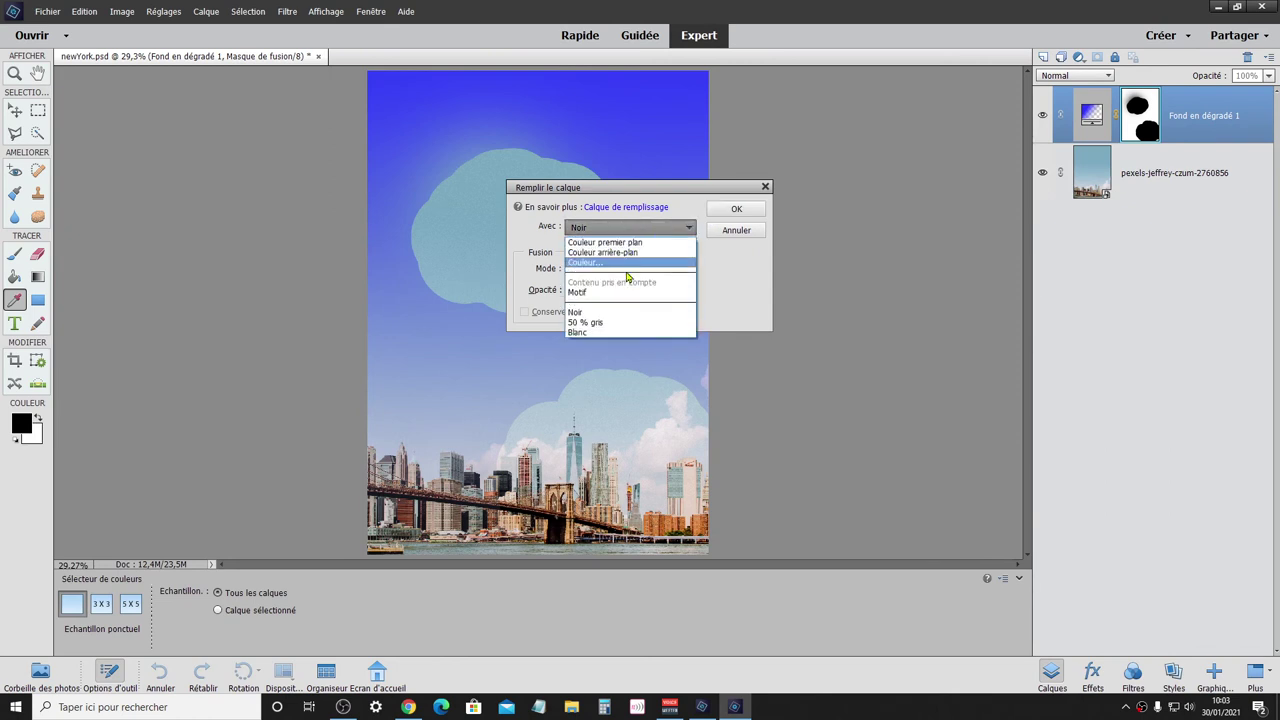
click(600, 332)
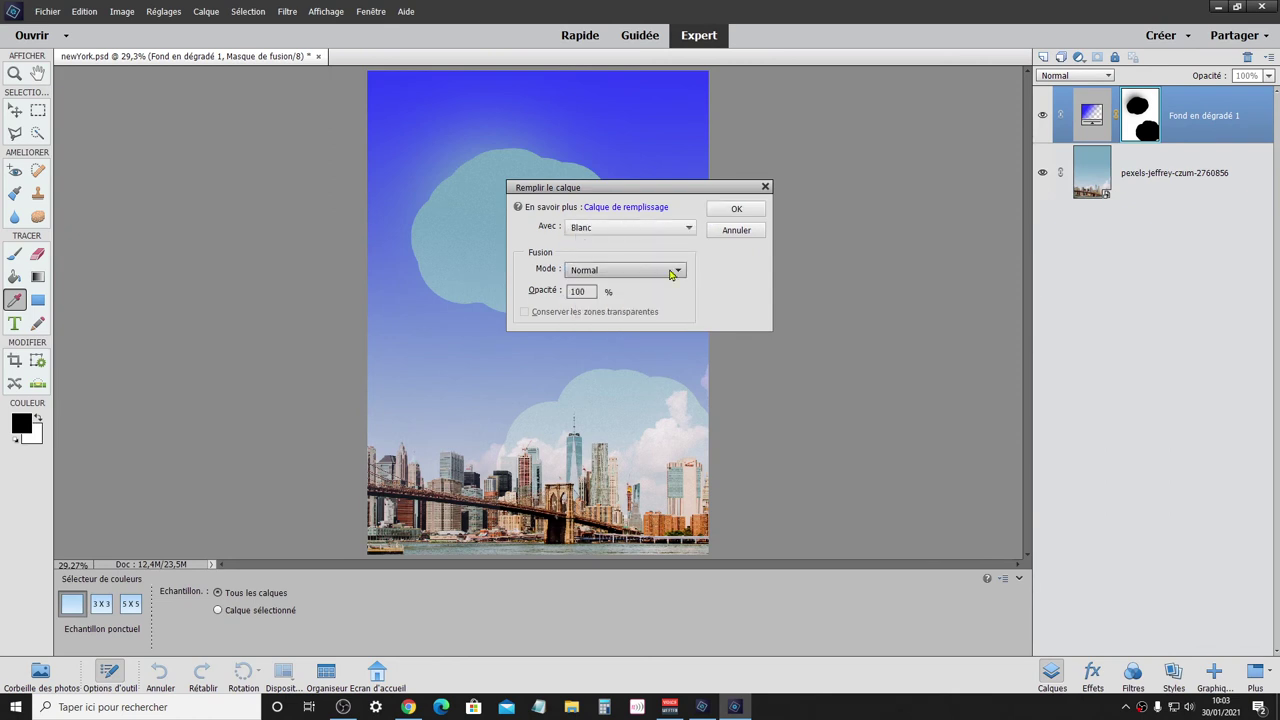
click(736, 209)
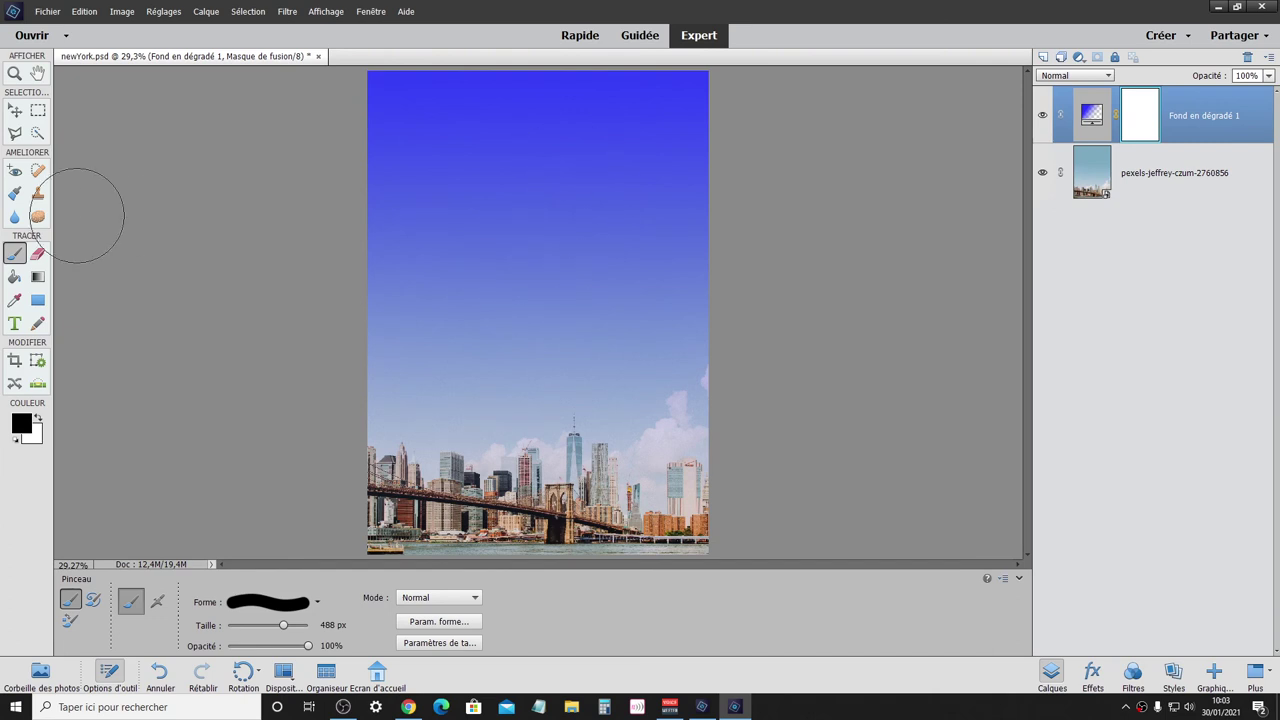
Draw a white-to-black gradient on the layer mask from the bridge upward.
click(37, 280)
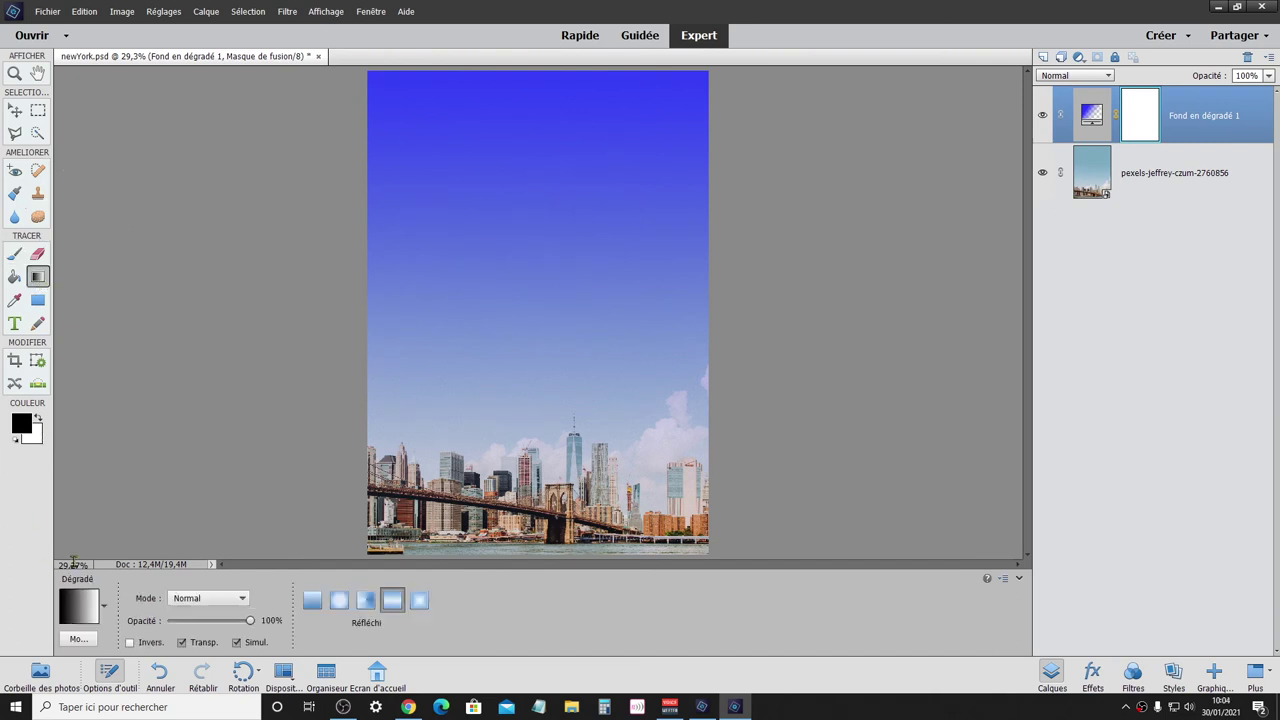
click(103, 605)
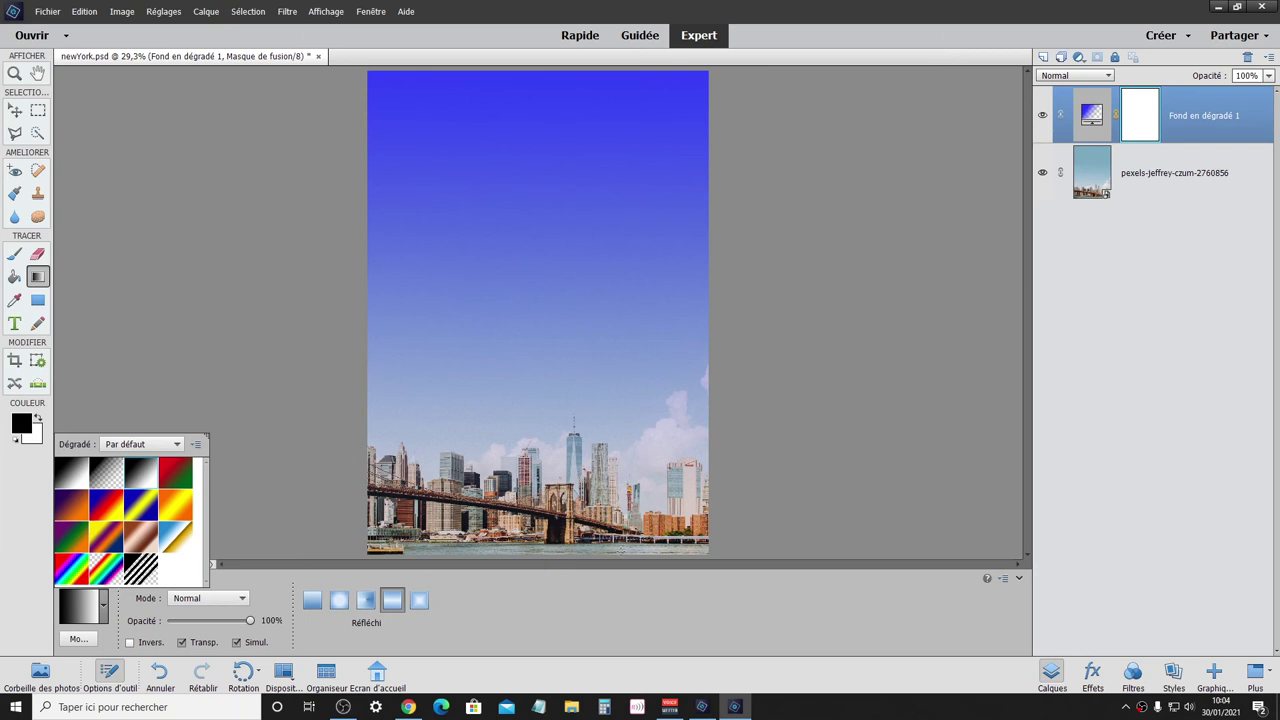
click(620, 557)
drag(620, 548, 612, 301)
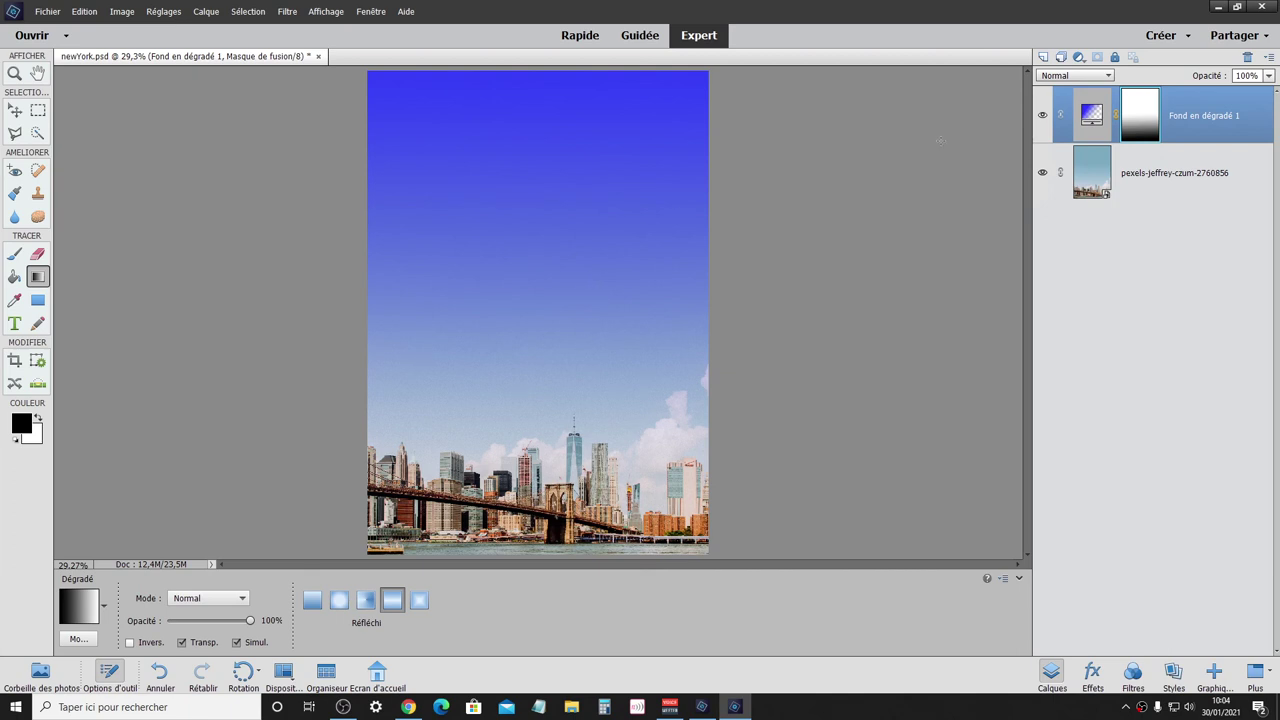
Set the fill gradient's right opacity stop to 100 so the blue stays opaque across the sky.
double_click(1092, 114)
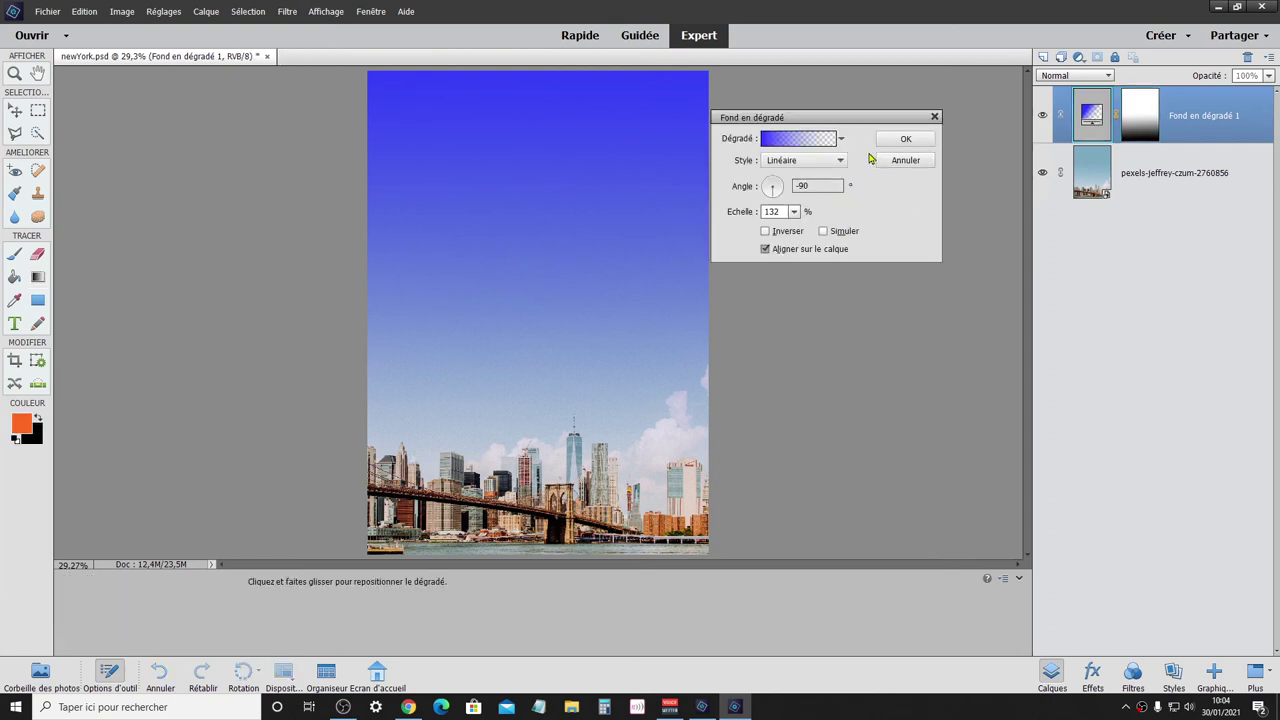
click(823, 140)
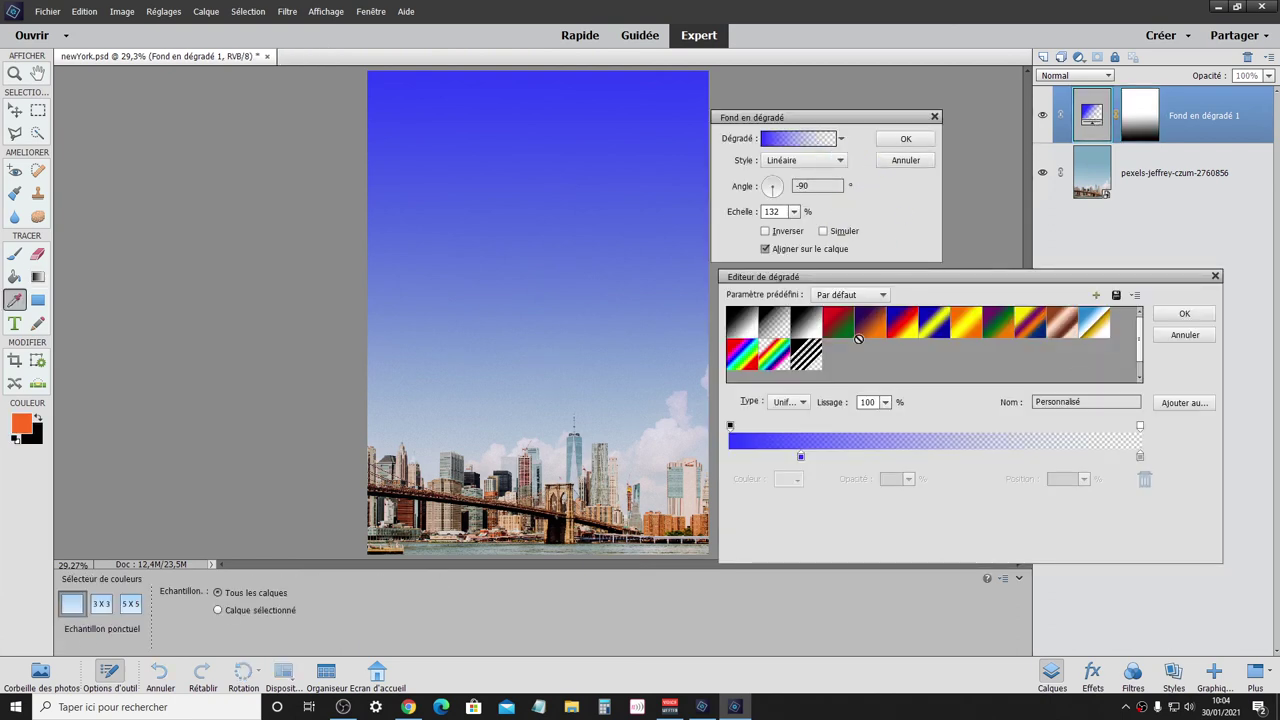
click(1141, 428)
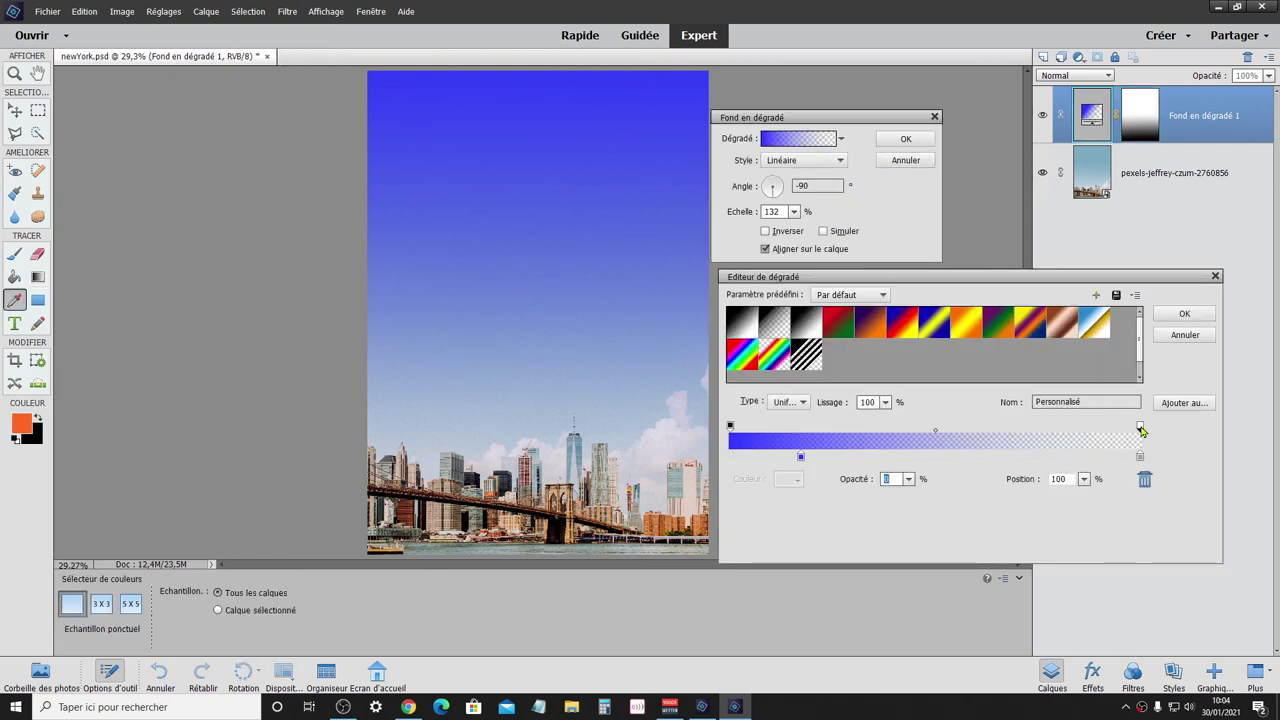
text(100)
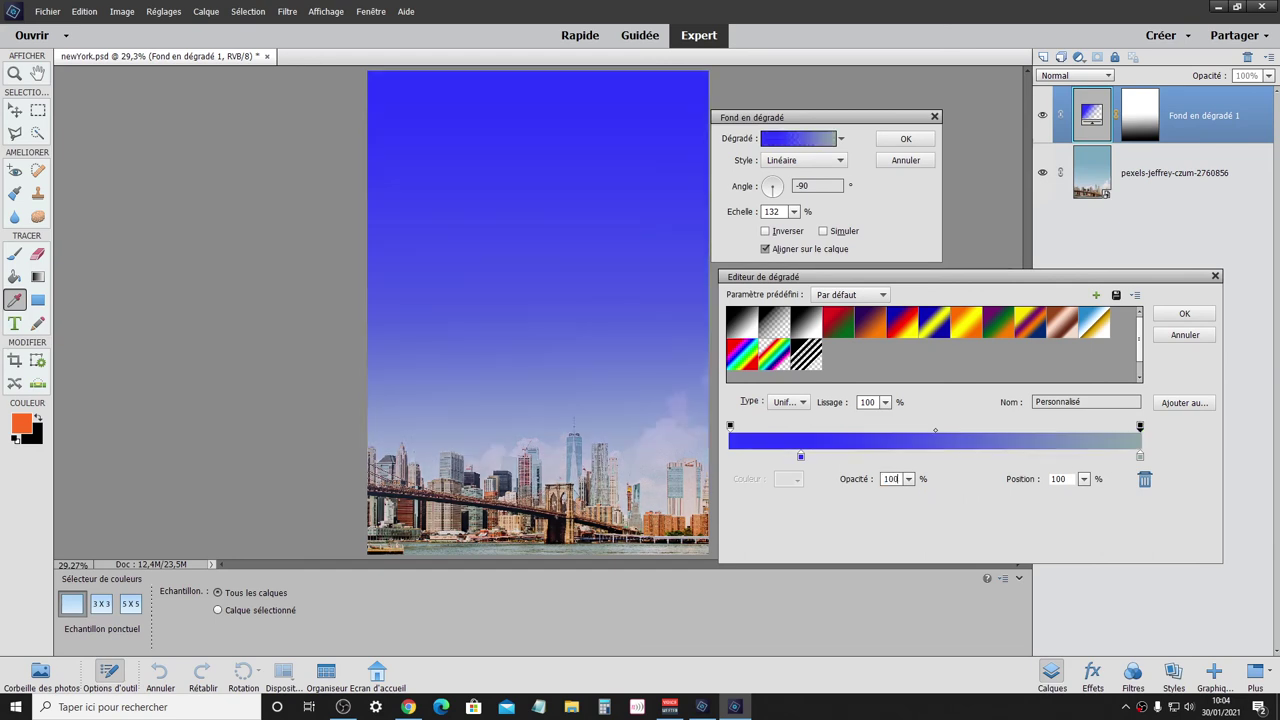
click(1180, 315)
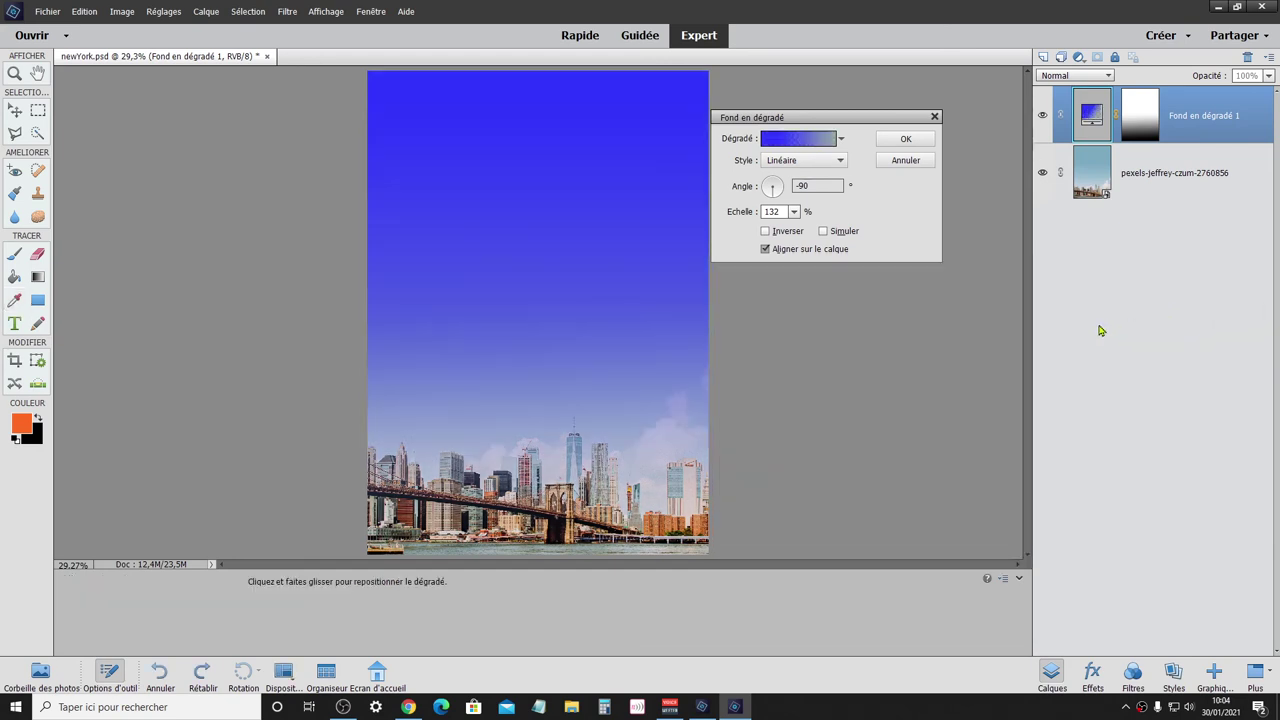
click(922, 140)
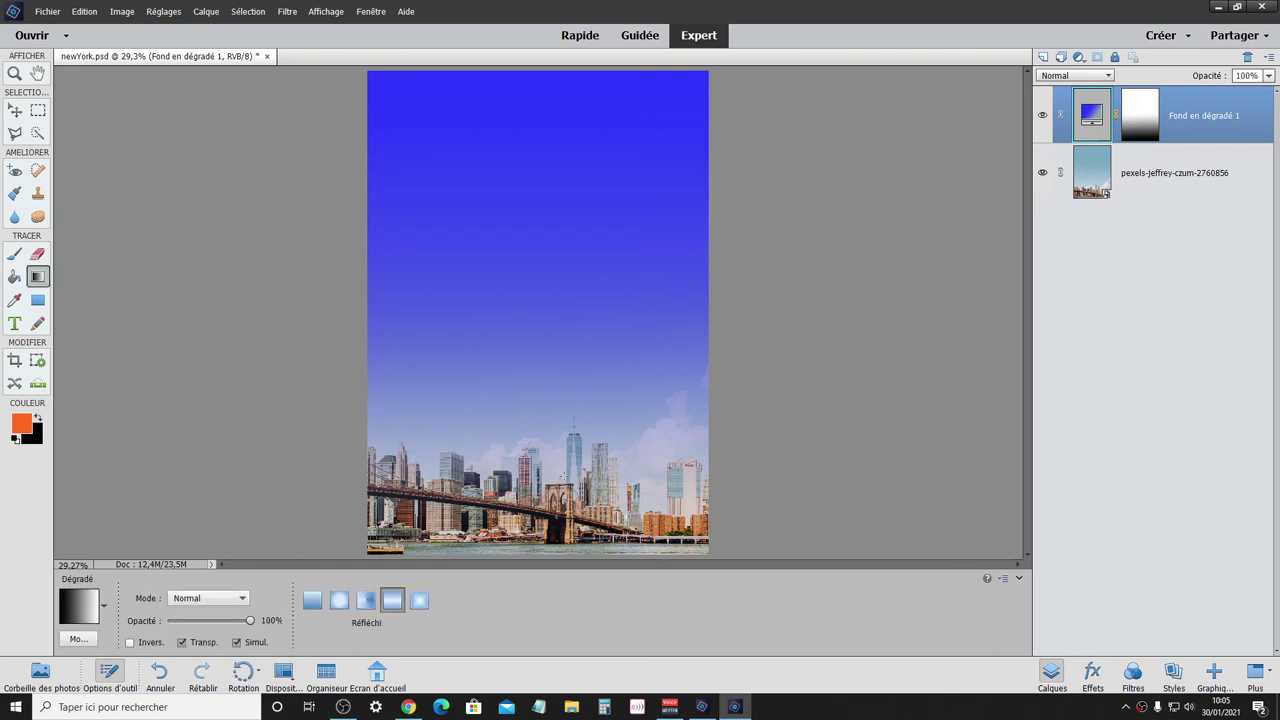
Redraw the layer mask gradient from the canvas bottom up toward the top.
click(1140, 130)
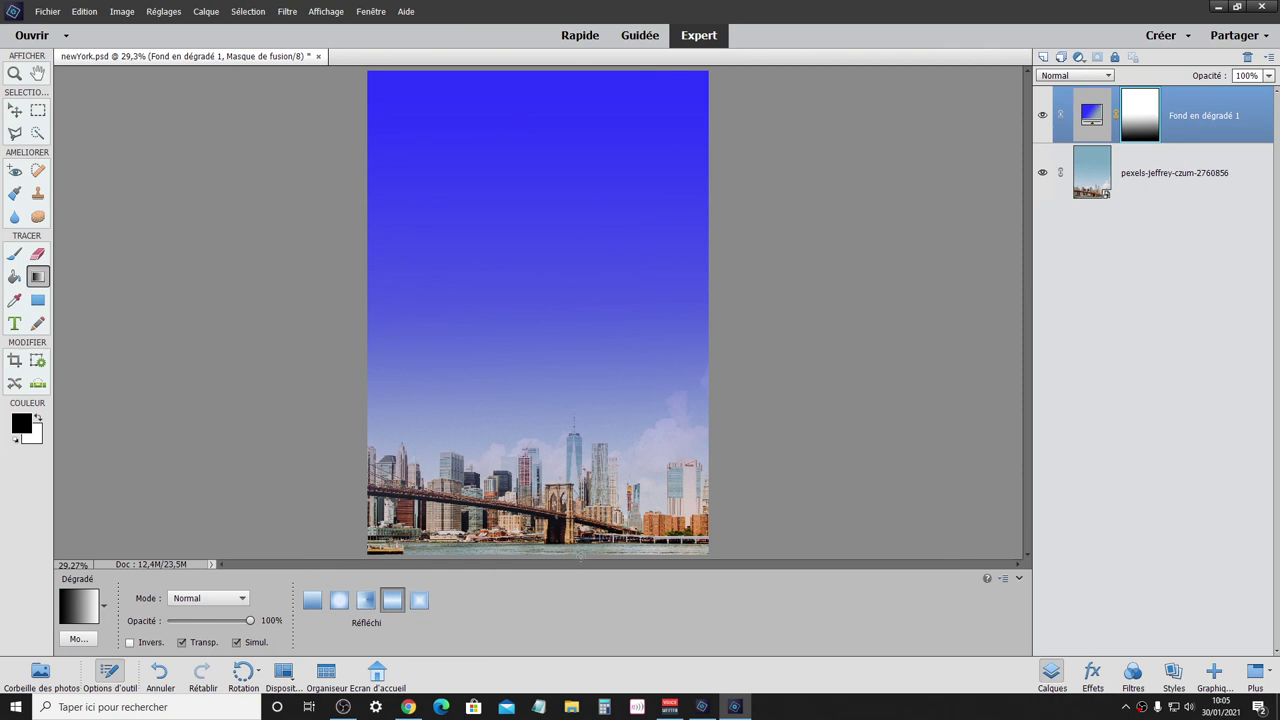
mouse_move(580, 550)
mouse_down()
mouse_move(574, 216)
mouse_move(560, 164)
mouse_up()
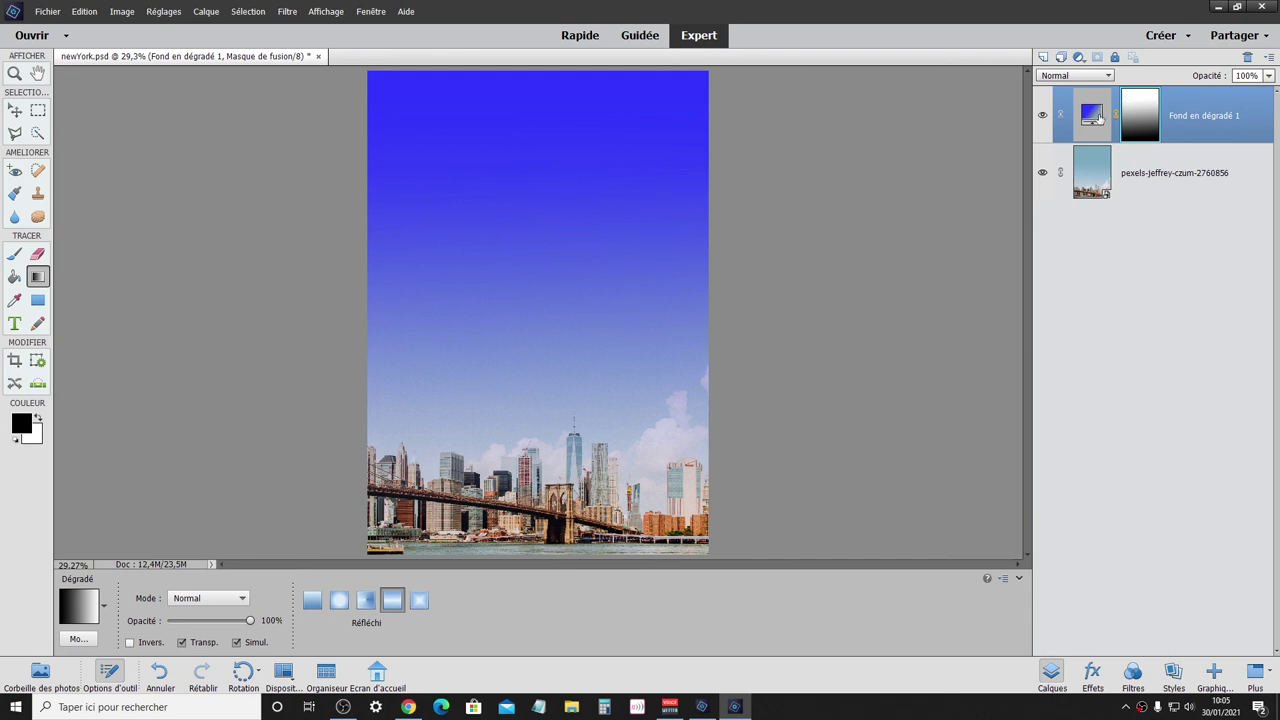
Return the fill gradient's right opacity stop to 0, then toggle the layer's visibility to compare.
double_click(1091, 113)
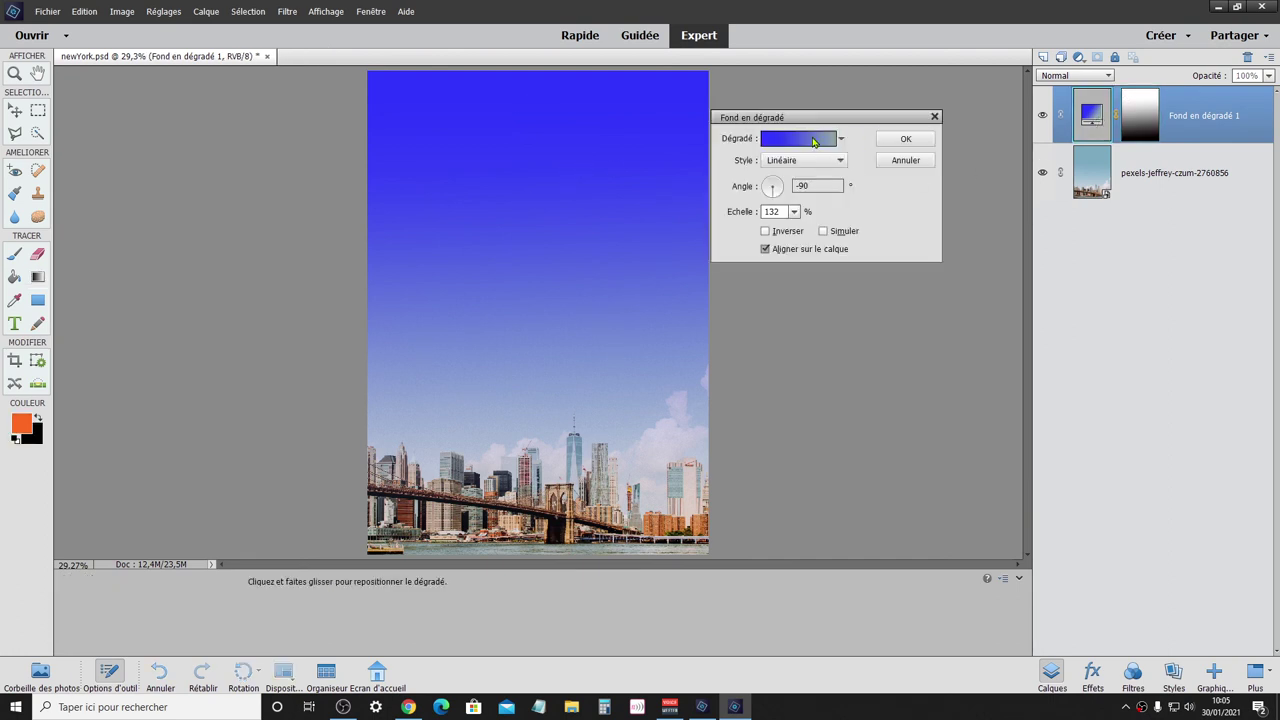
click(831, 140)
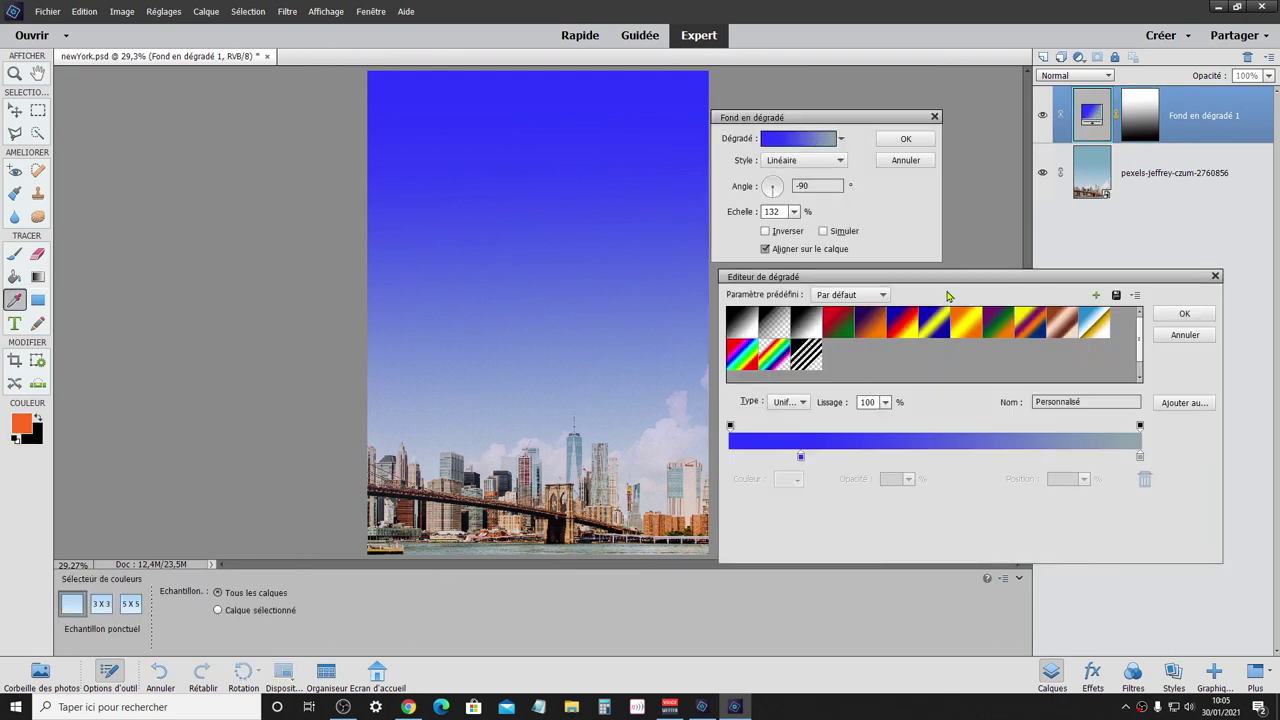
click(1140, 428)
text(0)
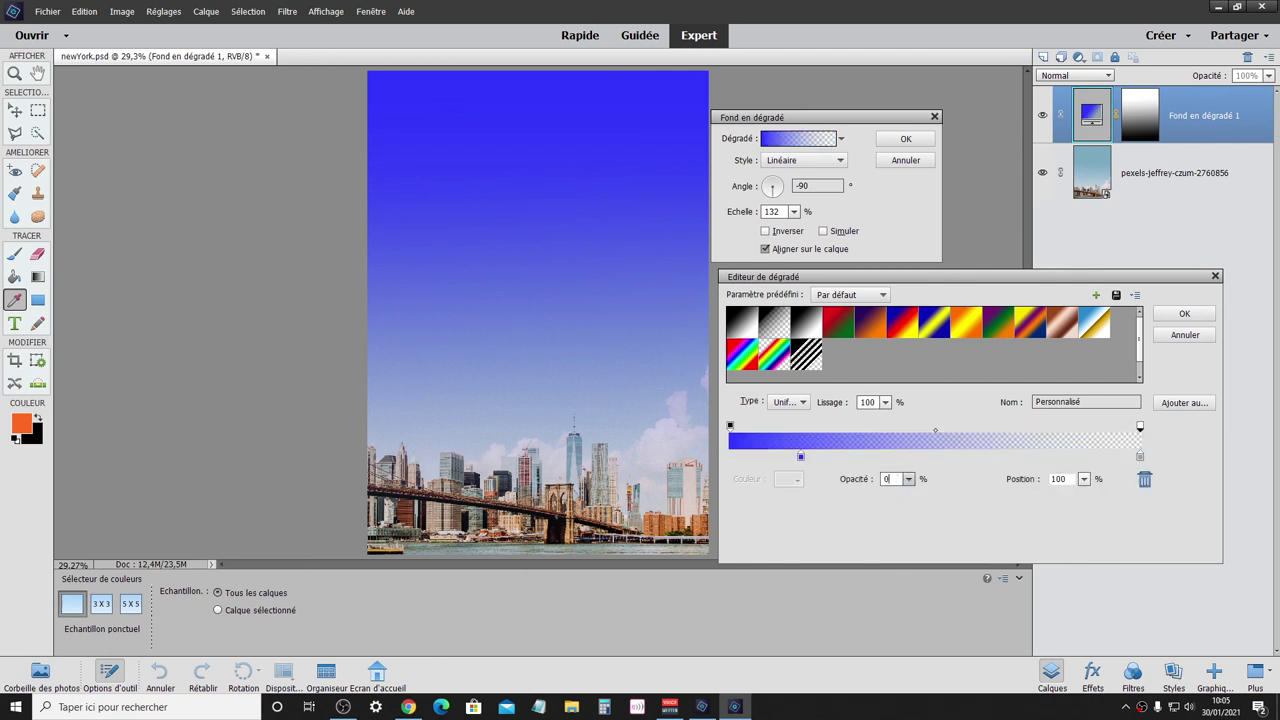
click(1172, 318)
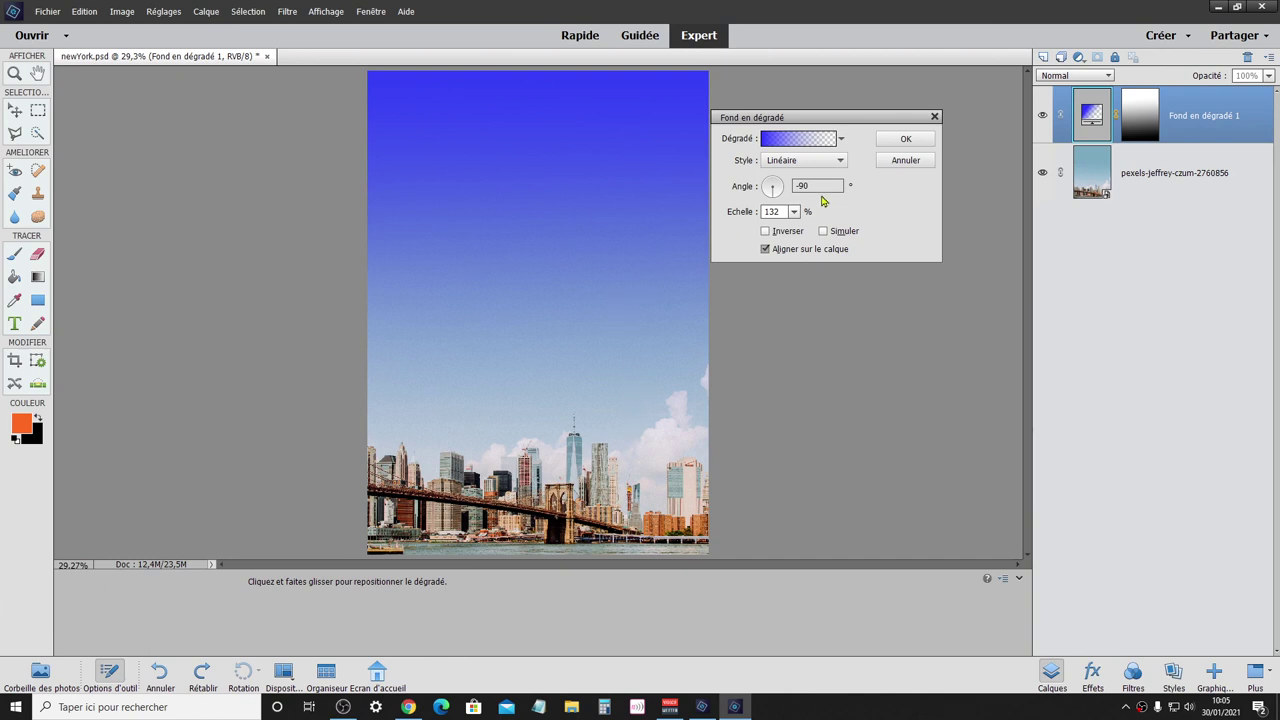
click(906, 139)
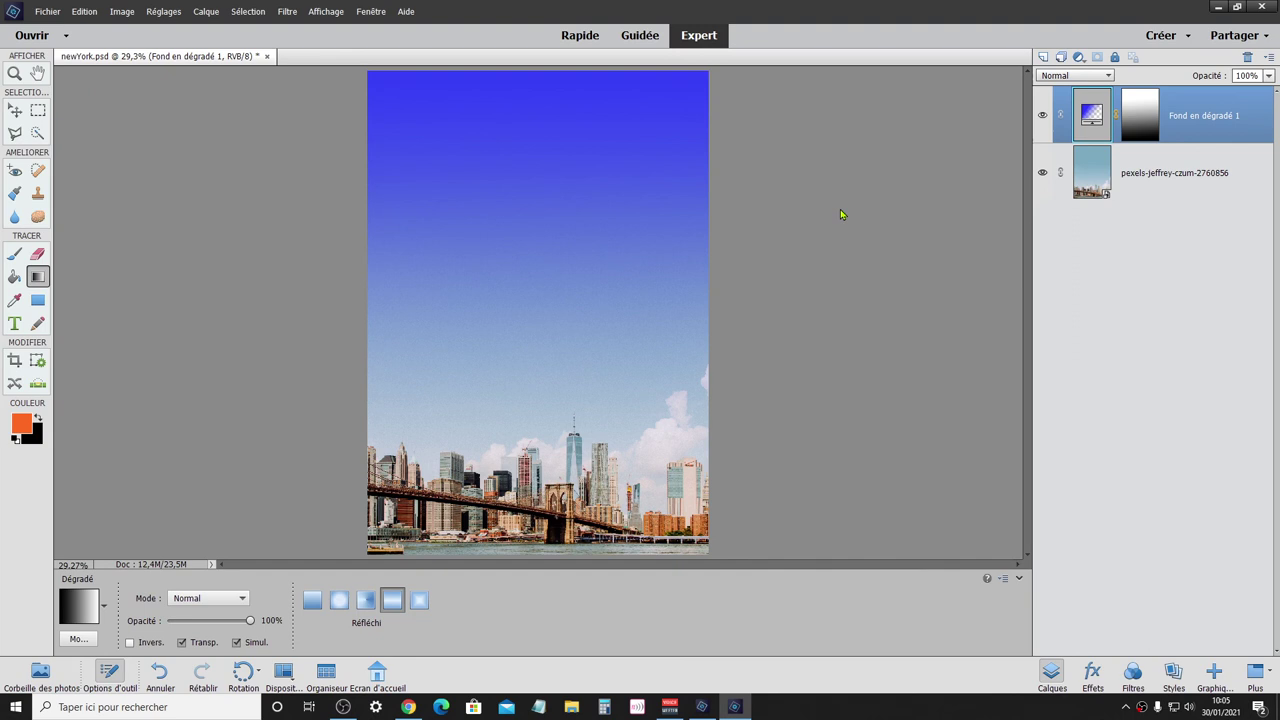
click(1042, 116)
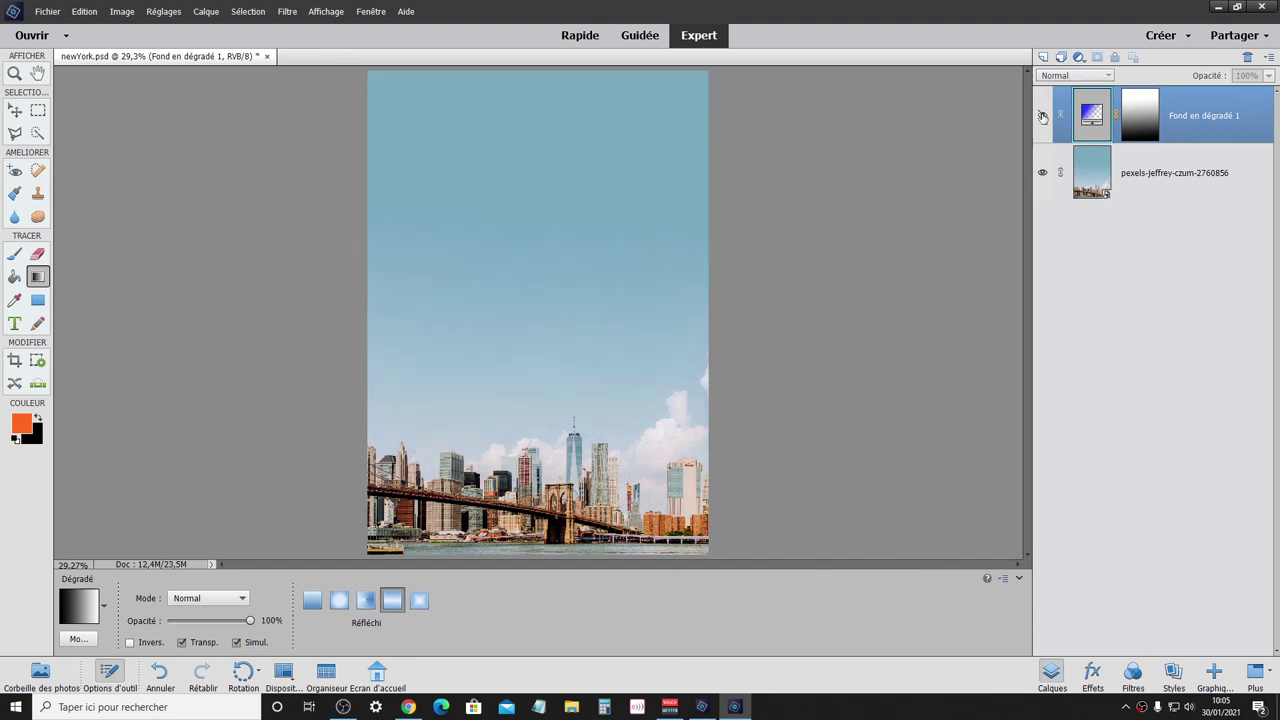
click(1042, 116)
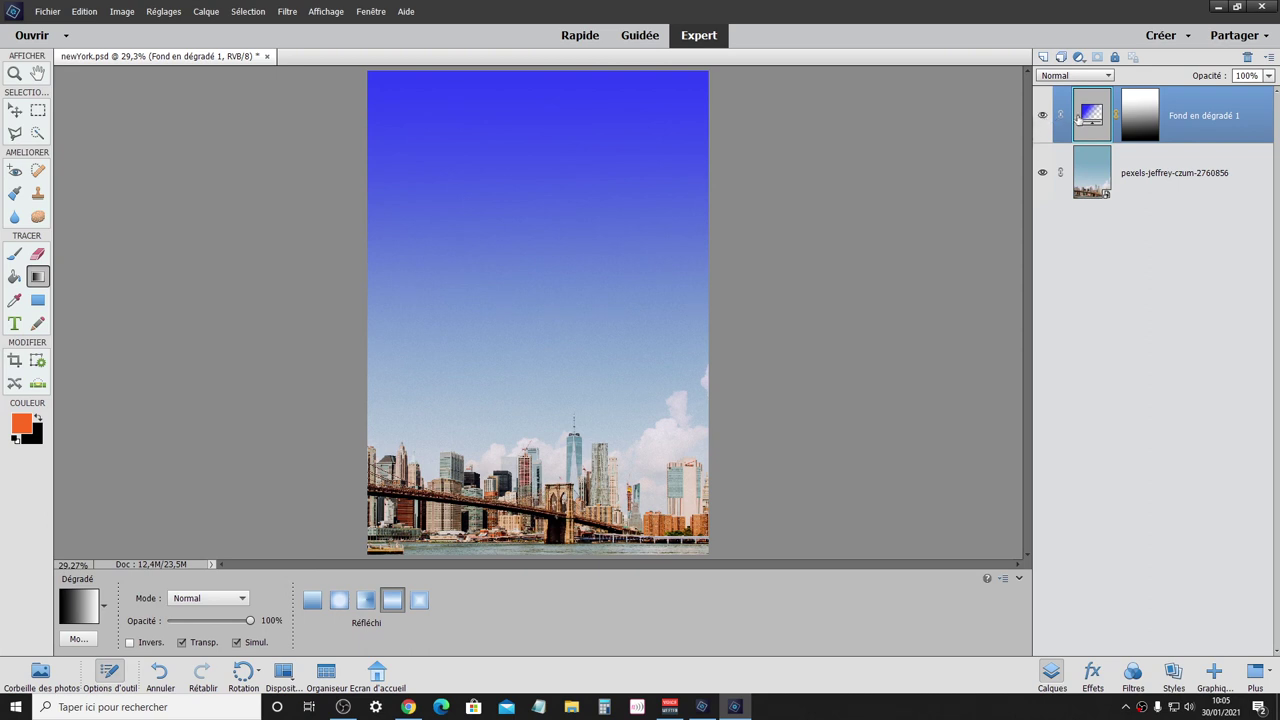
Change the gradient's blue colour stop to medium blue #2d56ee.
double_click(1092, 118)
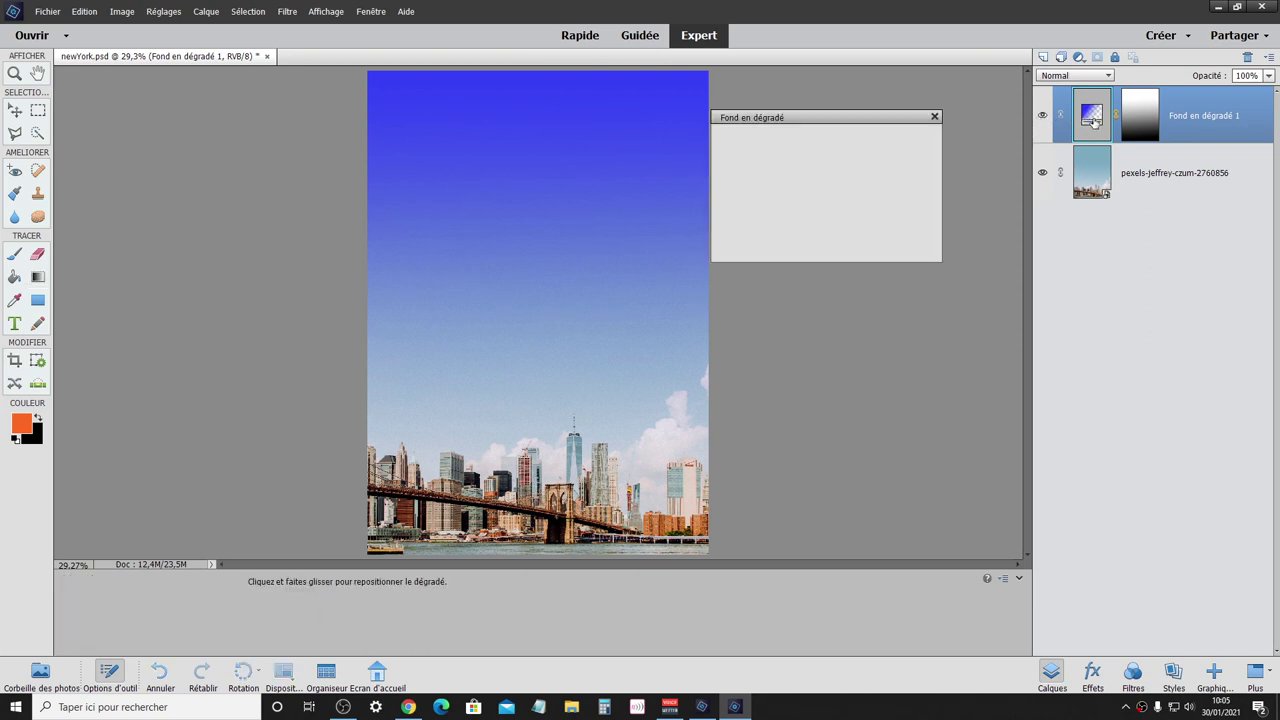
click(808, 138)
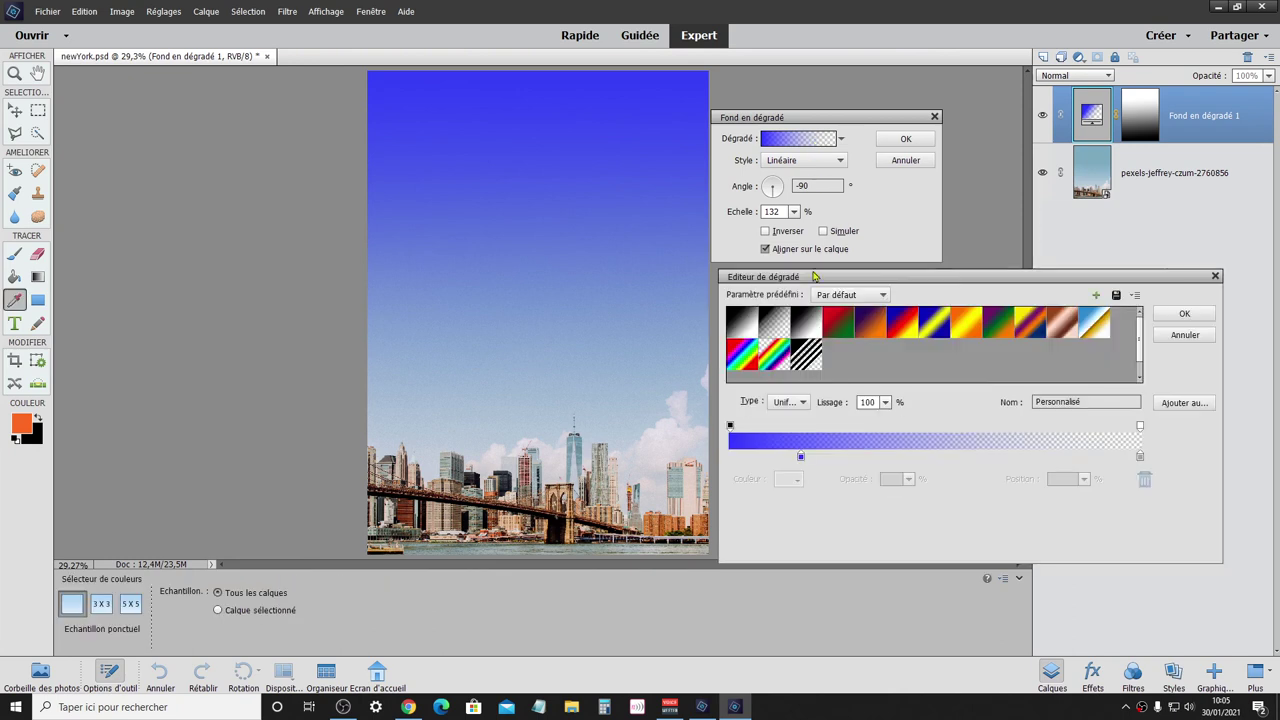
click(800, 458)
double_click(801, 457)
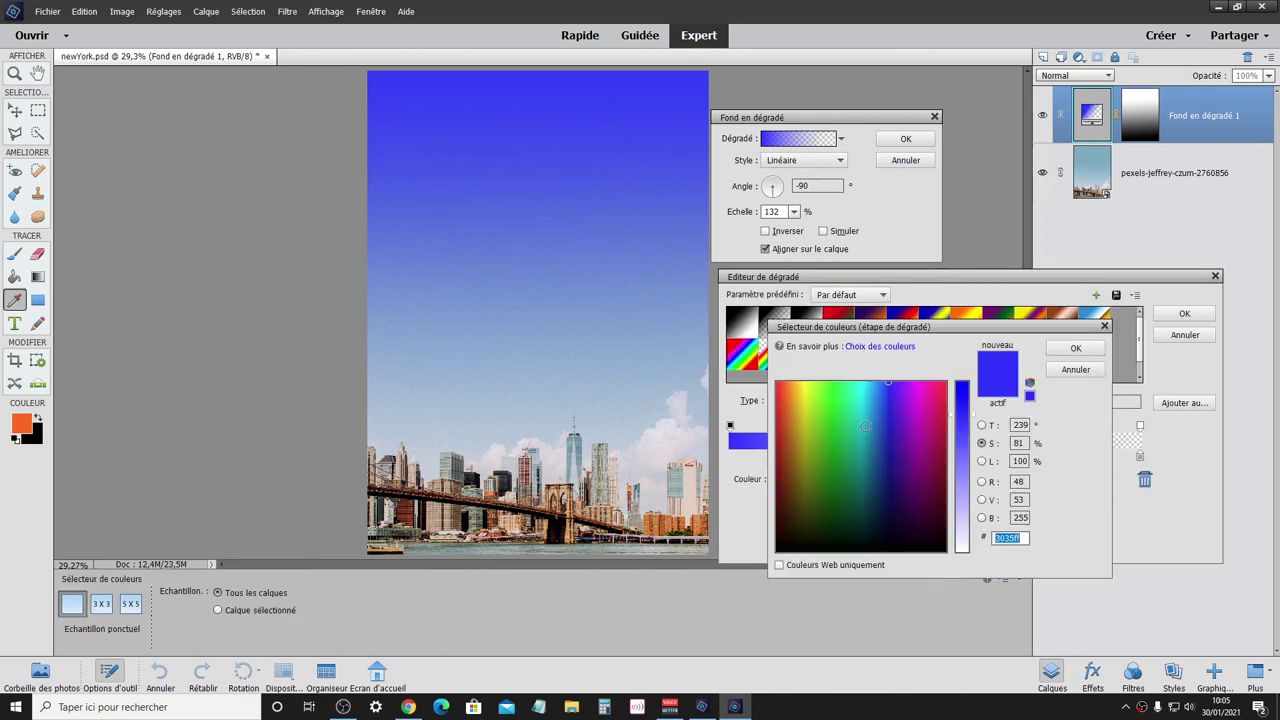
click(880, 401)
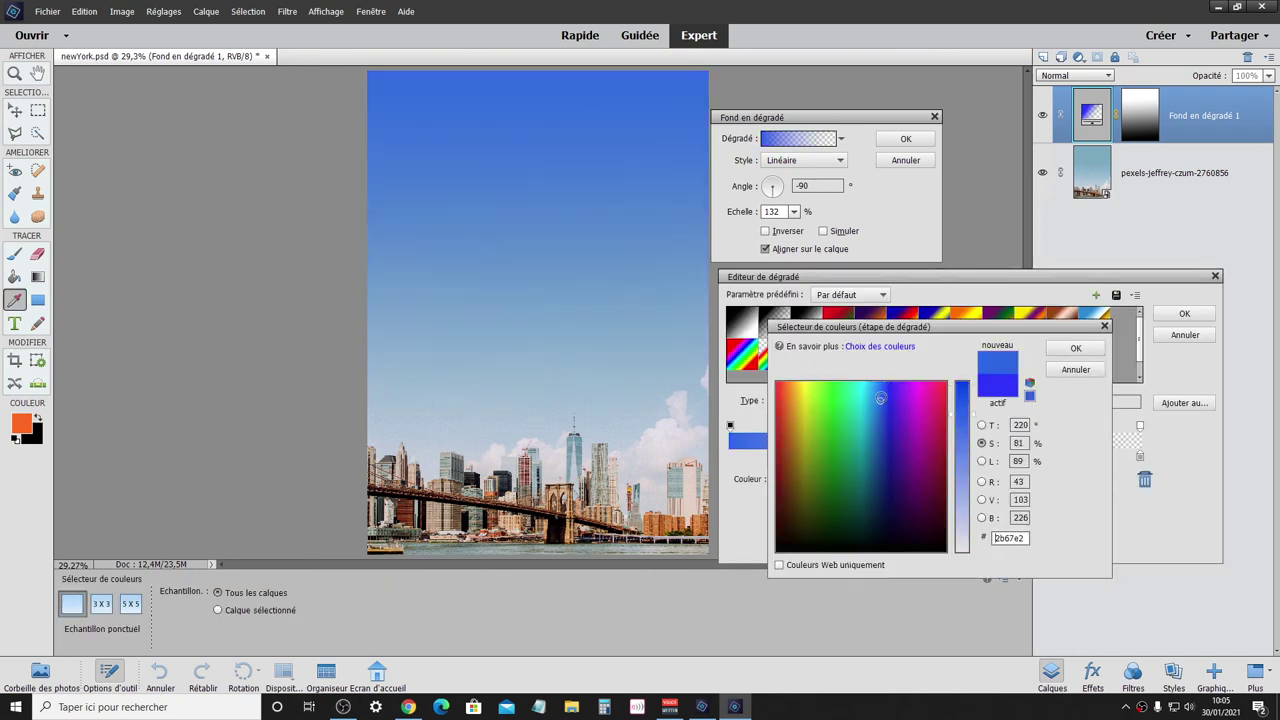
click(880, 396)
click(889, 387)
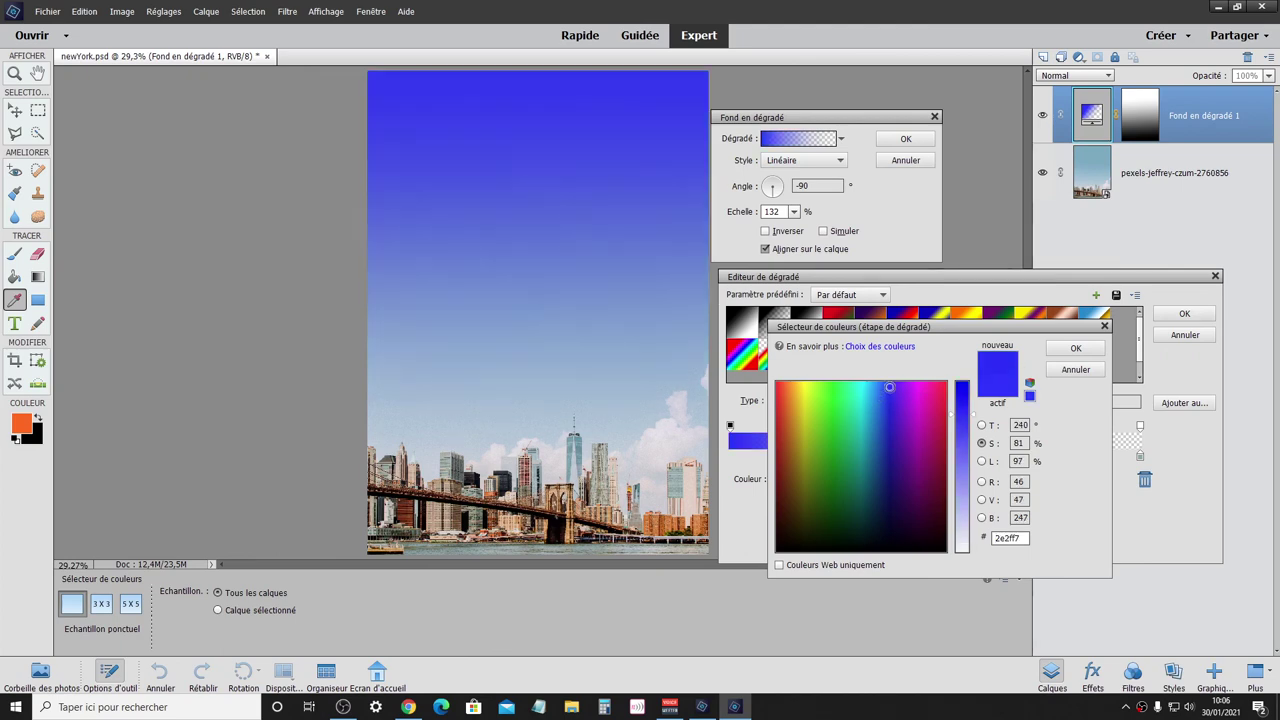
click(879, 391)
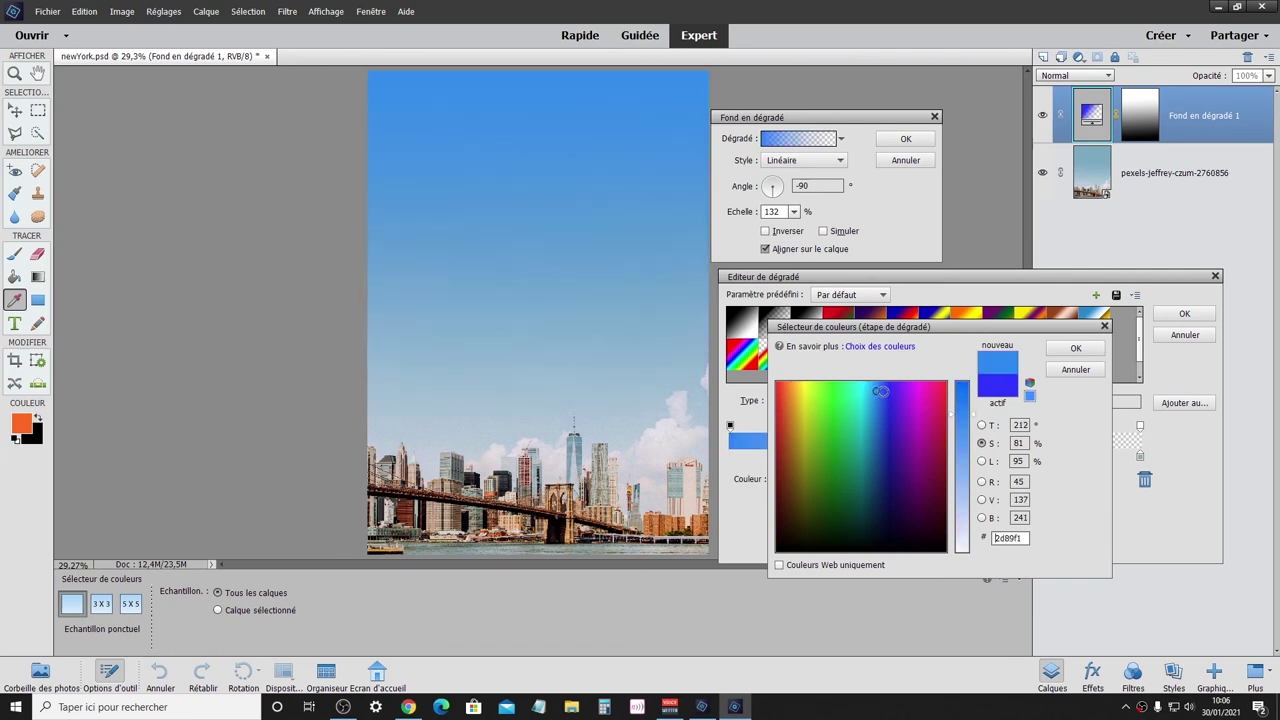
click(885, 394)
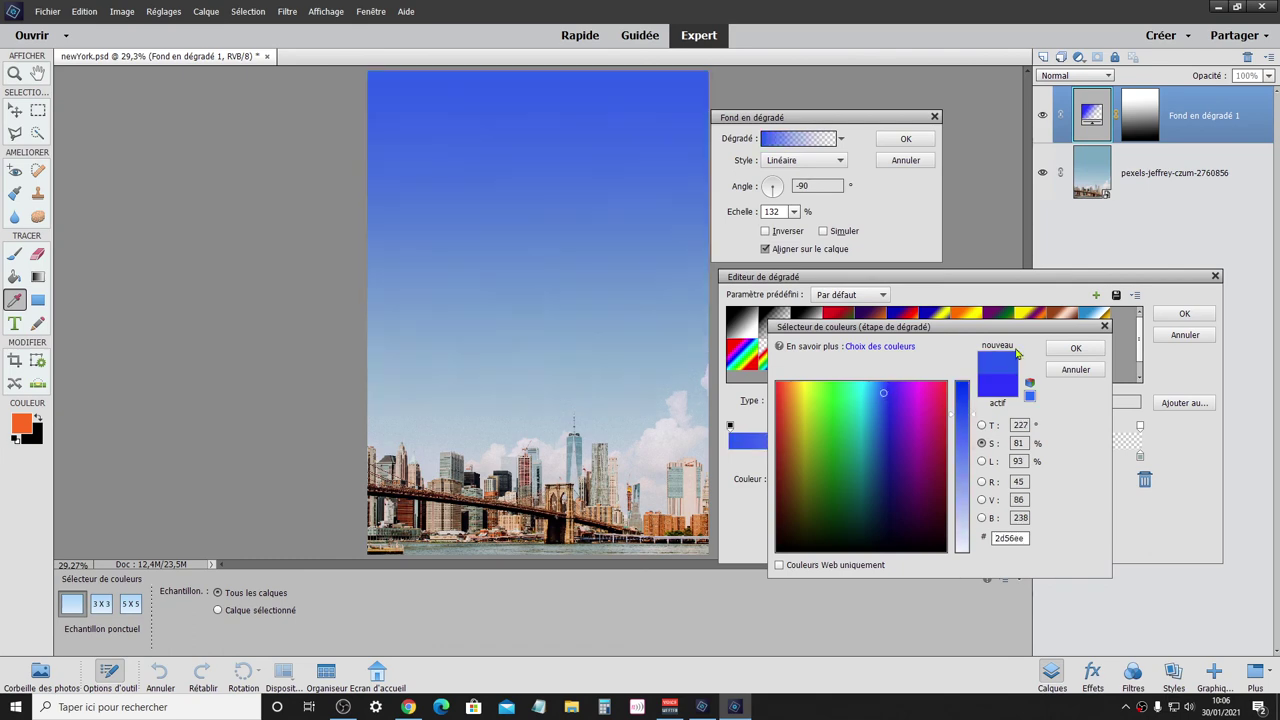
click(1074, 350)
click(1178, 318)
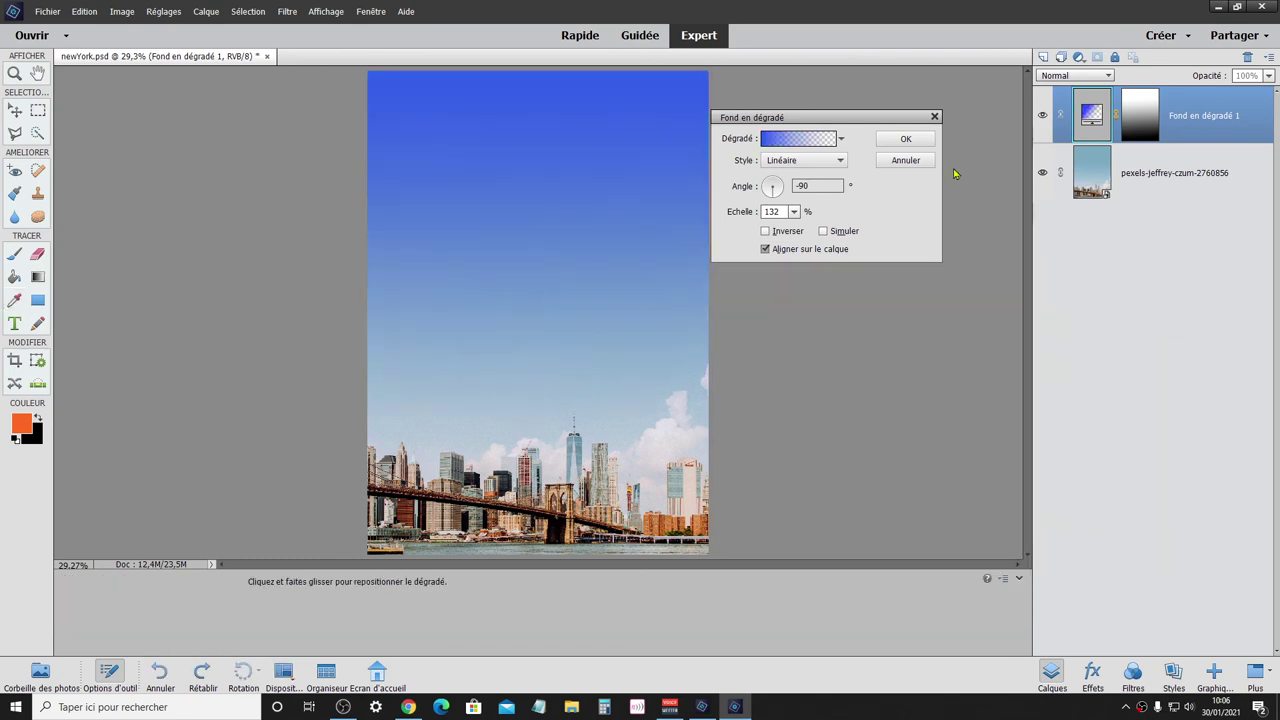